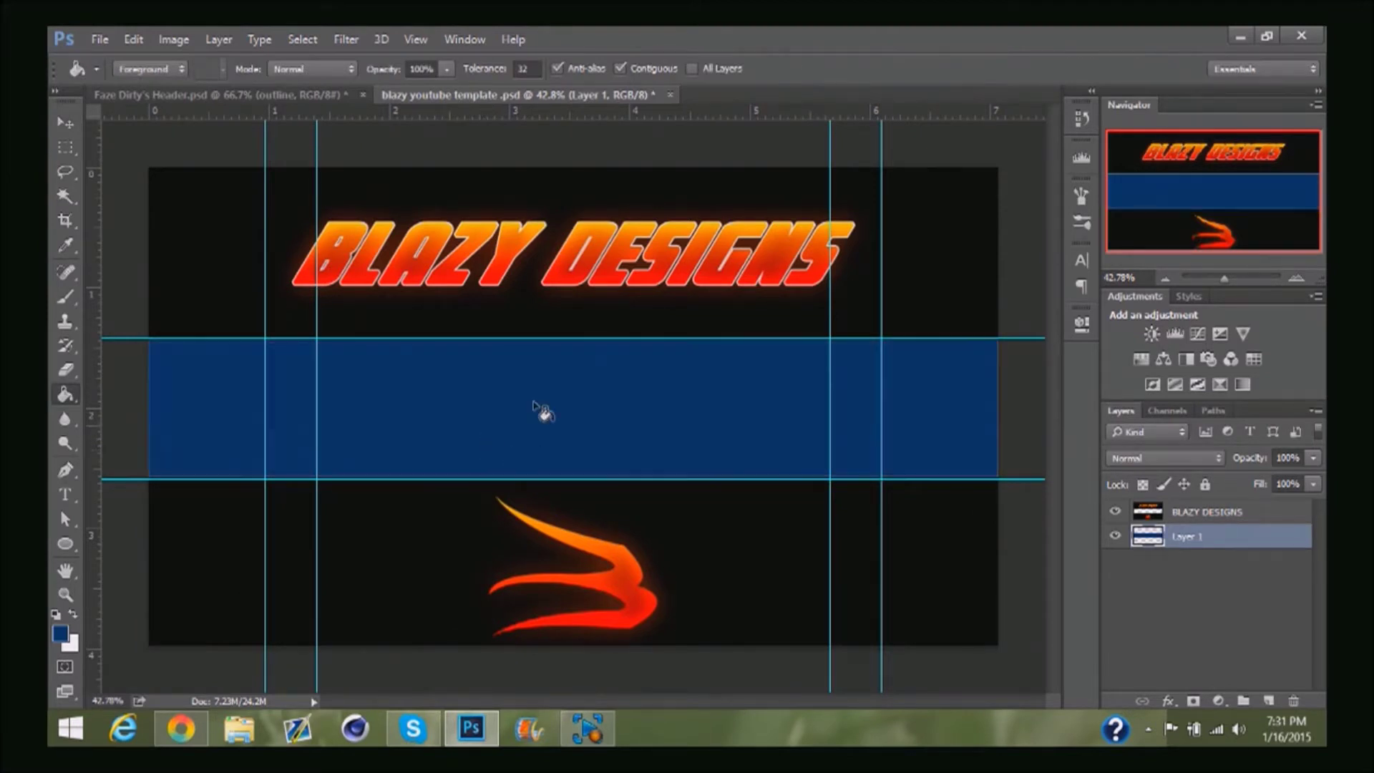
- Open large.png from the Pictures For Avis folder inside gfx
left_click(97, 45)
left_click(108, 74)
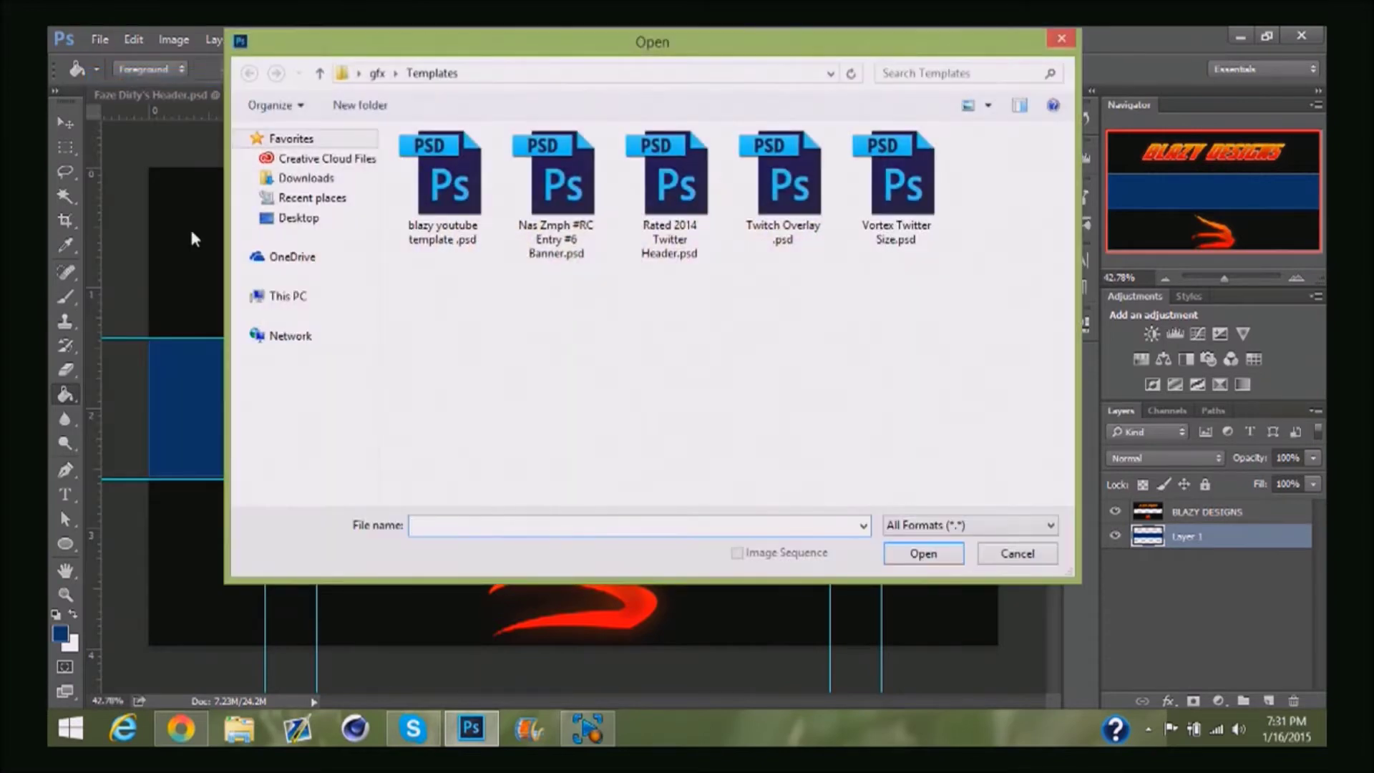
left_click(372, 80)
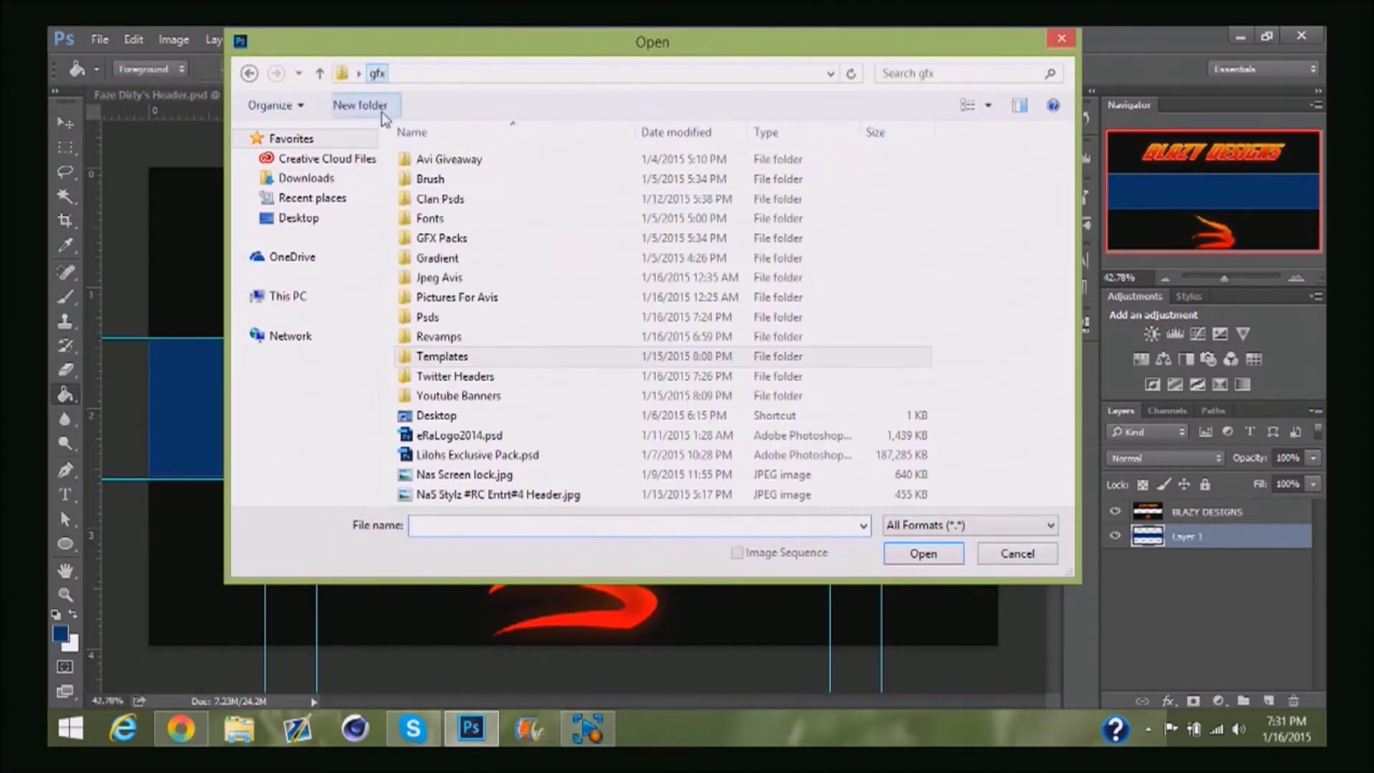
double_click(439, 298)
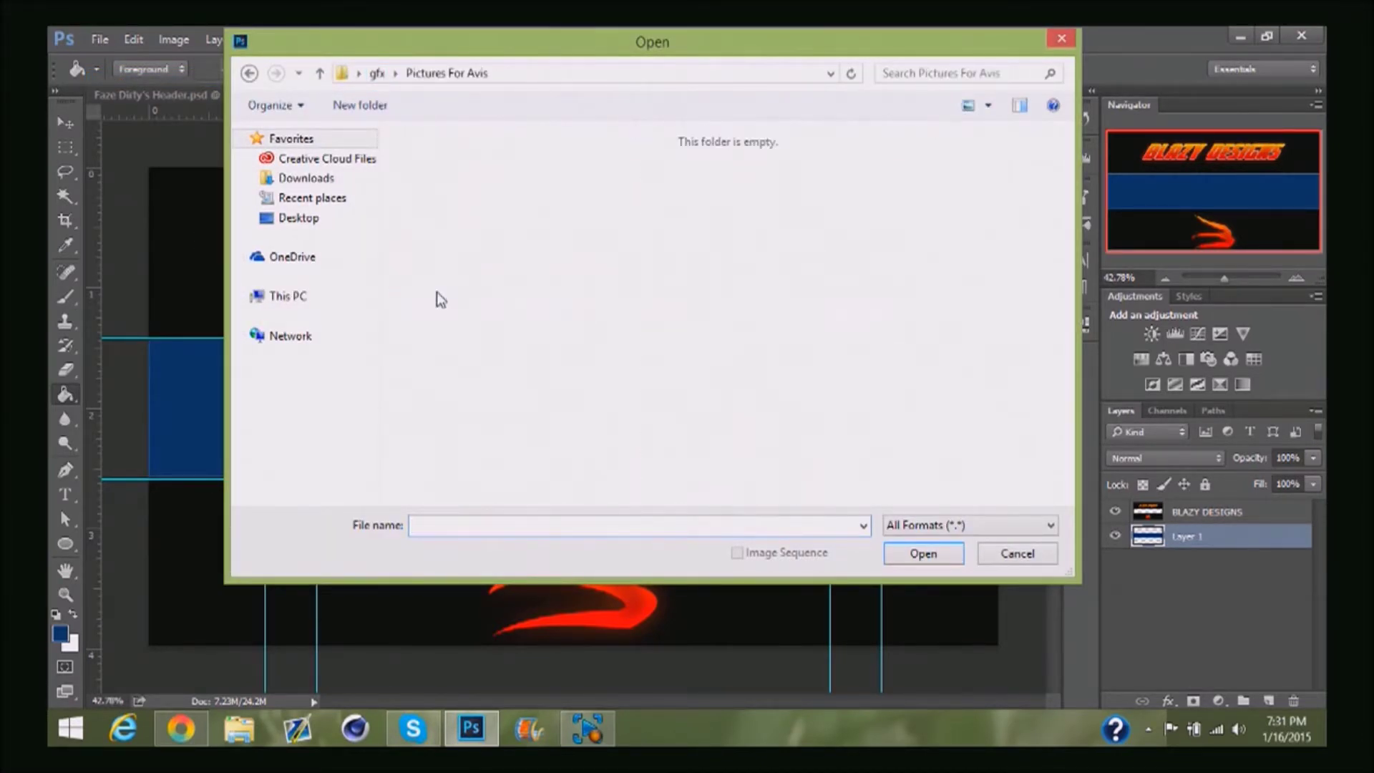
left_click(1029, 300)
left_click_drag(1063, 294, 1076, 500)
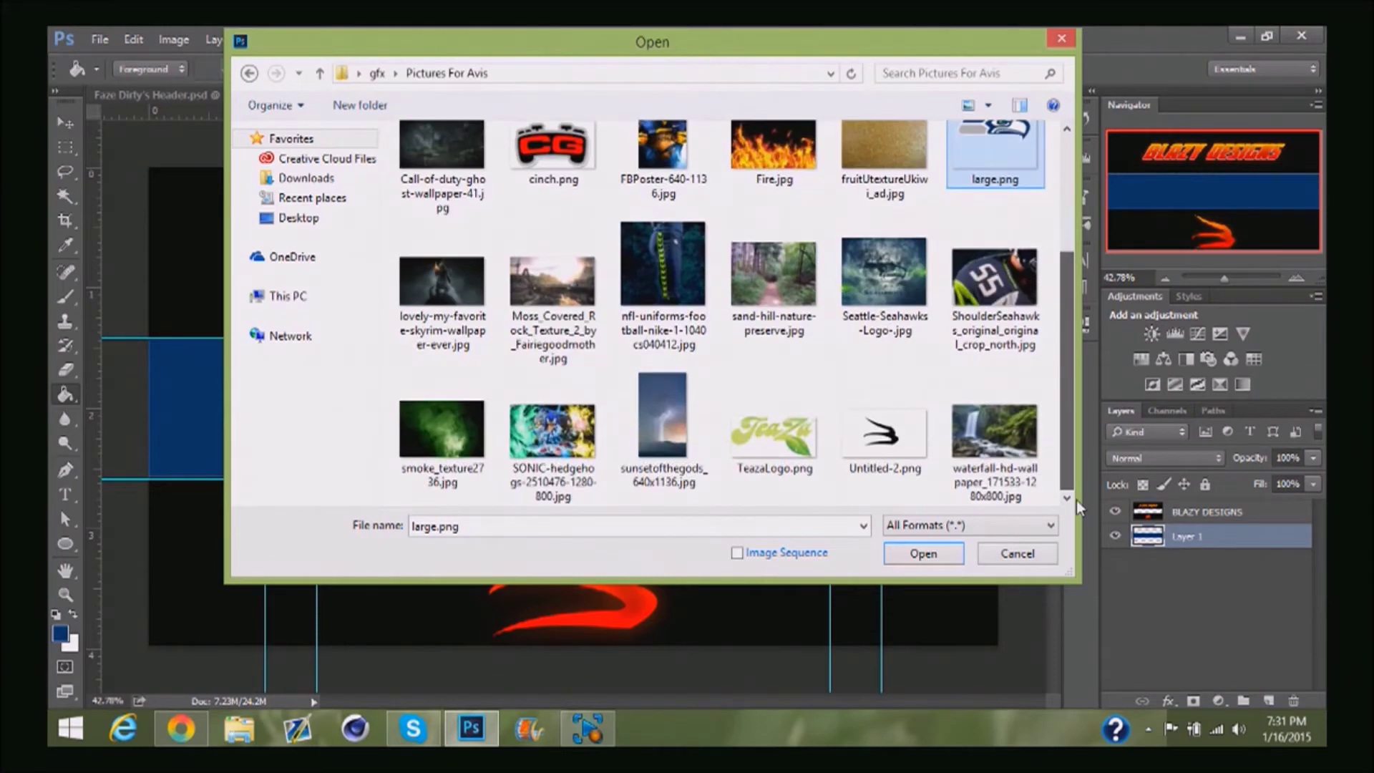
left_click(952, 555)
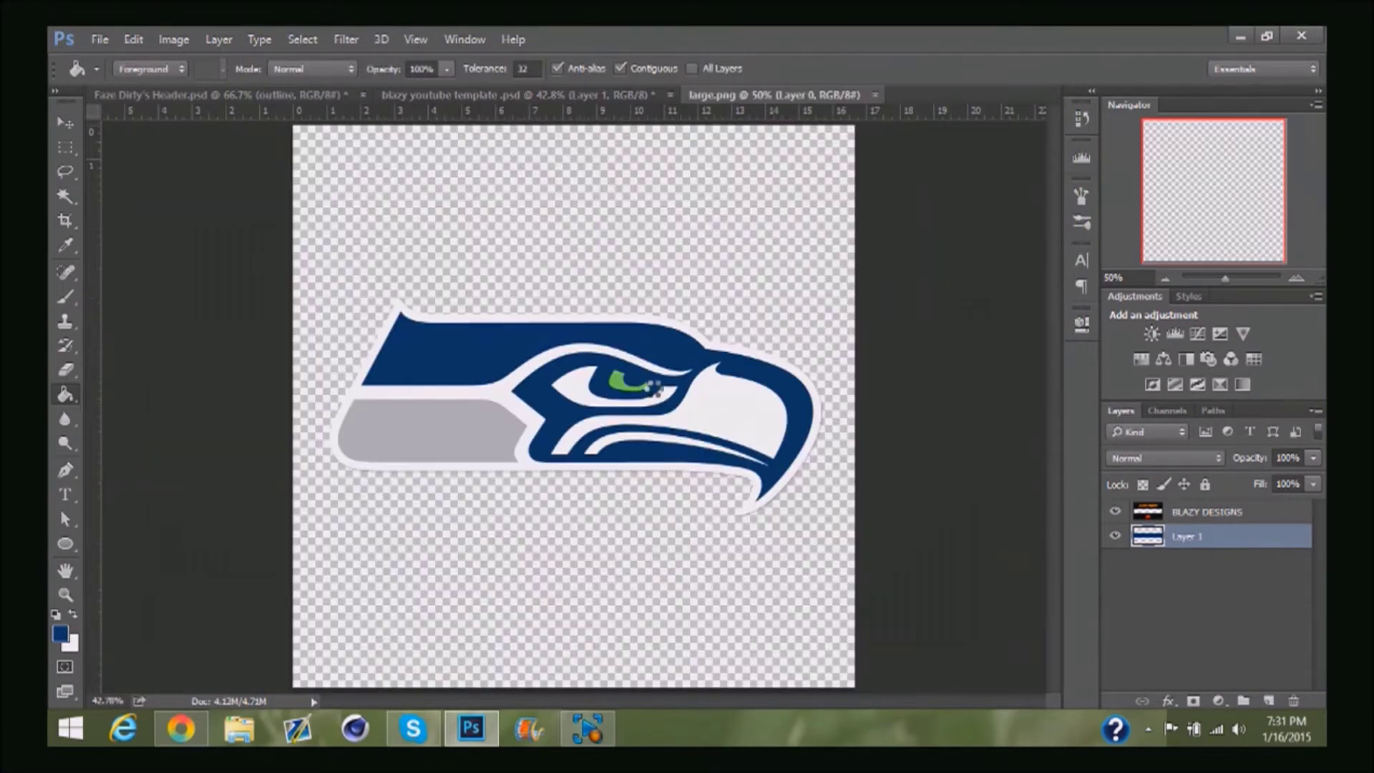
key("v")
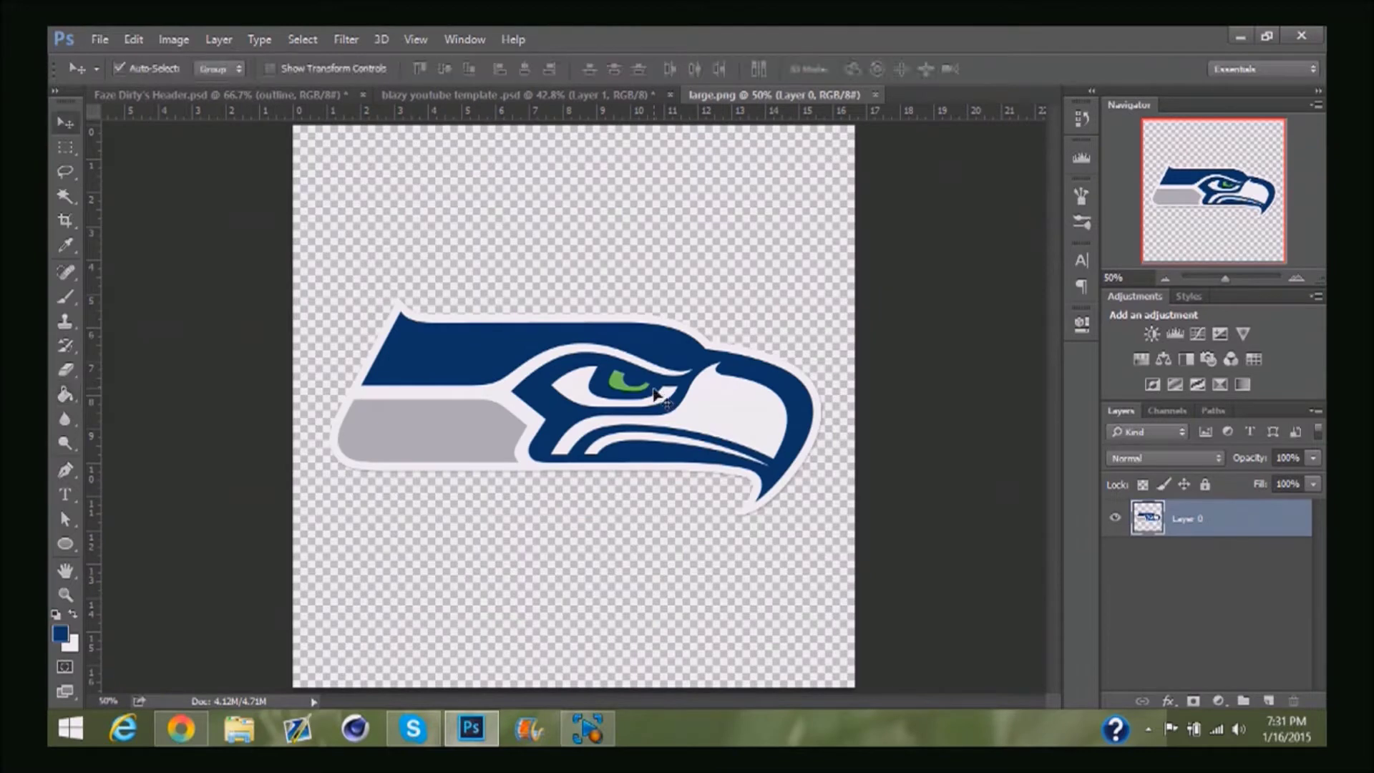
- Open 30KPack.psd from the Downloads folder
left_click(77, 68)
left_click(100, 40)
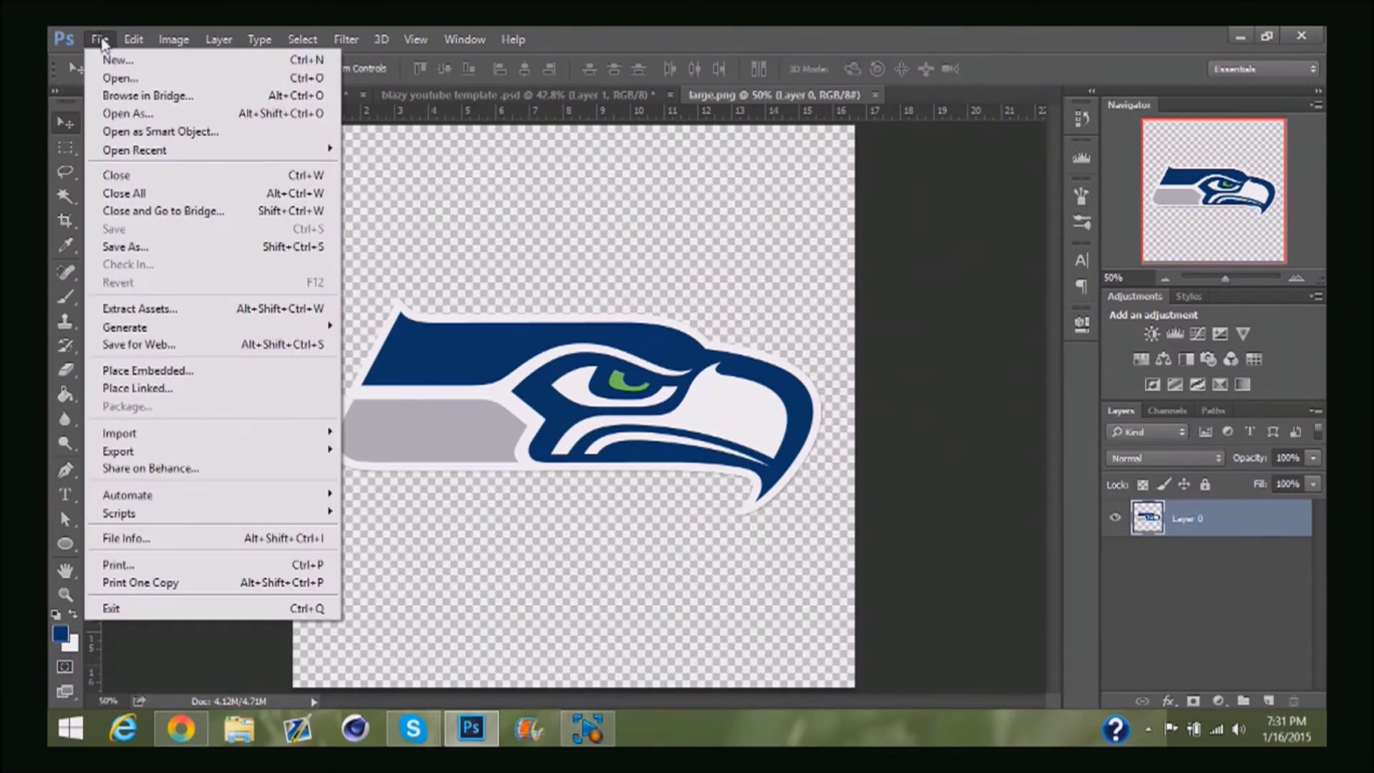
left_click(121, 78)
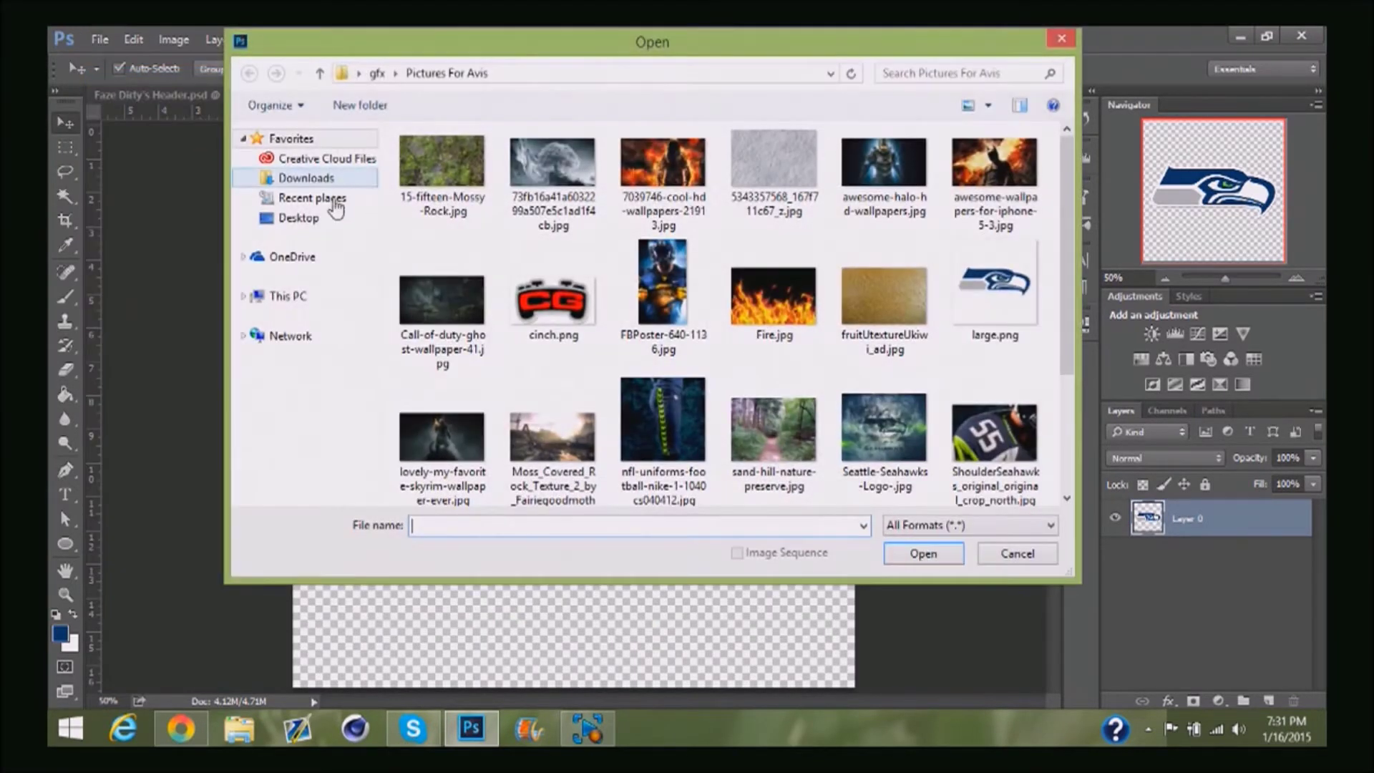
left_click(379, 77)
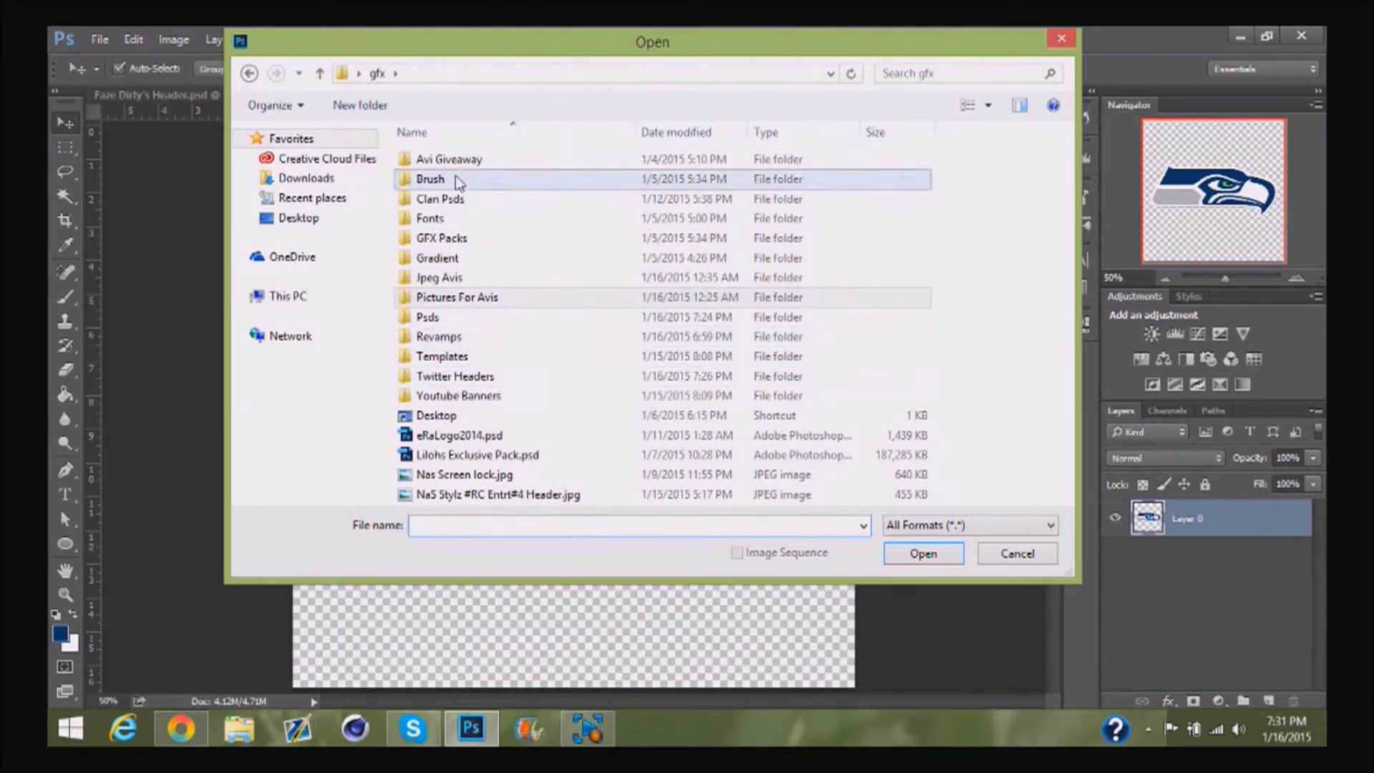
double_click(441, 238)
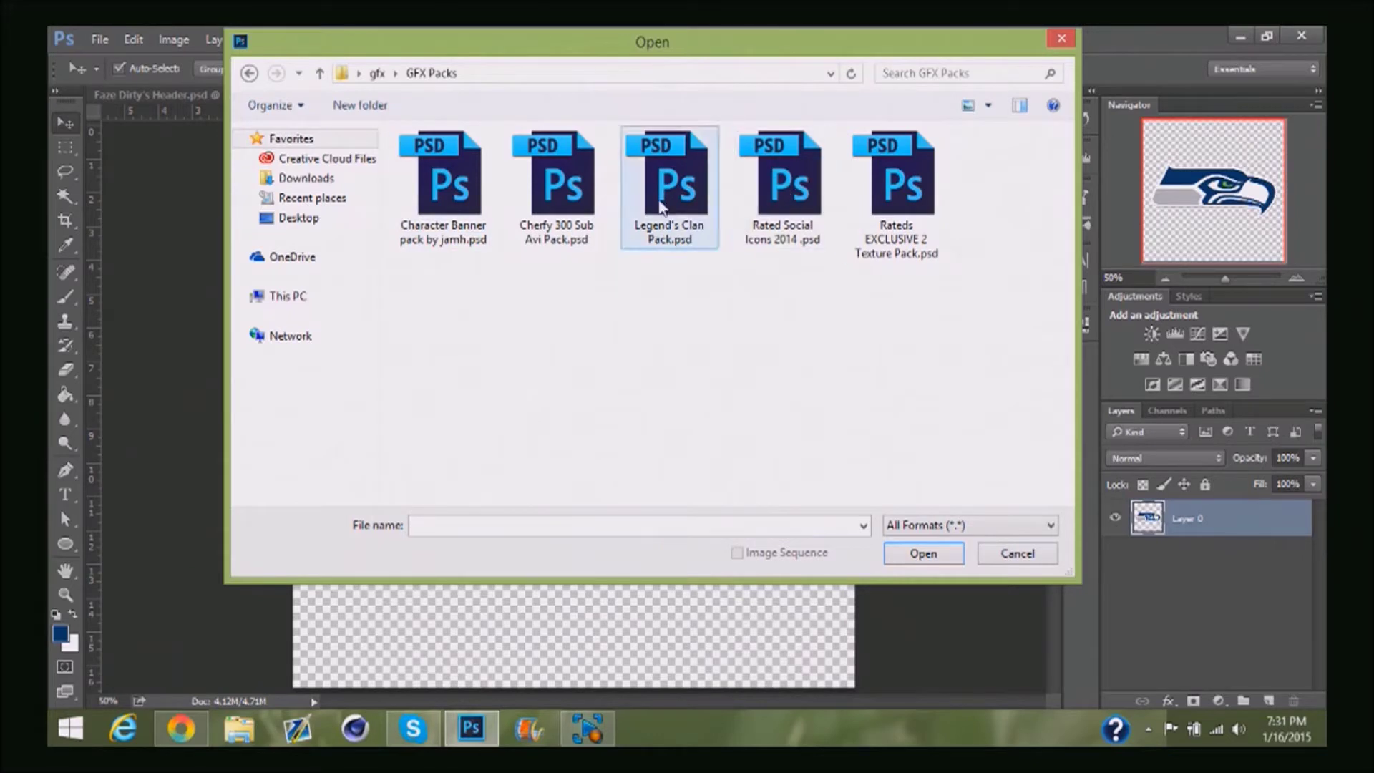
left_click(306, 178)
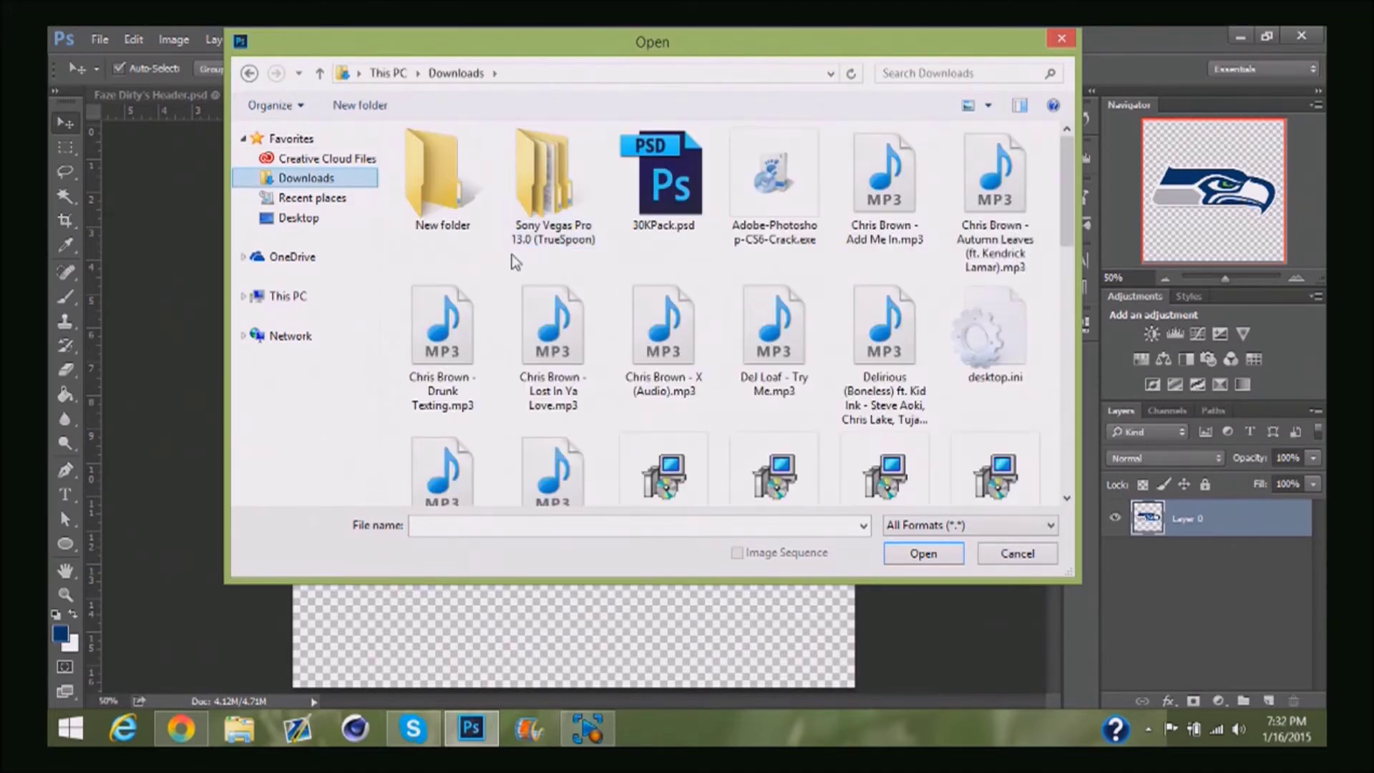
double_click(634, 226)
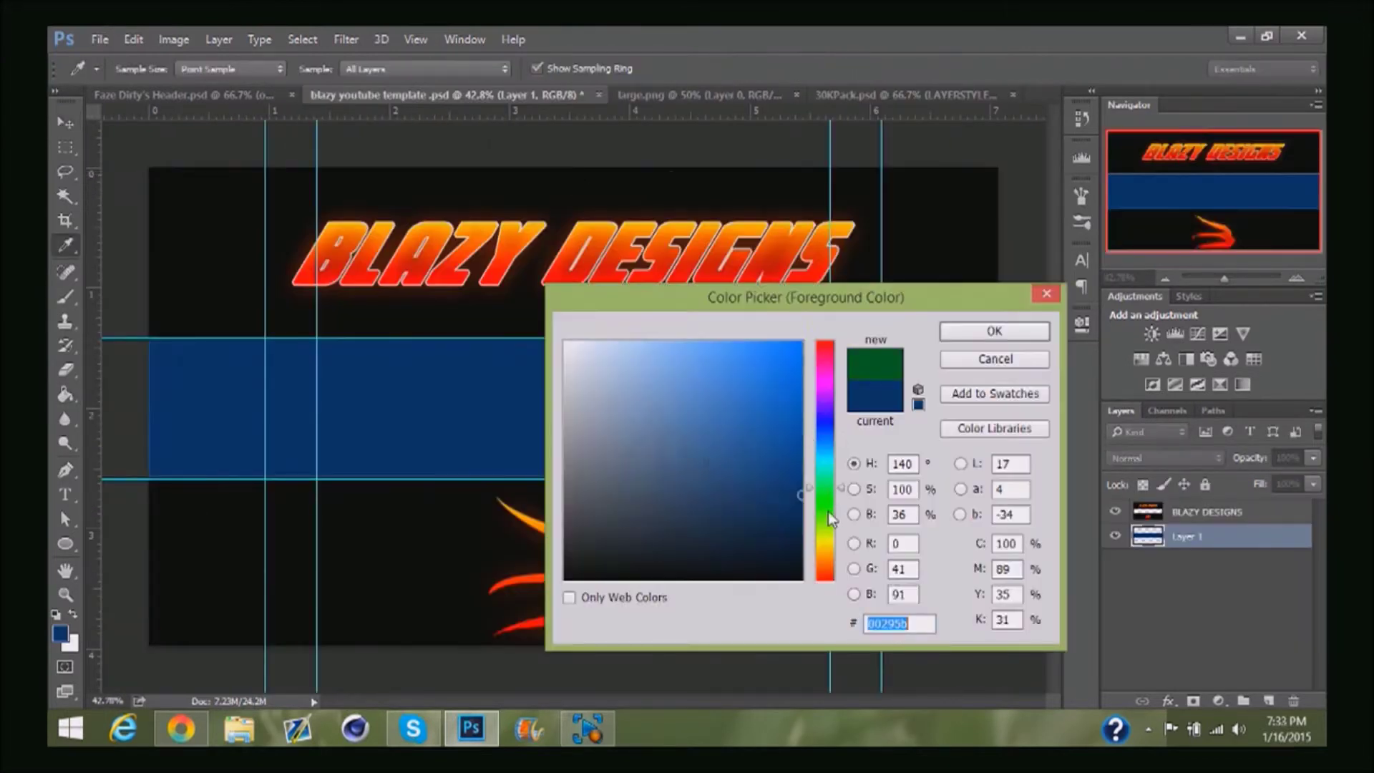
- Change the foreground colour to a bright green
left_click_drag(827, 512, 826, 511)
left_click_drag(795, 429, 816, 388)
key("Return")
- Choose a soft round 609 px brush and add a new layer above the blue band's layer
key("b")
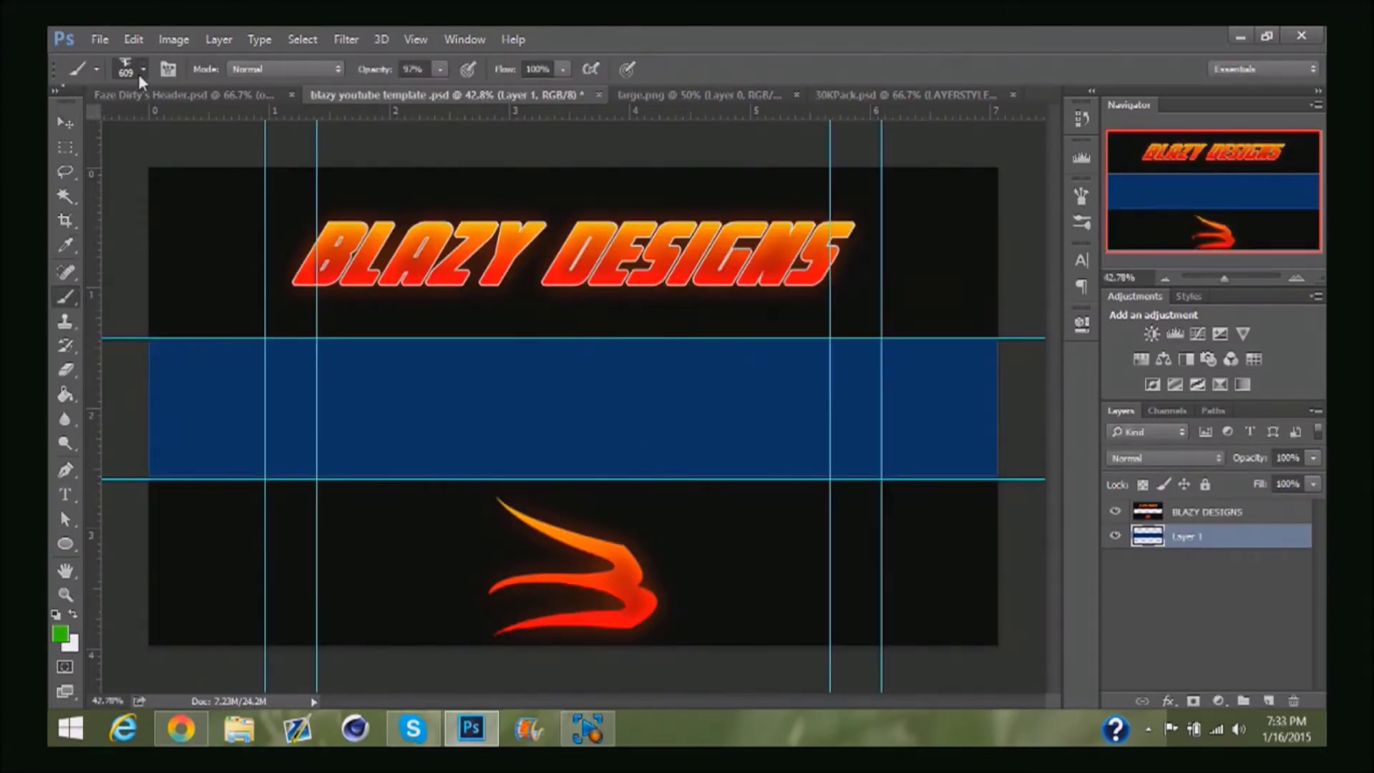
left_click(118, 76)
left_click(88, 216)
left_click(217, 484)
left_click(1269, 700)
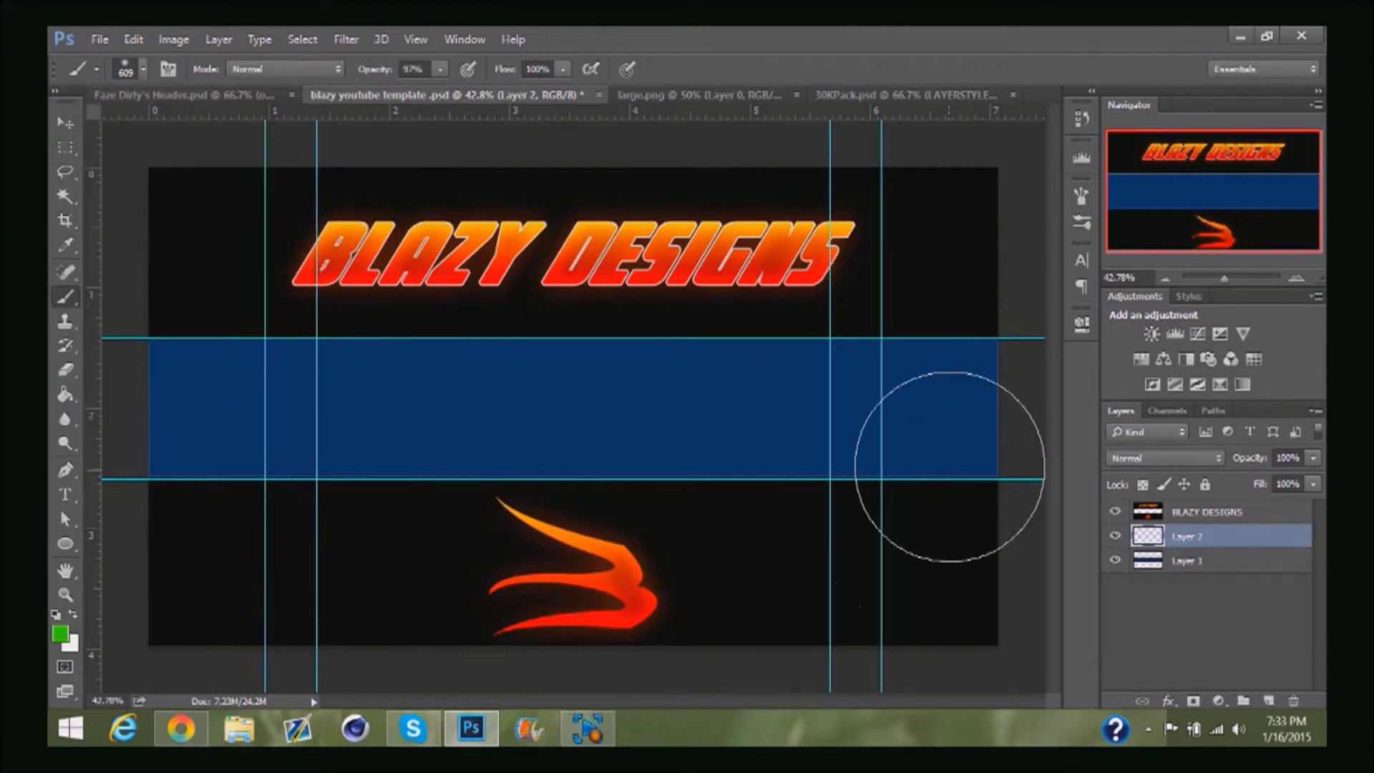
- Paint a soft green stroke along the lower part of the blue band, undoing the first attempt
left_click_drag(950, 467, 62, 552)
key("ctrl+z")
left_click_drag(960, 446, 48, 630)
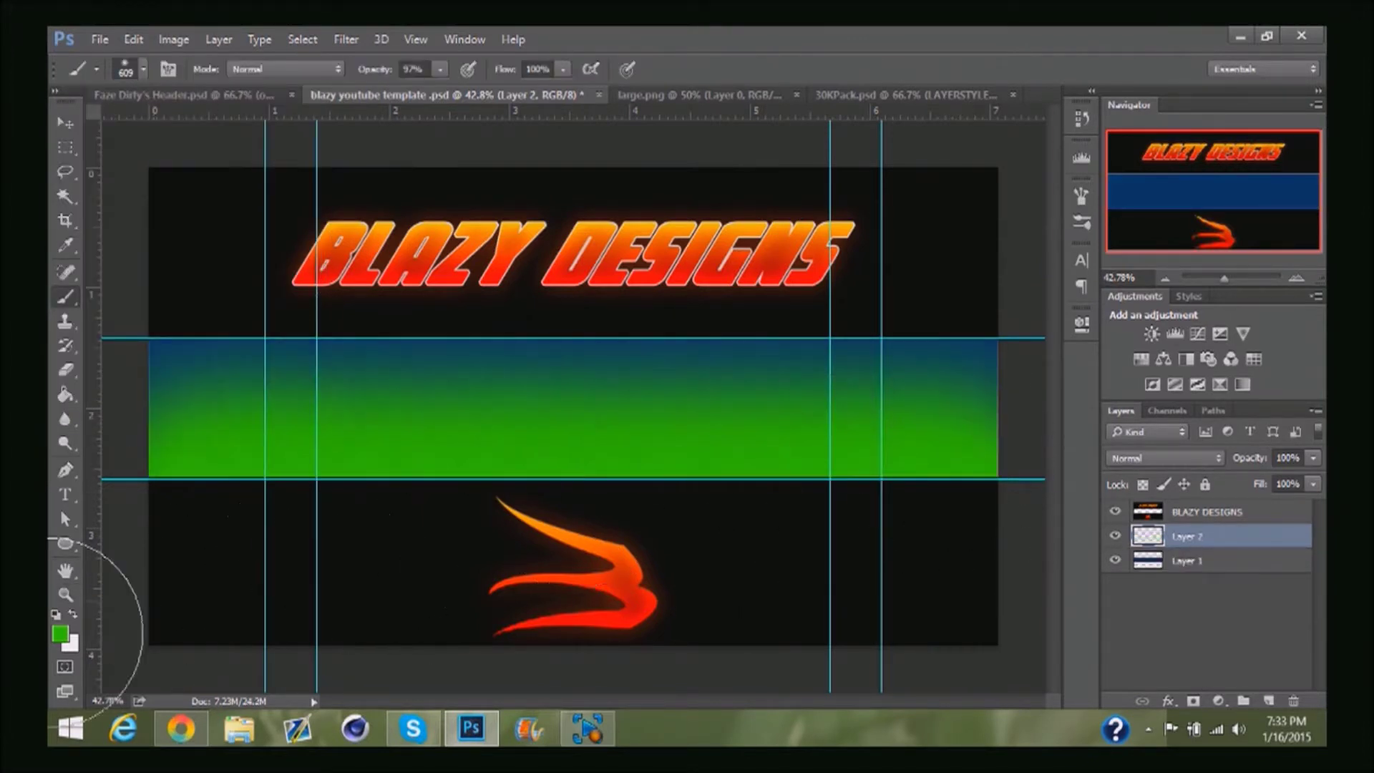
- Lower the green paint layer's opacity slightly and add a new empty layer above it
left_click(1313, 458)
left_click_drag(1311, 476, 1297, 476)
left_click(1148, 444)
left_click(1268, 700)
- Bring the Seahawks logo from large.png into the YouTube template and place its layer beneath the green layer
left_click(698, 95)
key("v")
mouse_move(573, 408)
left_mouse_down()
mouse_move(478, 509)
mouse_move(593, 422)
left_mouse_up()
left_click_drag(1184, 536, 1179, 596)
- Scale down the Seahawks logo with Free Transform and position it in the middle of the band
key("ctrl+t")
left_click_drag(803, 329, 744, 355)
left_click_drag(667, 375, 665, 429)
key("Return")
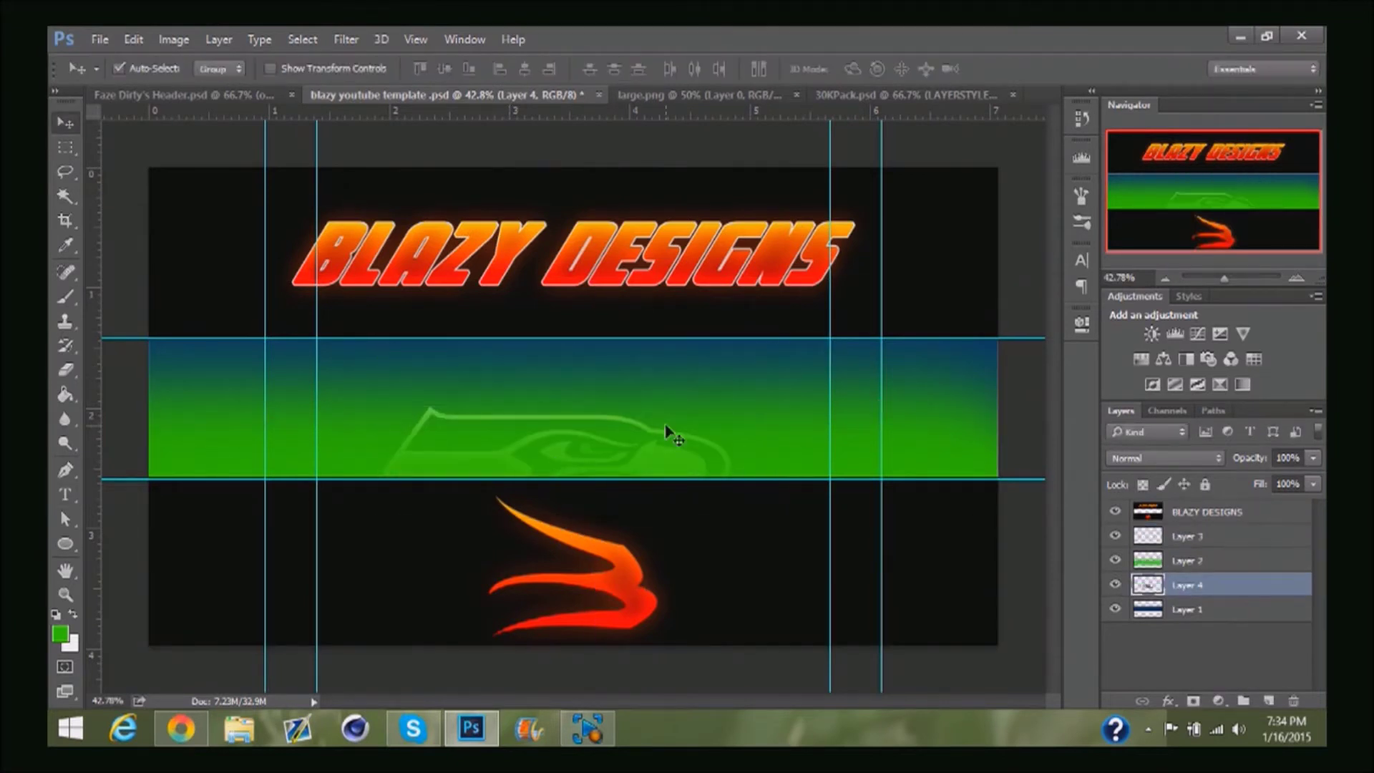
key("ctrl+t")
left_click_drag(804, 328, 736, 343)
left_click_drag(699, 381, 698, 378)
key("Return")
- Set the Seahawks logo layer's opacity to 20%
left_click(1296, 458)
scroll(1296, 458, "down", 20)
type("5")
key("BackSpace")
type("20")
key("Return")
- Select the empty Layer 3, choose the 609 px clan-logo brush, and check its Scattering and Shape Dynamics settings
left_click(1199, 534)
key("b")
left_click(144, 69)
double_click(146, 214)
left_click(1081, 222)
left_click(868, 184)
left_click(731, 275)
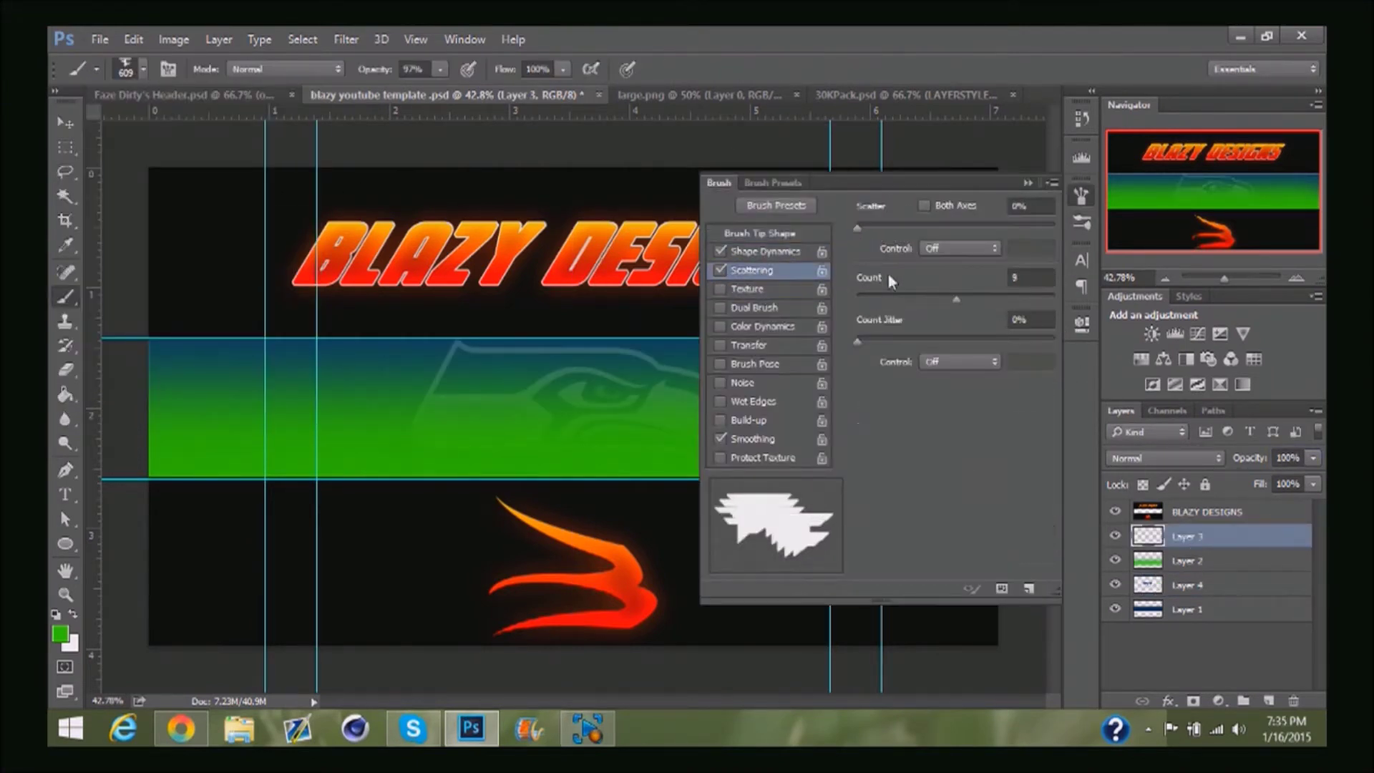
left_click(765, 251)
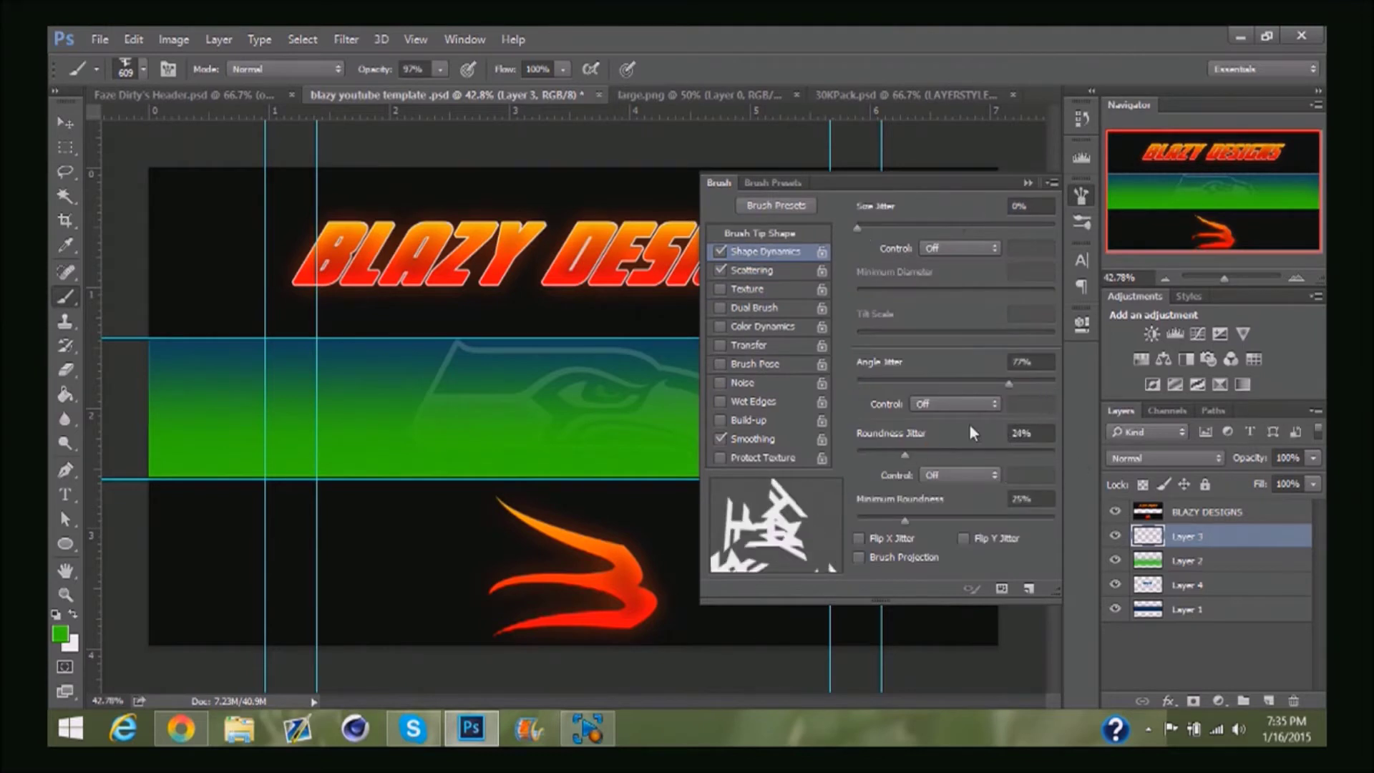
left_click(1027, 184)
- Reset the foreground colour to black and stamp large clan-logo shapes over the band's right half and left end
left_click(945, 394)
key("ctrl+z")
left_click(57, 614)
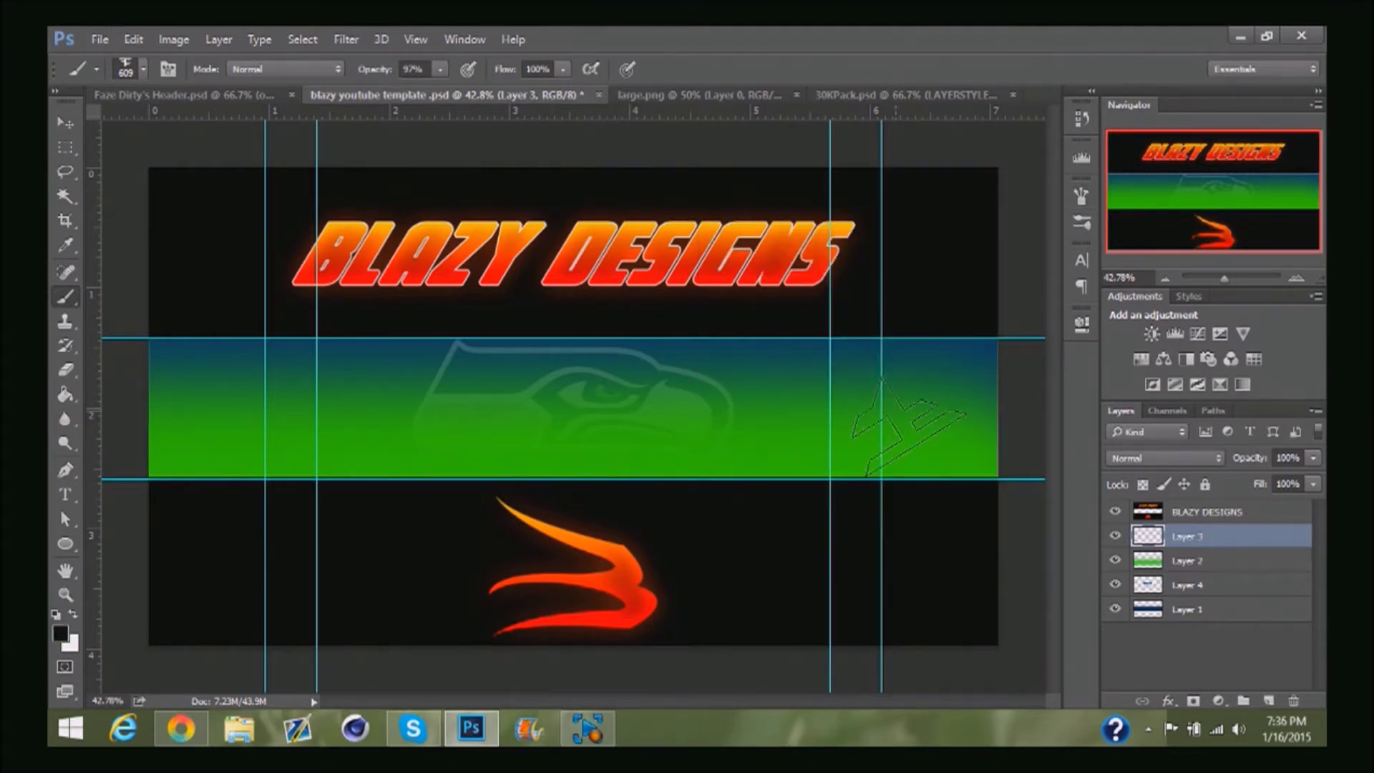
left_click(948, 394)
left_click(916, 453)
mouse_move(834, 313)
left_mouse_down()
mouse_move(794, 343)
mouse_move(730, 351)
mouse_move(523, 351)
mouse_move(487, 322)
left_mouse_up()
key("ctrl+z")
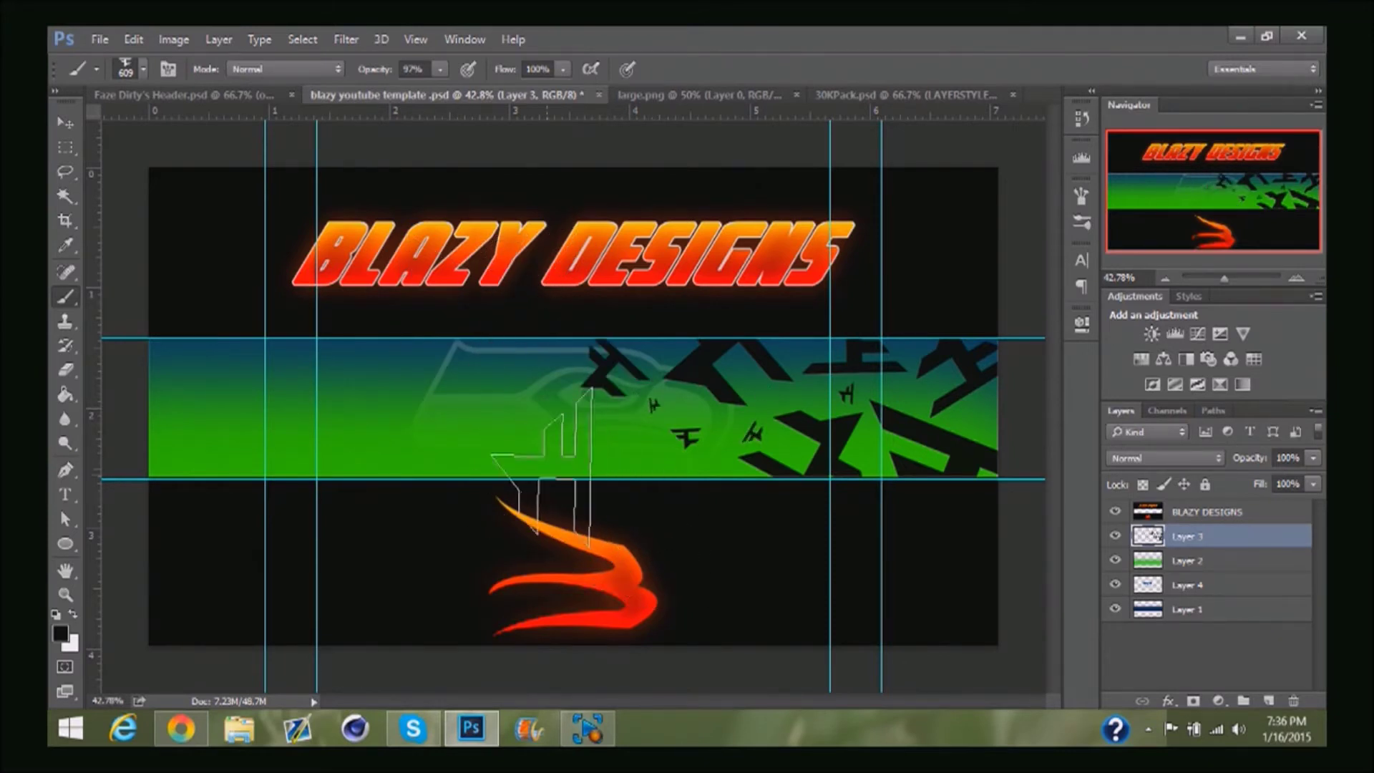
left_click(274, 448)
- Reduce the clan-logo brush to 196 px and stamp small black shapes across the middle and left of the band
left_click(1081, 222)
left_click_drag(955, 226, 925, 247)
left_click(1021, 184)
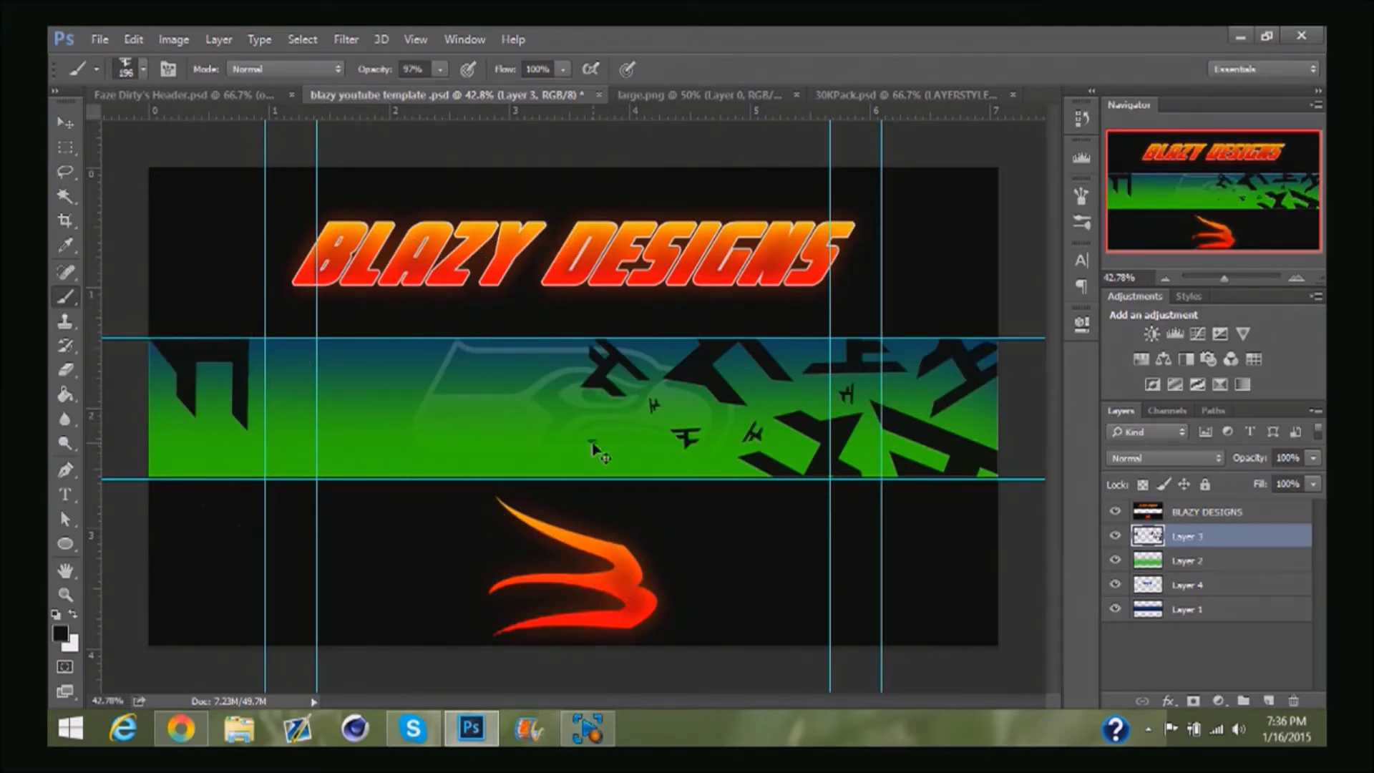
mouse_move(482, 353)
left_mouse_down()
mouse_move(479, 410)
mouse_move(394, 385)
left_mouse_up()
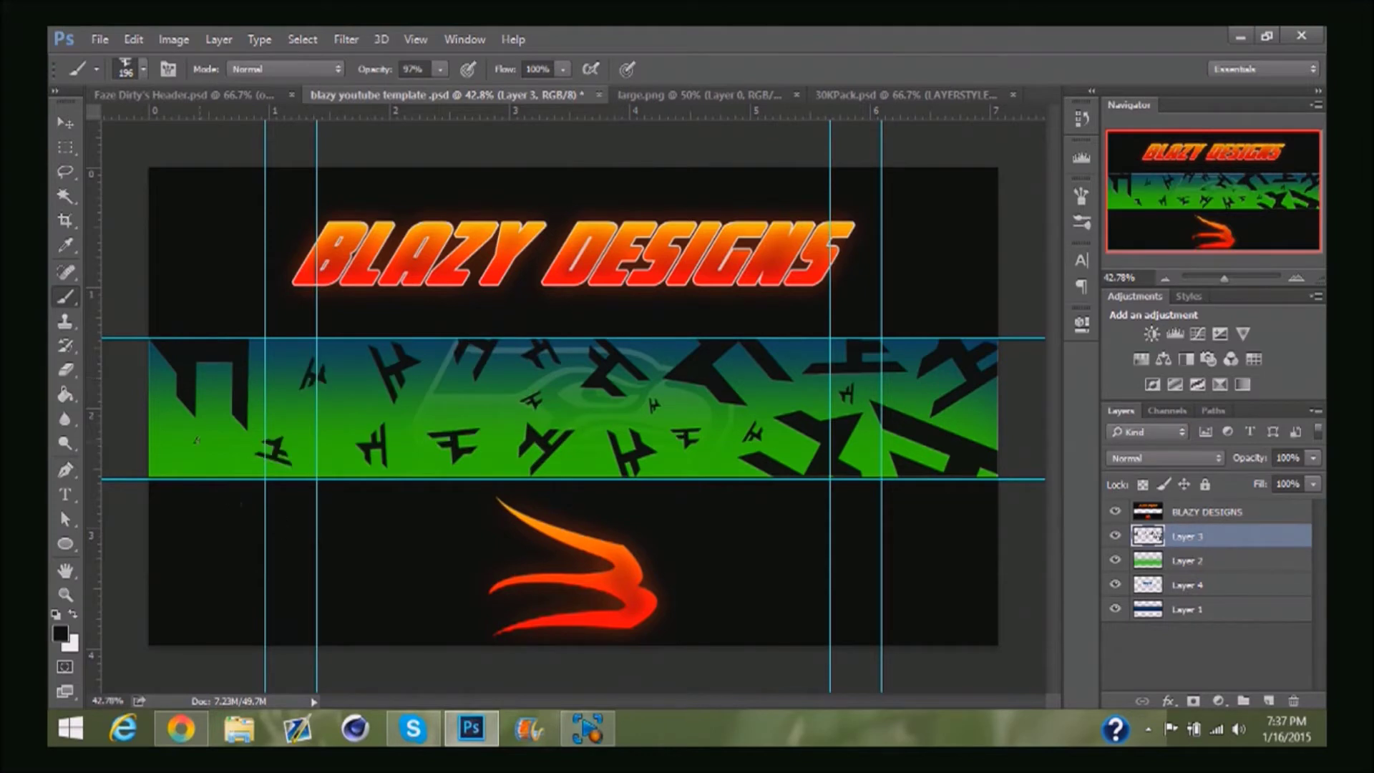
left_click_drag(219, 488, 275, 336)
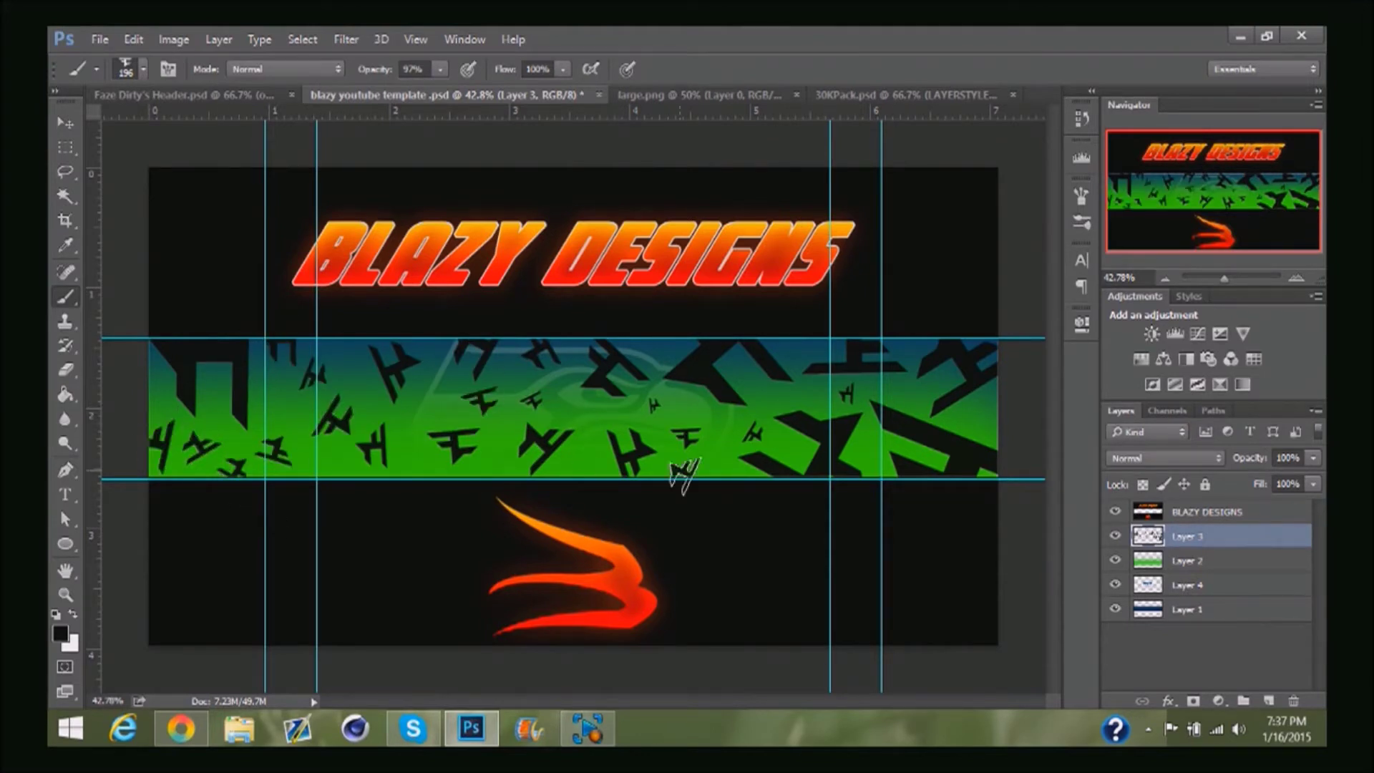
- Lower the opacity of the stamped-logo layer and move it beneath the green layer
left_click_drag(1313, 458, 1180, 484)
left_click_drag(1204, 537, 1203, 572)
left_click(1286, 458)
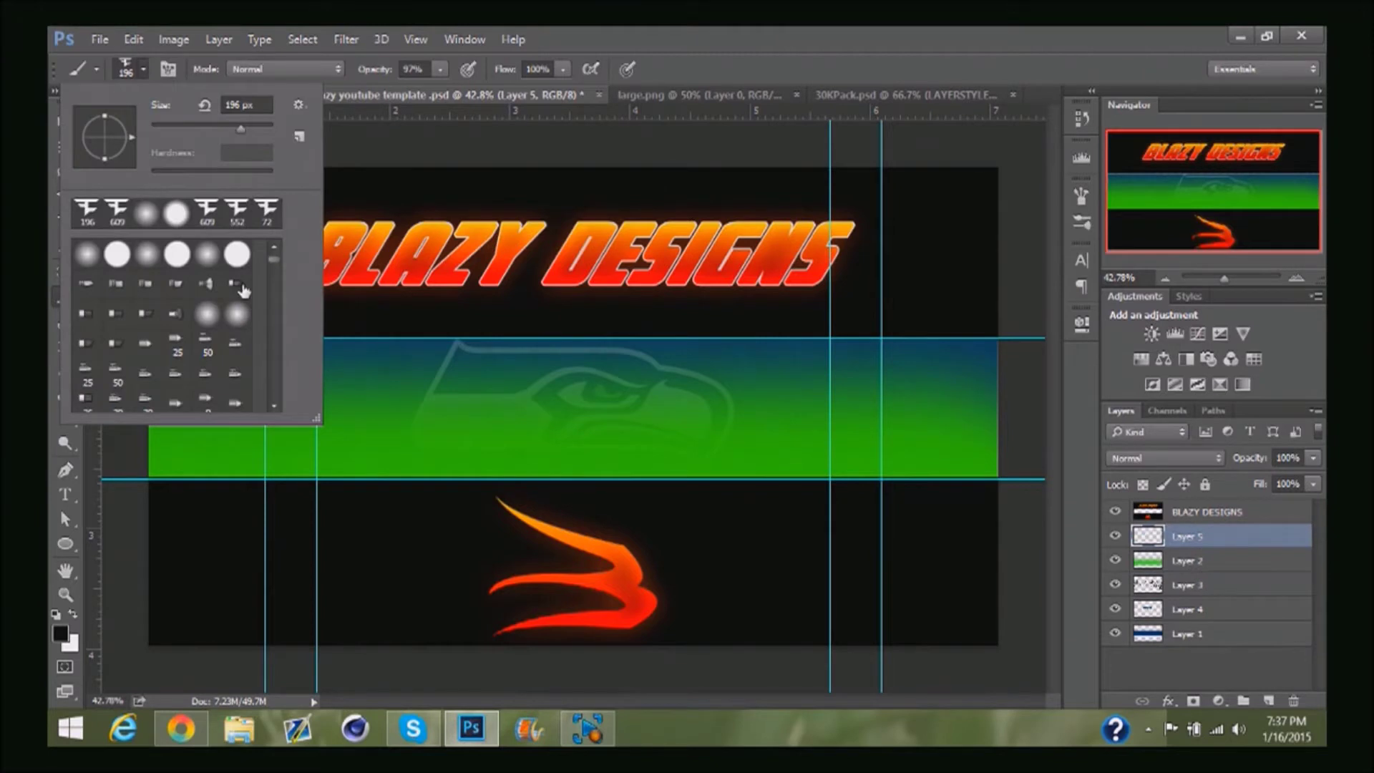
- Choose a streaky brush tip, undo the black test dab, and switch the foreground colour to white
scroll(272, 292, "down", 5)
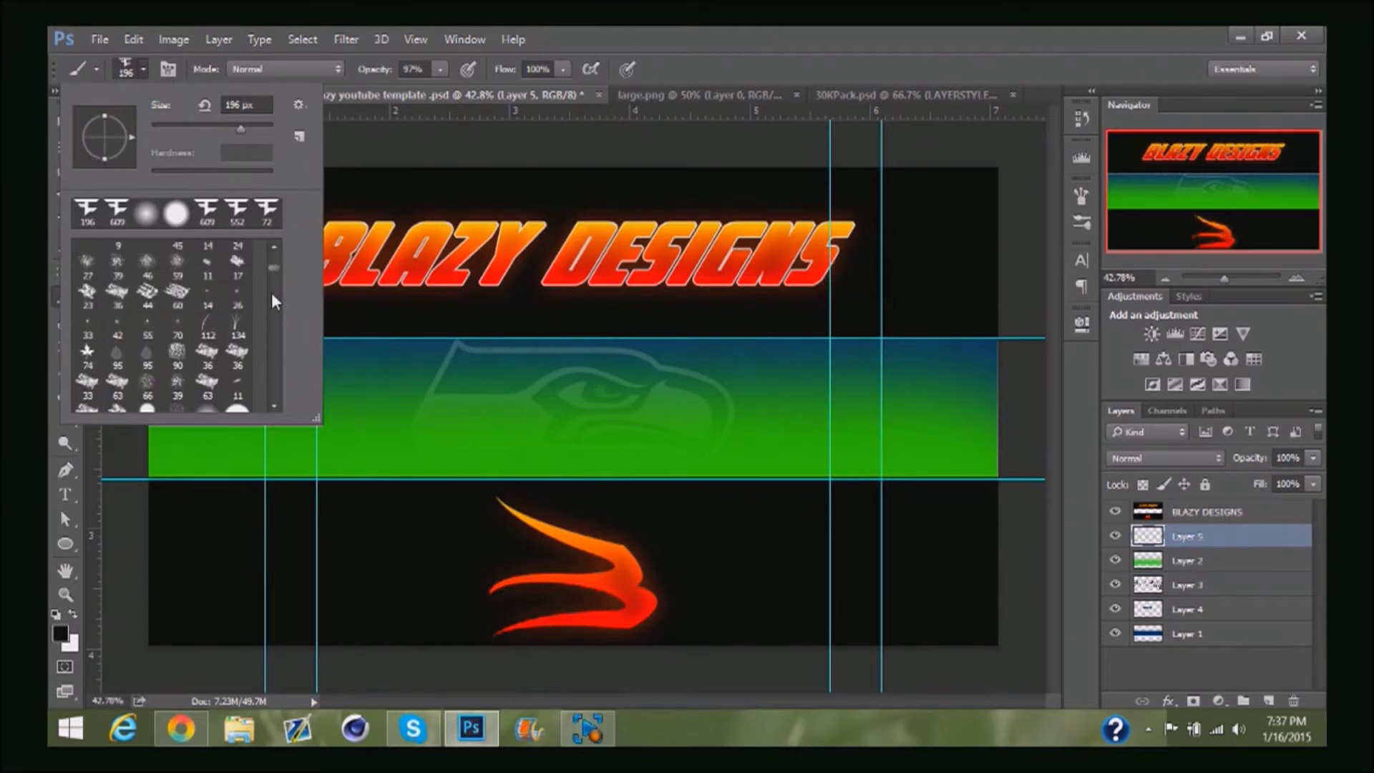
double_click(199, 299)
left_click(189, 434)
key("z")
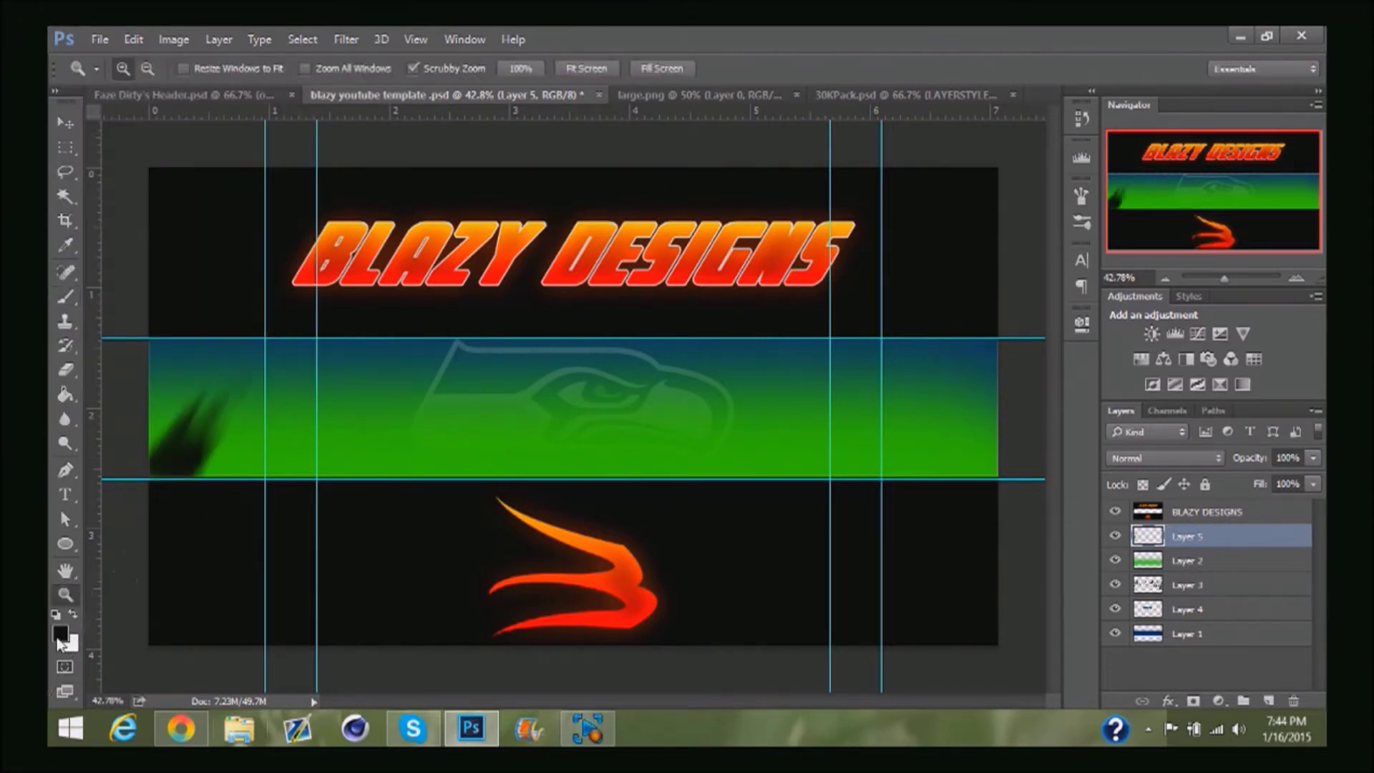
key("x")
key("ctrl+z")
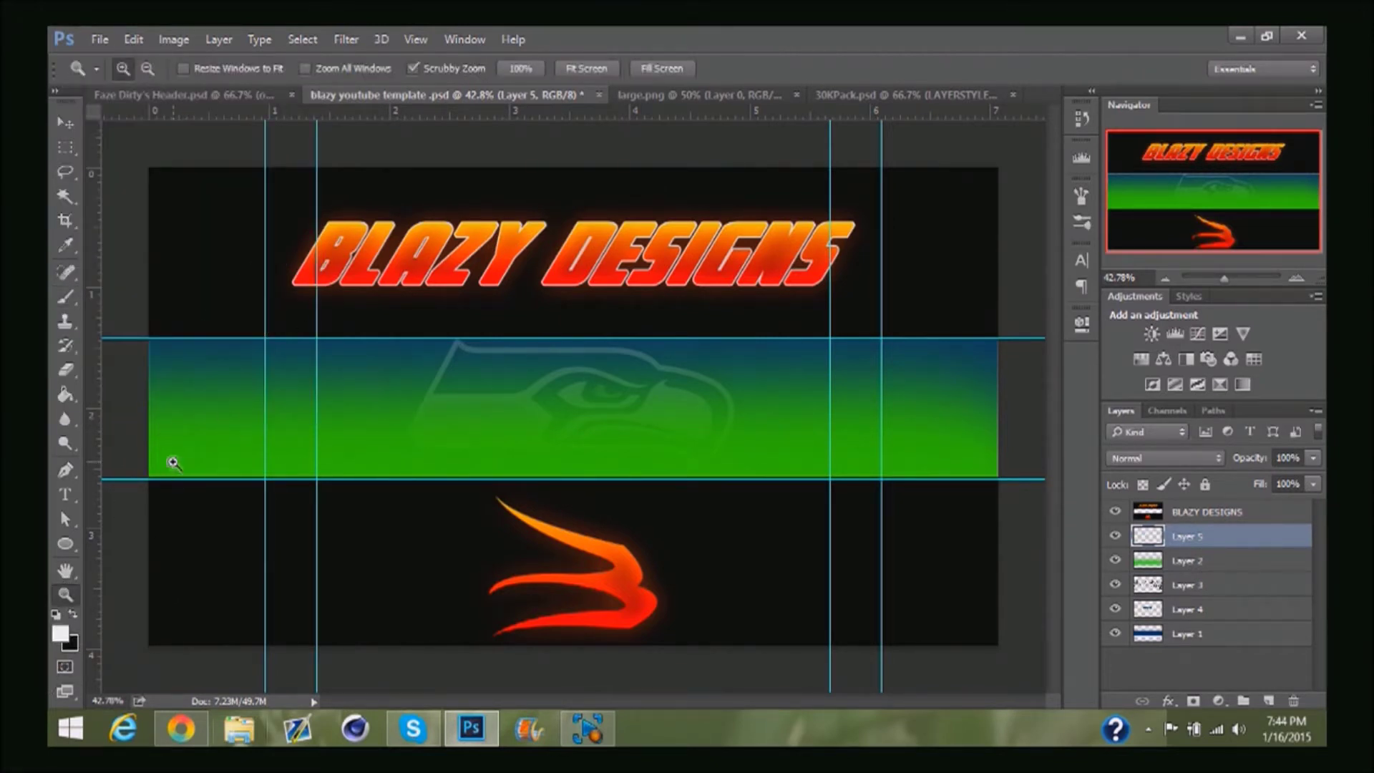
- Paint white diagonal streaks along the full width of the band on Layer 5
key("b")
mouse_move(186, 430)
left_mouse_down()
mouse_move(630, 307)
mouse_move(1006, 351)
left_mouse_up()
left_click(197, 302)
left_click(1015, 307)
- Set the streak layer's blend mode to Soft Light and its opacity to 20%
left_click(1165, 458)
left_click(1160, 346)
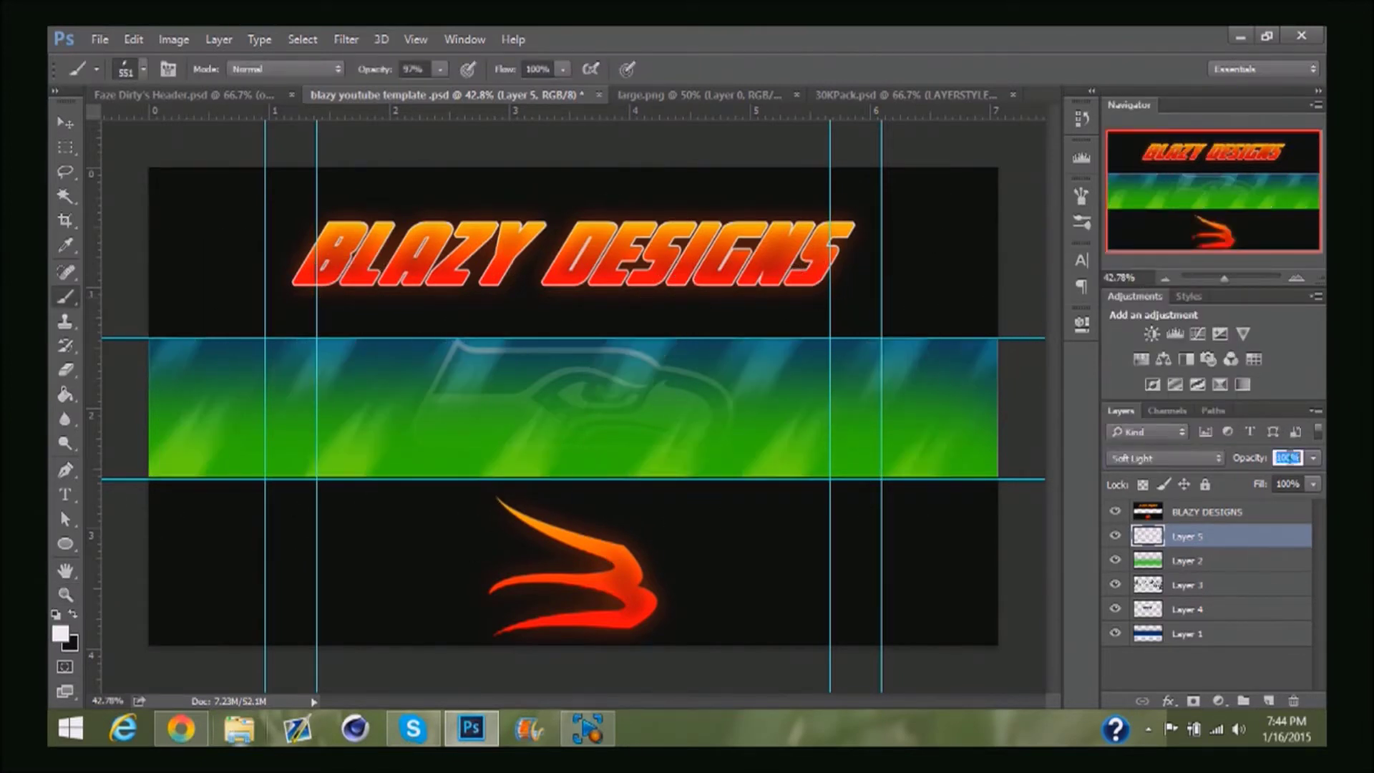
type("20")
key("Return")
- Add the text "faze dirty" on the band in the Planet Kosmos Regular font
key("t")
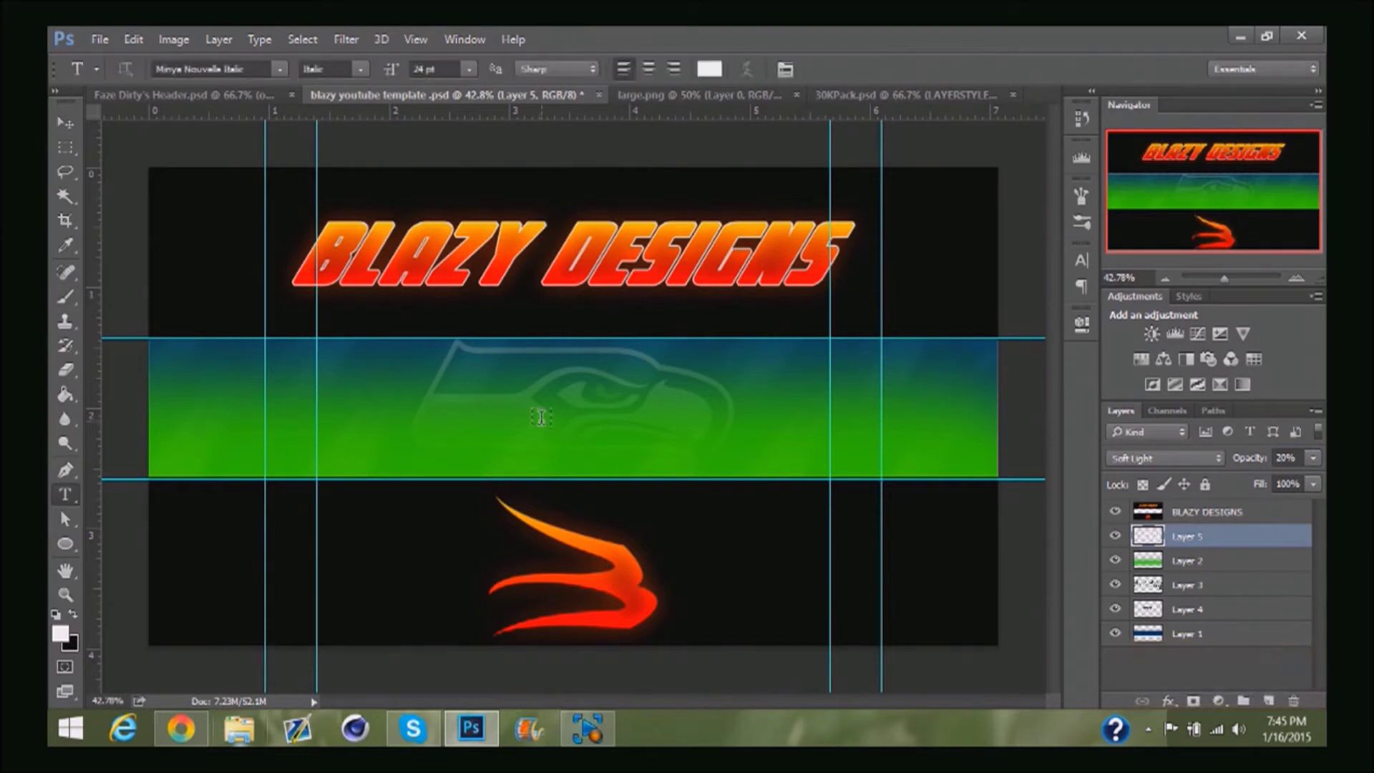
left_click(542, 417)
left_click(276, 70)
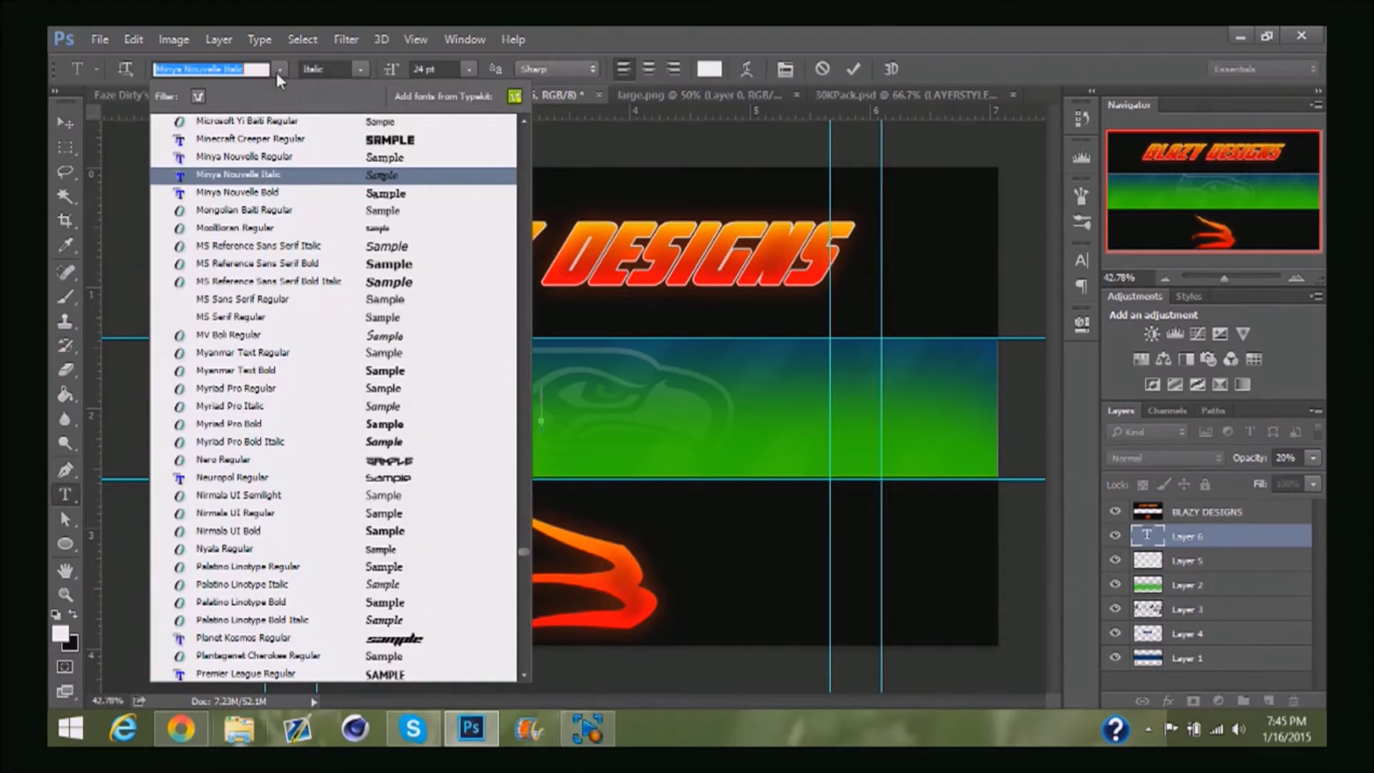
left_click(363, 639)
type("faze dirty")
- Colour the whole "faze dirty" text grey 737373 and commit the text
key("ctrl+a")
left_click(63, 633)
type("737373")
left_click(994, 332)
key("ctrl+Return")
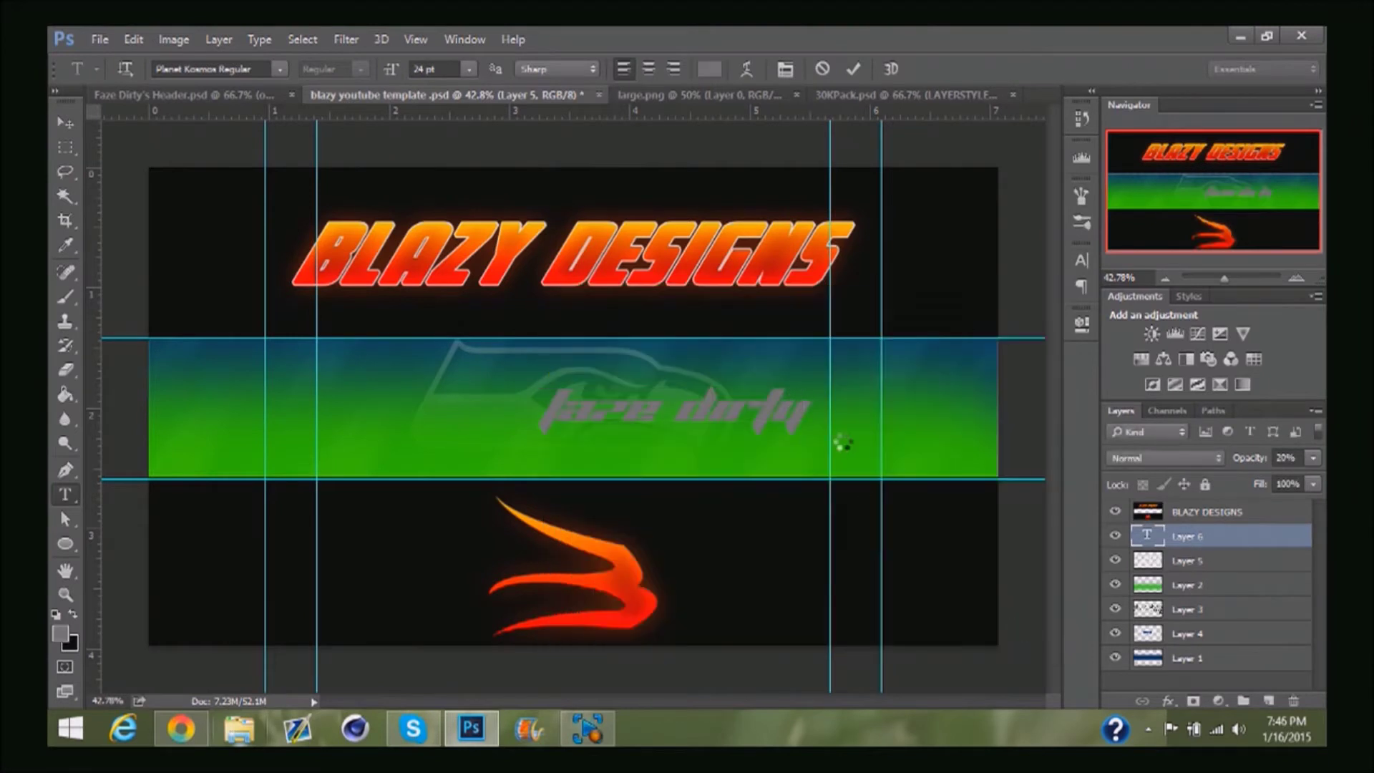
- Scale the "faze dirty" text to about 129% and centre it on the band
key("v")
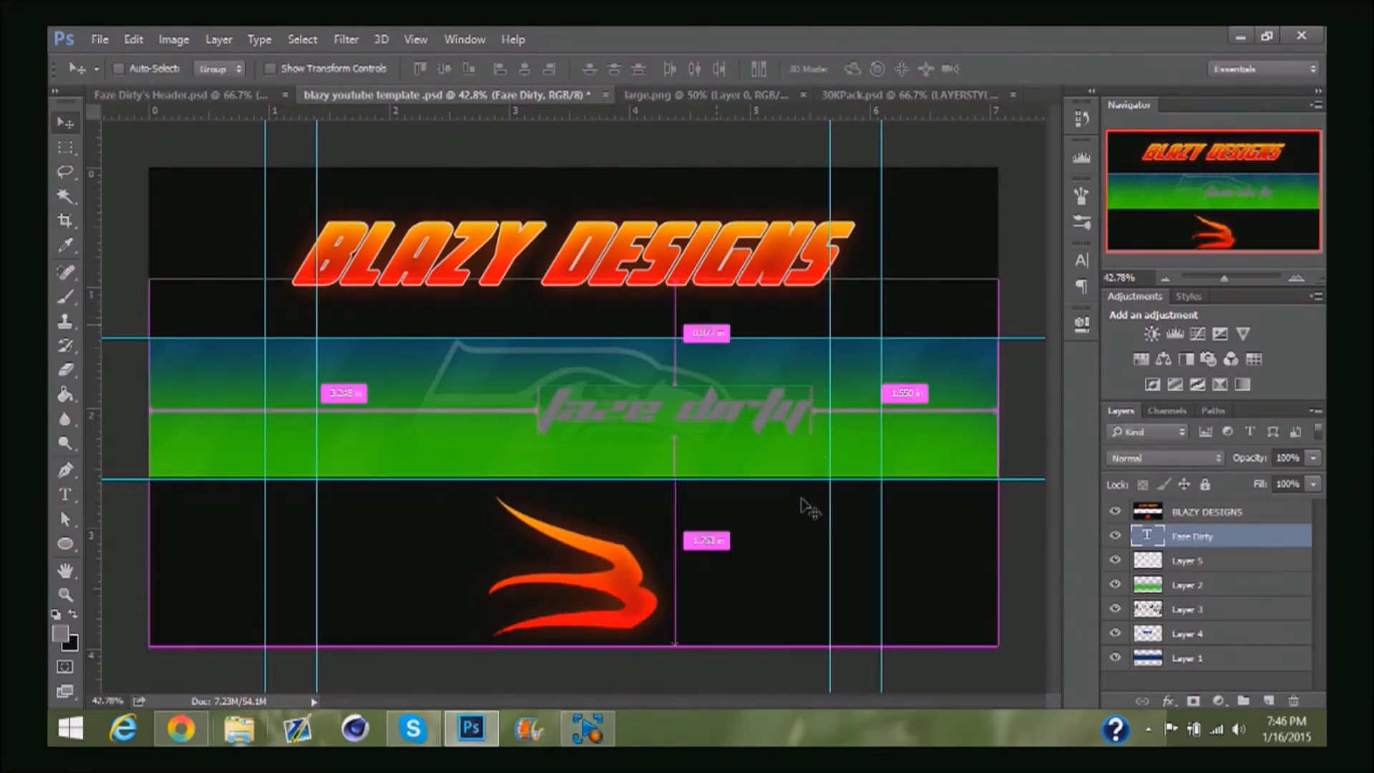
key("ctrl+t")
left_click_drag(813, 450, 886, 507)
left_click_drag(857, 429, 705, 411)
key("Return")
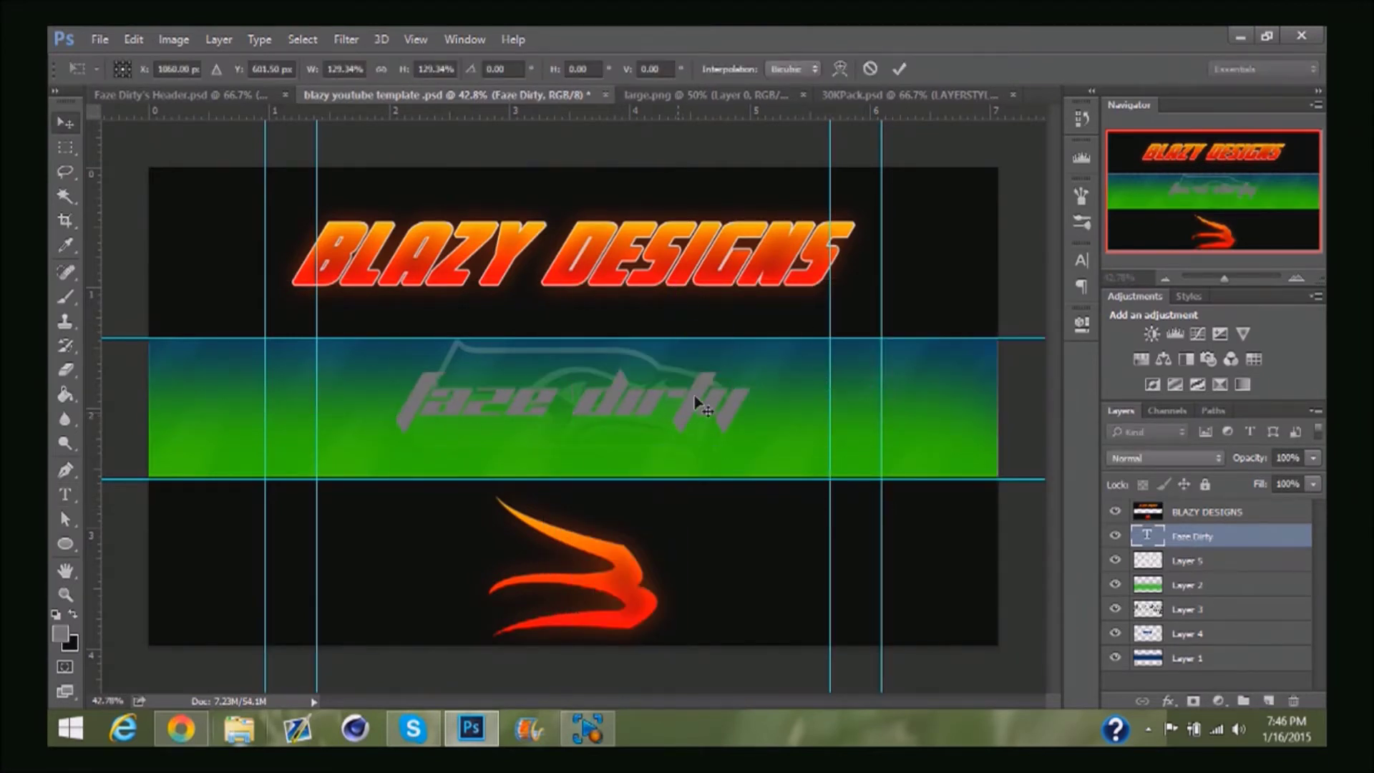
key("Return")
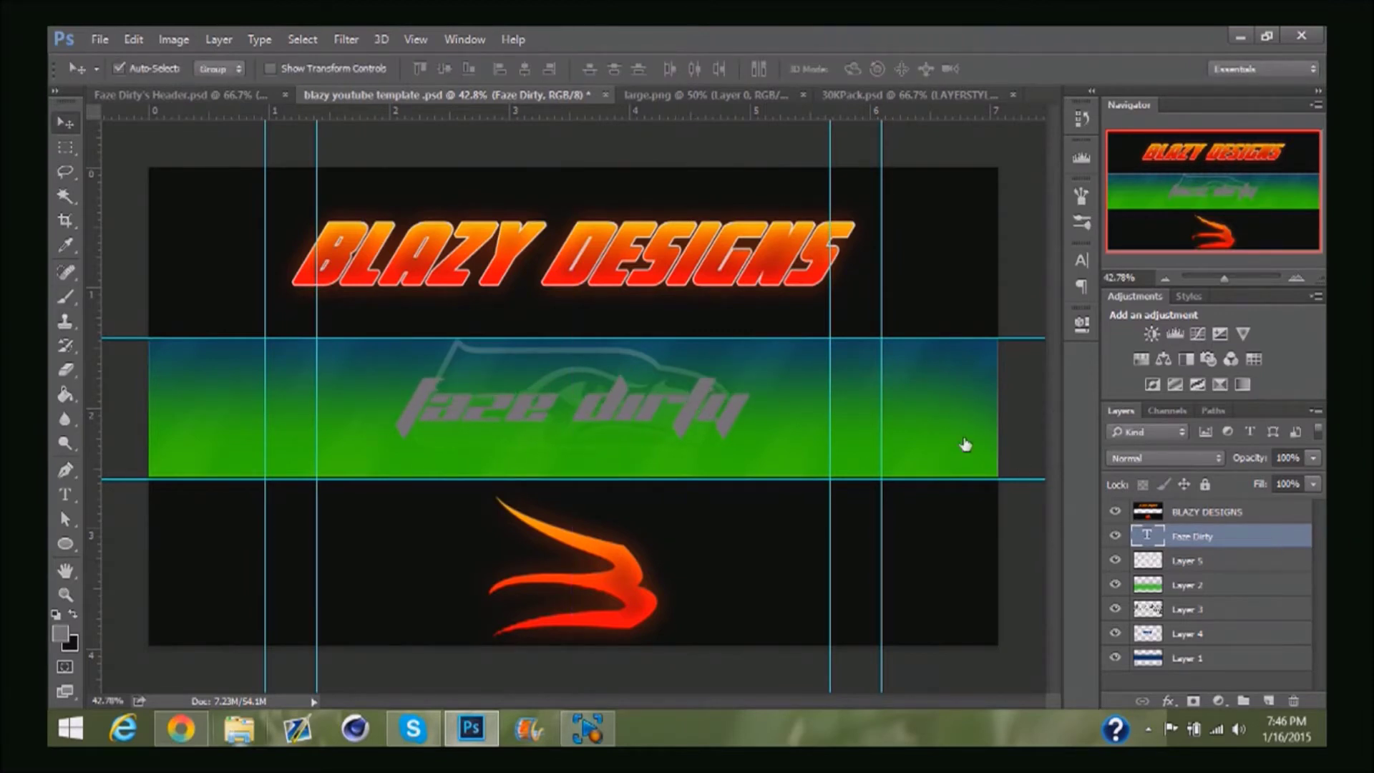
- Add a thin black stroke and a light grey colour overlay to the "faze dirty" text layer
double_click(1245, 536)
left_click(712, 229)
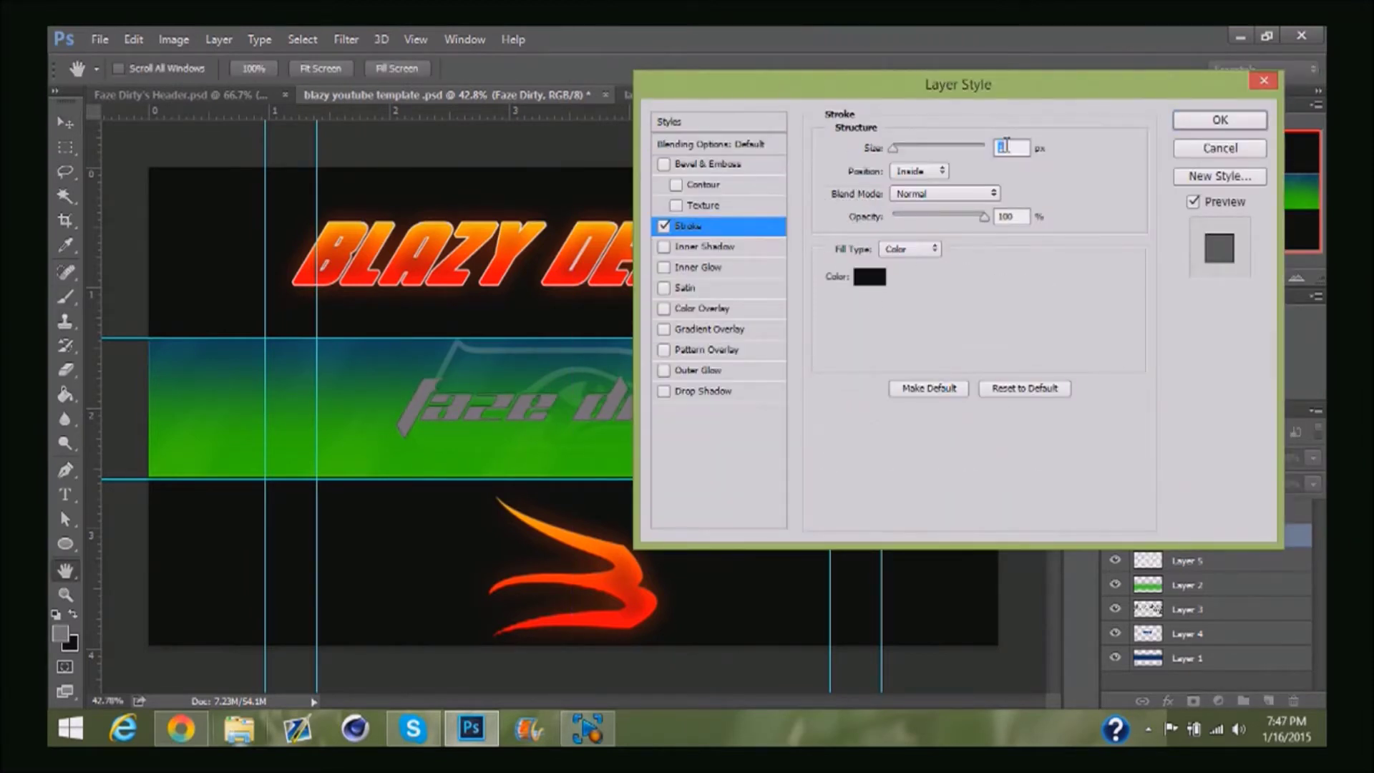
left_click(702, 308)
left_click(1025, 147)
left_click(564, 422)
key("Return")
key("Return")
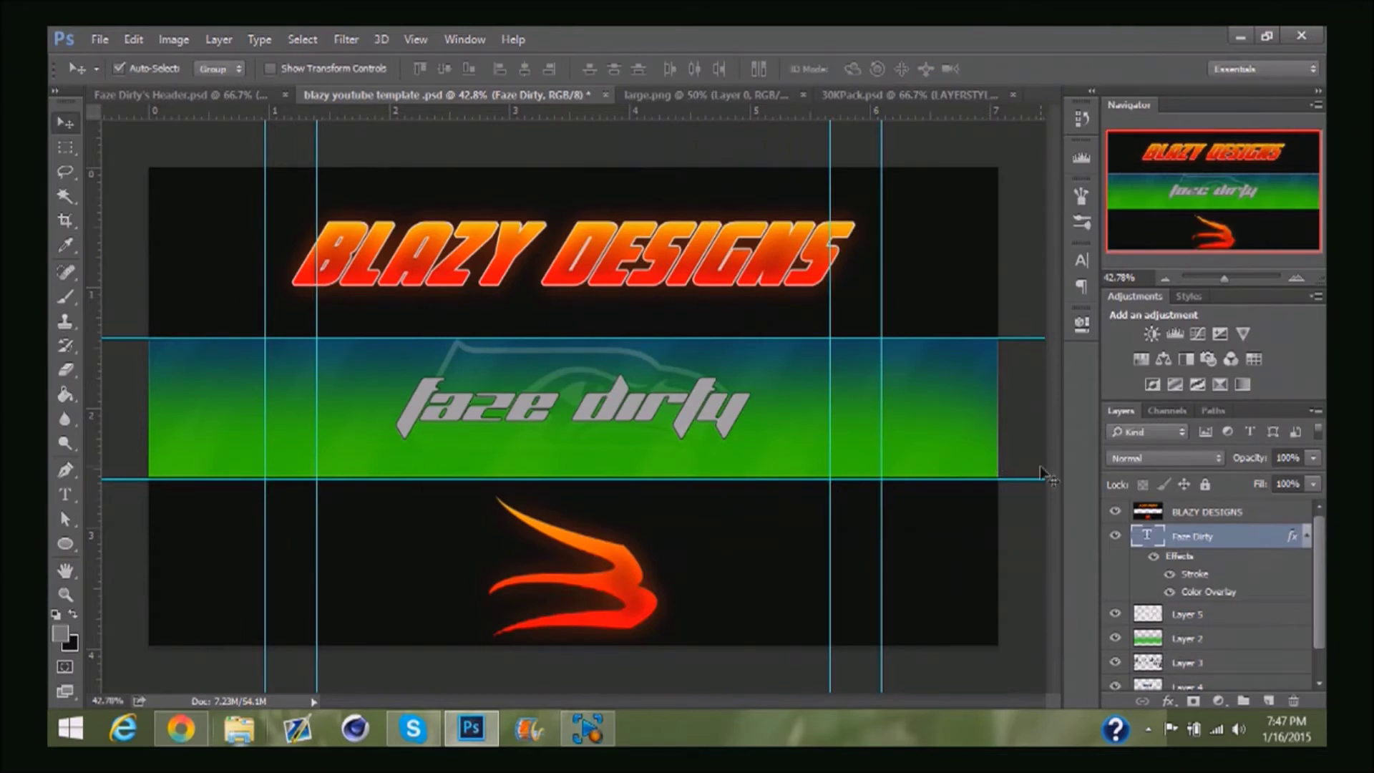
- Create a new layer above the text and add a pen-drawn, light grey pointed accent outside the y's upper-right corner
left_click(1308, 539)
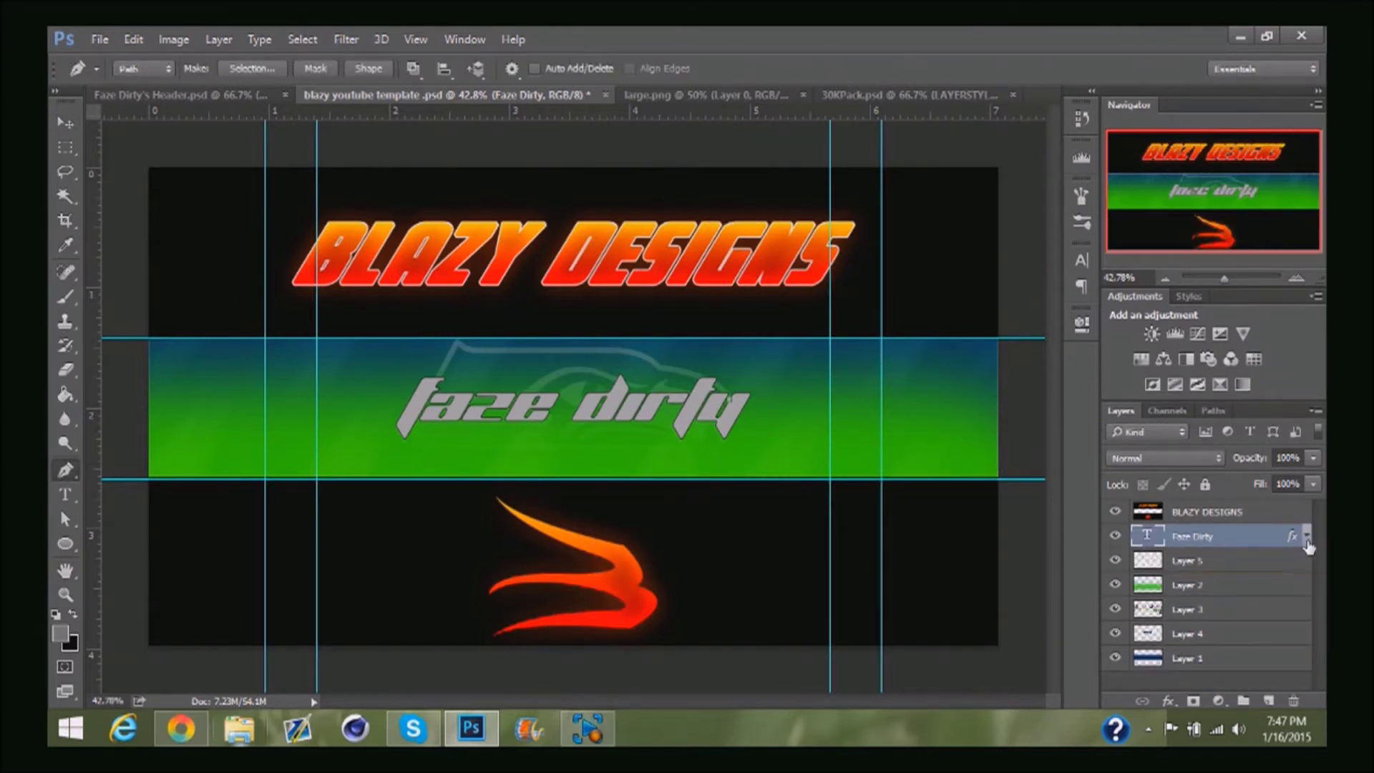
scroll(675, 517, "up", 4)
scroll(689, 424, "up", 8)
key("ctrl+shift+alt+n")
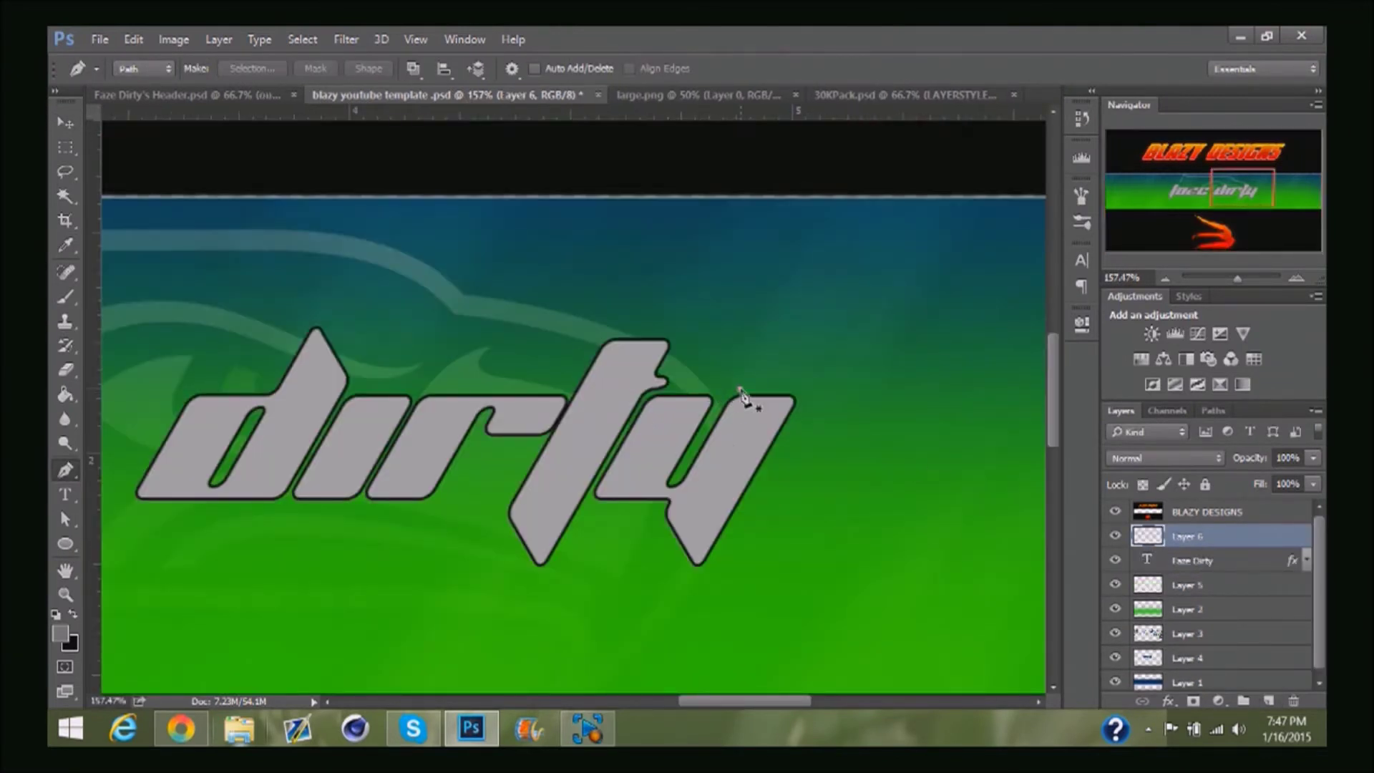
right_click(740, 399)
left_click(791, 316)
key("Return")
key("f")
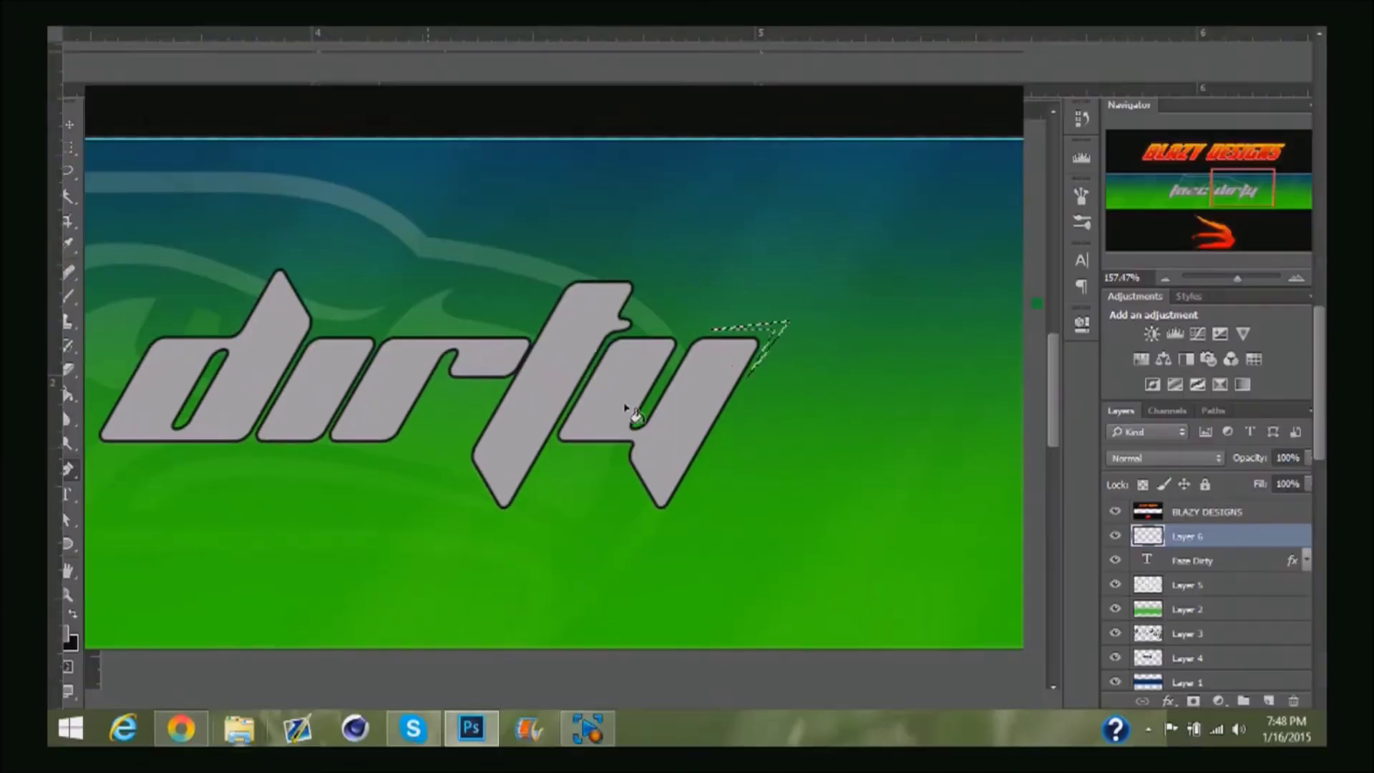
key("f")
- Outline a pointed accent around the y's lower tip with the Pen tool and fill it light grey
key("p")
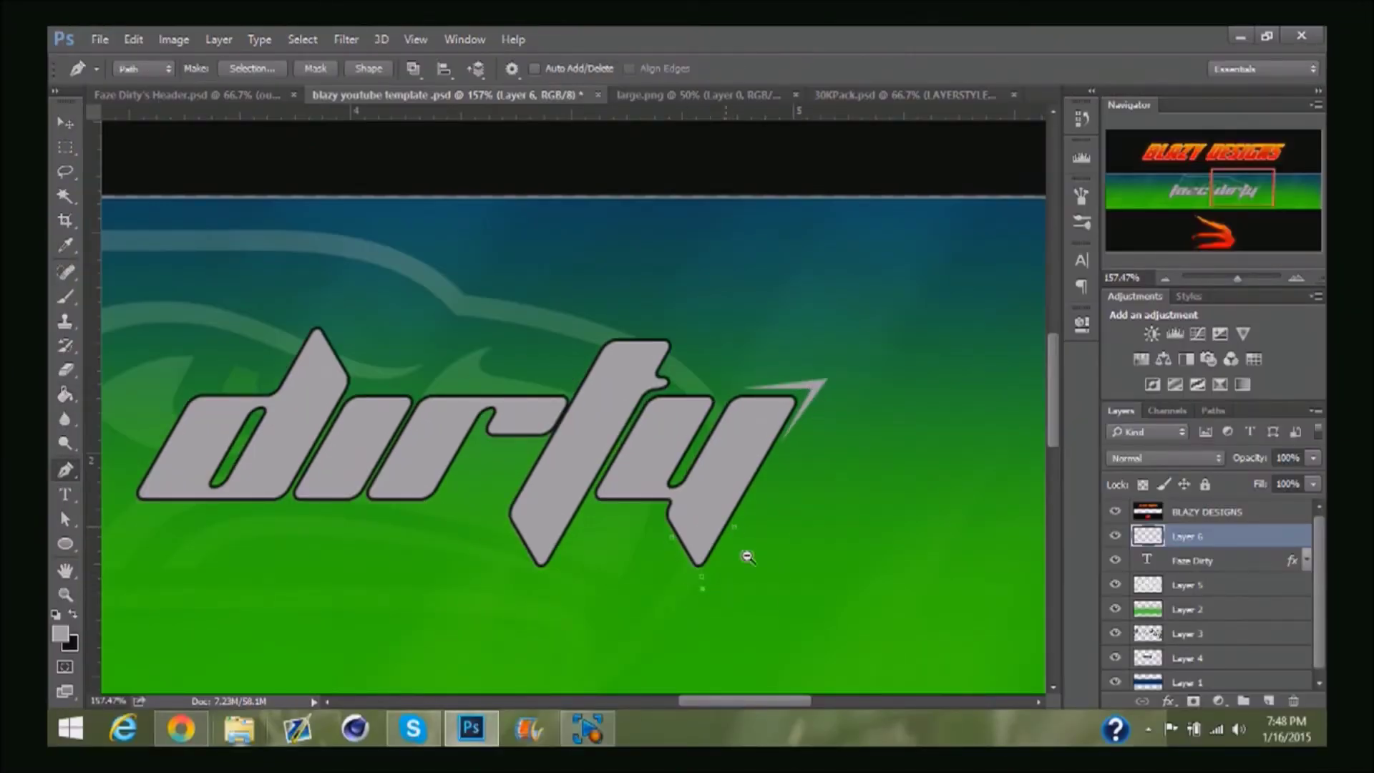
left_click(744, 513)
scroll(678, 552, "up", 2)
left_click(711, 606)
left_click(778, 498)
right_click(777, 500)
left_click(826, 313)
key("Return")
key("g")
left_click(712, 599)
key("ctrl+d")
- Add a light grey pen-drawn accent in the corner between the t's lower tip and the y
key("p")
left_click(502, 547)
left_click(503, 548)
right_click(502, 548)
left_click(608, 157)
key("Return")
key("g")
left_click(548, 483)
key("ctrl+d")
- Draw a pointed accent beneath the r's arm next to the t and fill it light grey
key("p")
left_click(399, 378)
left_click(478, 378)
left_click(434, 453)
left_click(466, 386)
left_click(399, 378)
right_click(398, 380)
left_click(519, 320)
key("Return")
key("g")
left_click(467, 388)
key("ctrl+d")
- Fill a light grey pen-drawn accent in the corner above the r and beside the t's upper stem
key("p")
scroll(472, 390, "left", 6)
left_click(969, 229)
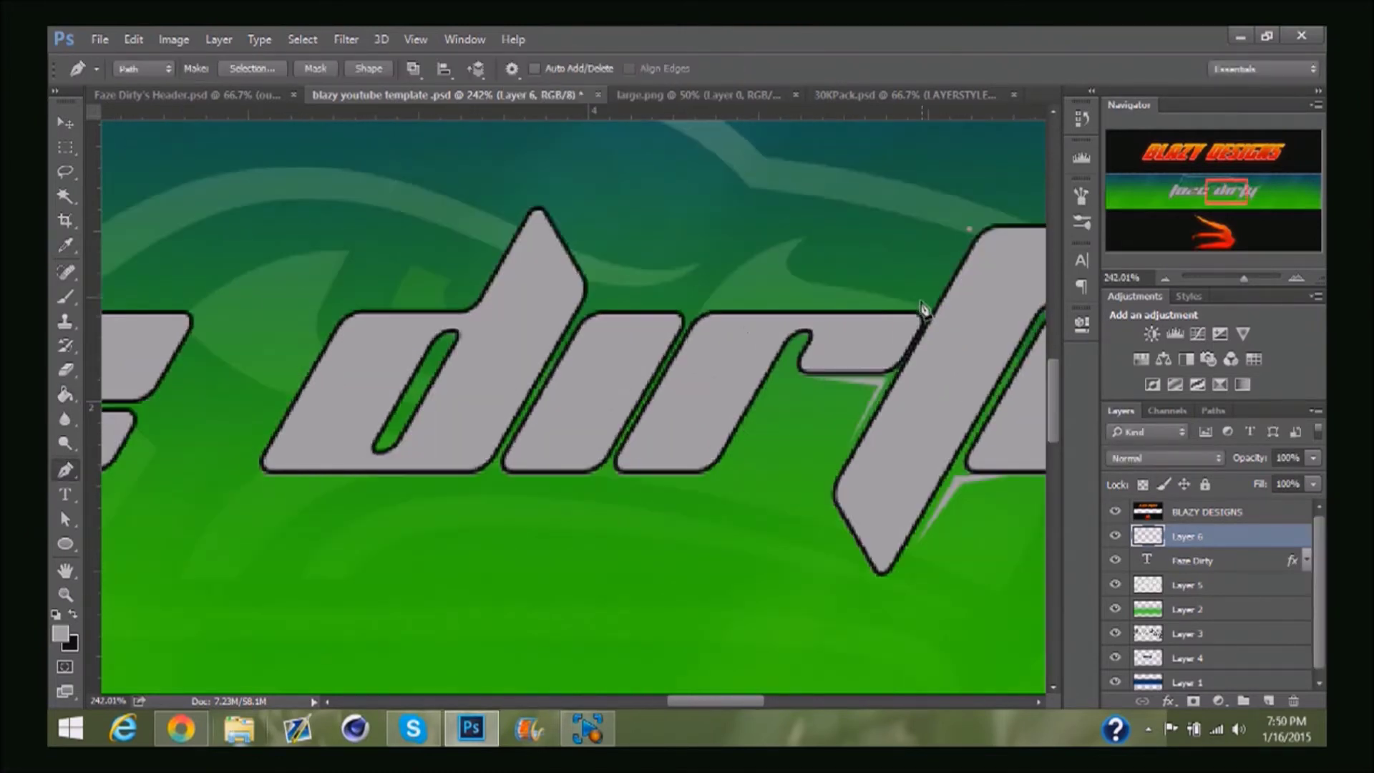
left_click(829, 303, "ctrl")
right_click(969, 229)
left_click(1008, 319)
key("Return")
key("g")
left_click(919, 300)
key("ctrl+d")
- Outline a pointed accent over the peak of the d in "dirty" and fill it light grey
key("p")
left_click(582, 261)
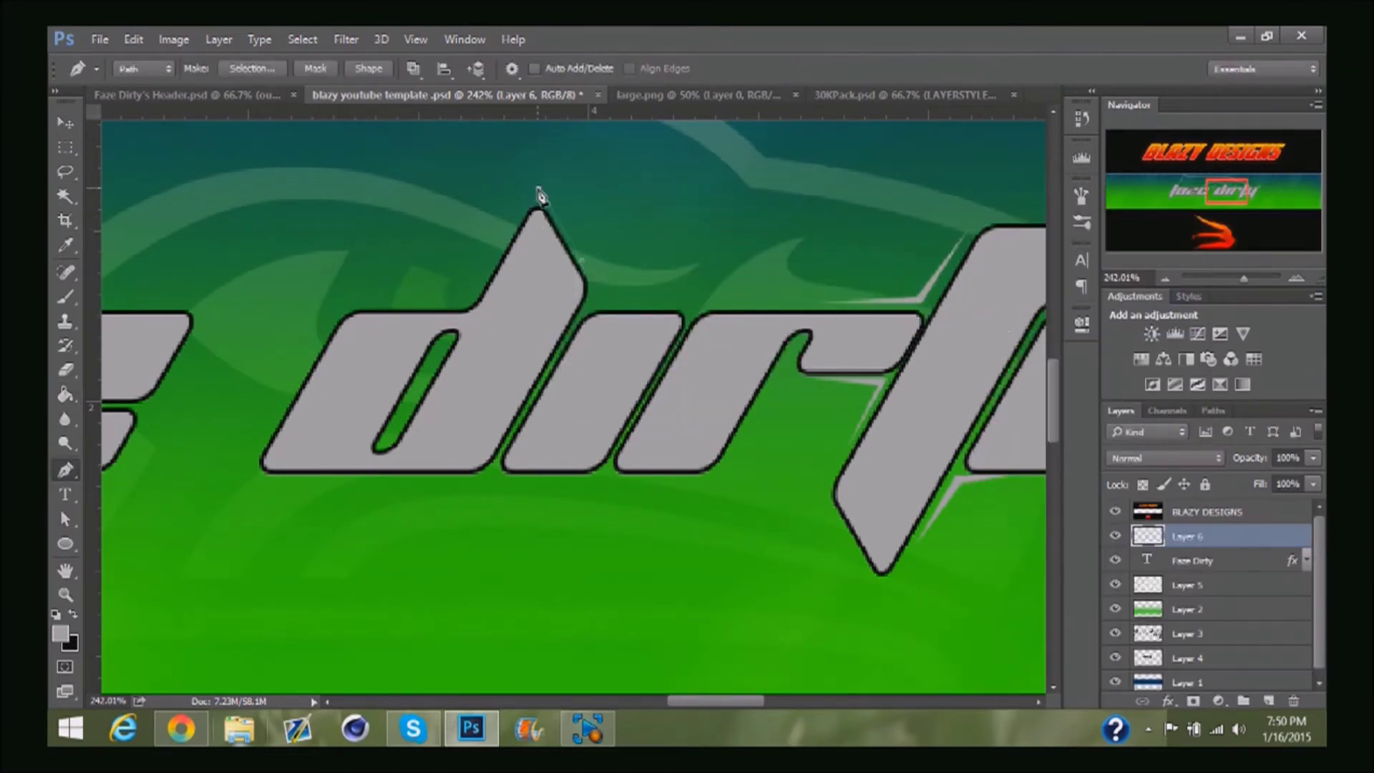
left_click_drag(538, 189, 532, 185)
left_click(537, 170)
left_click(582, 260)
right_click(581, 261)
left_click(621, 319)
left_click(788, 220)
key("g")
left_click(538, 184)
- Add a light grey pen-drawn accent around the lower-left corner of the d
key("p")
left_click(703, 406)
left_click(669, 476)
left_click(702, 406)
right_click(700, 406)
left_click(741, 319)
left_click(788, 221)
key("g")
left_click(660, 475)
key("ctrl+d")
- Draw a pointed accent outside the upper-right corner of the e in "faze" and fill it light grey
key("p")
left_click(542, 306)
left_click(629, 306)
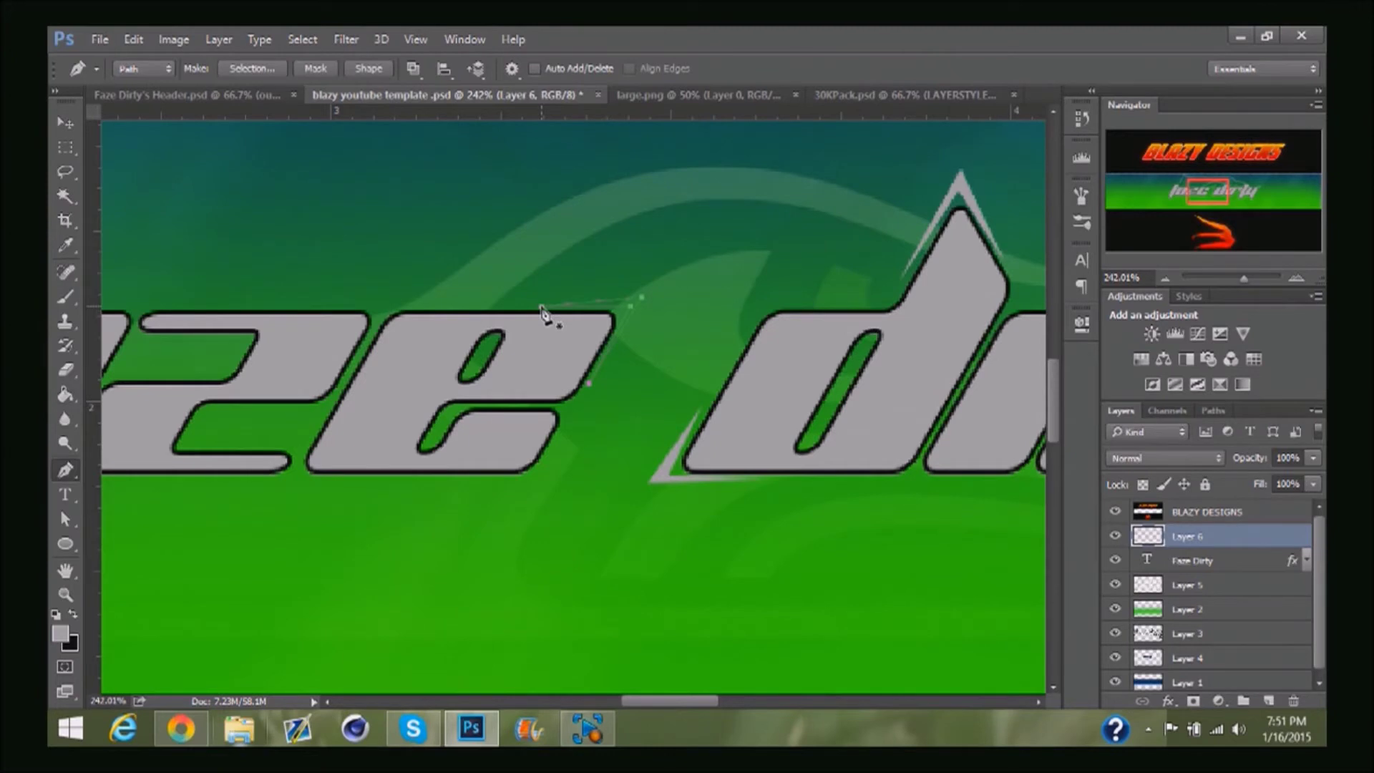
right_click(583, 309)
left_click(726, 346)
key("Return")
key("g")
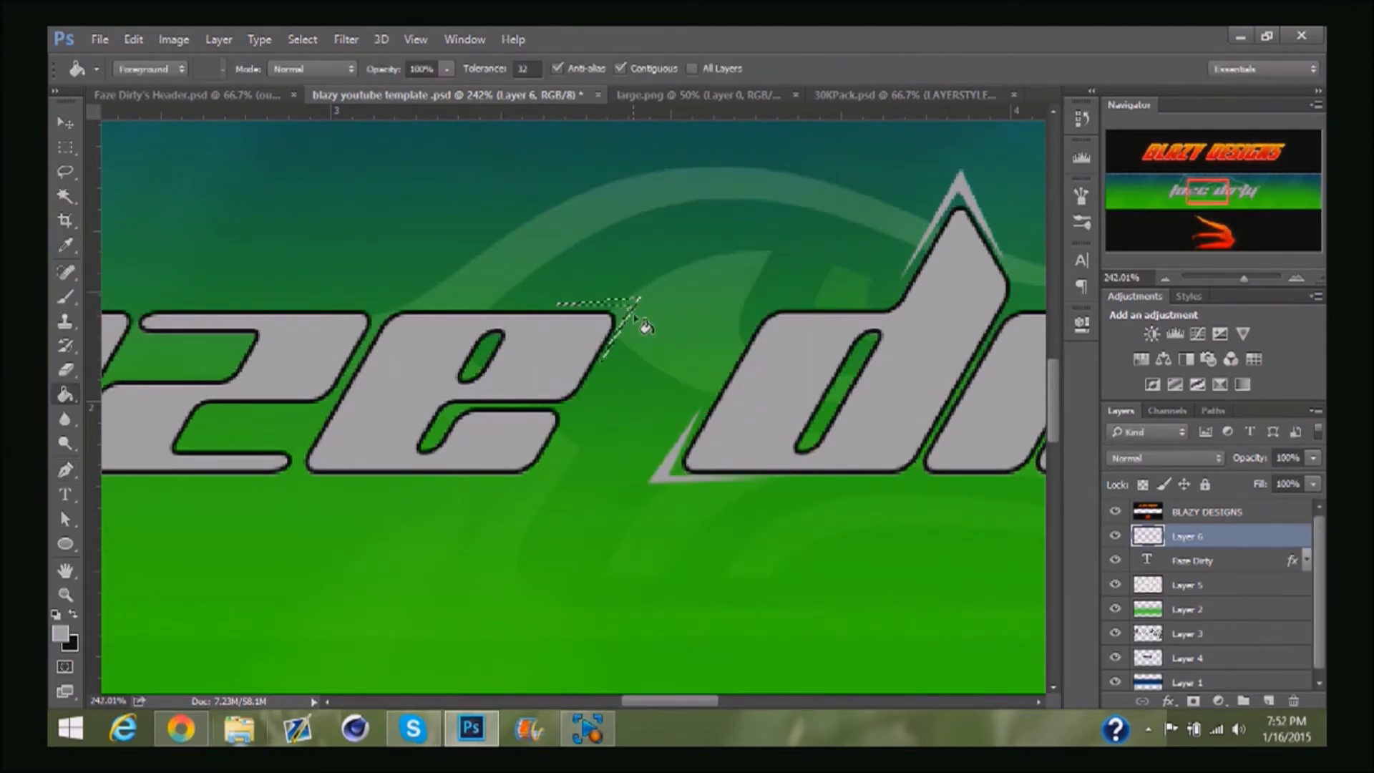
- Outline a pointed accent around the upper-left corner of the f and fill it light grey
key("p")
scroll(736, 669, "left", 8)
left_click(564, 217)
left_click(435, 217)
left_click(375, 310)
key("ctrl+z")
left_click(564, 217)
right_click(564, 218)
left_click(615, 300)
key("Return")
key("g")
left_click(443, 214)
- Add a light grey pen-drawn accent in the corner between the f's lower tip and the a
key("p")
left_click(346, 584)
left_click(345, 584)
right_click(345, 584)
left_click(430, 178)
key("Return")
key("g")
left_click(421, 483)
key("ctrl+d")
key("ctrl+0")
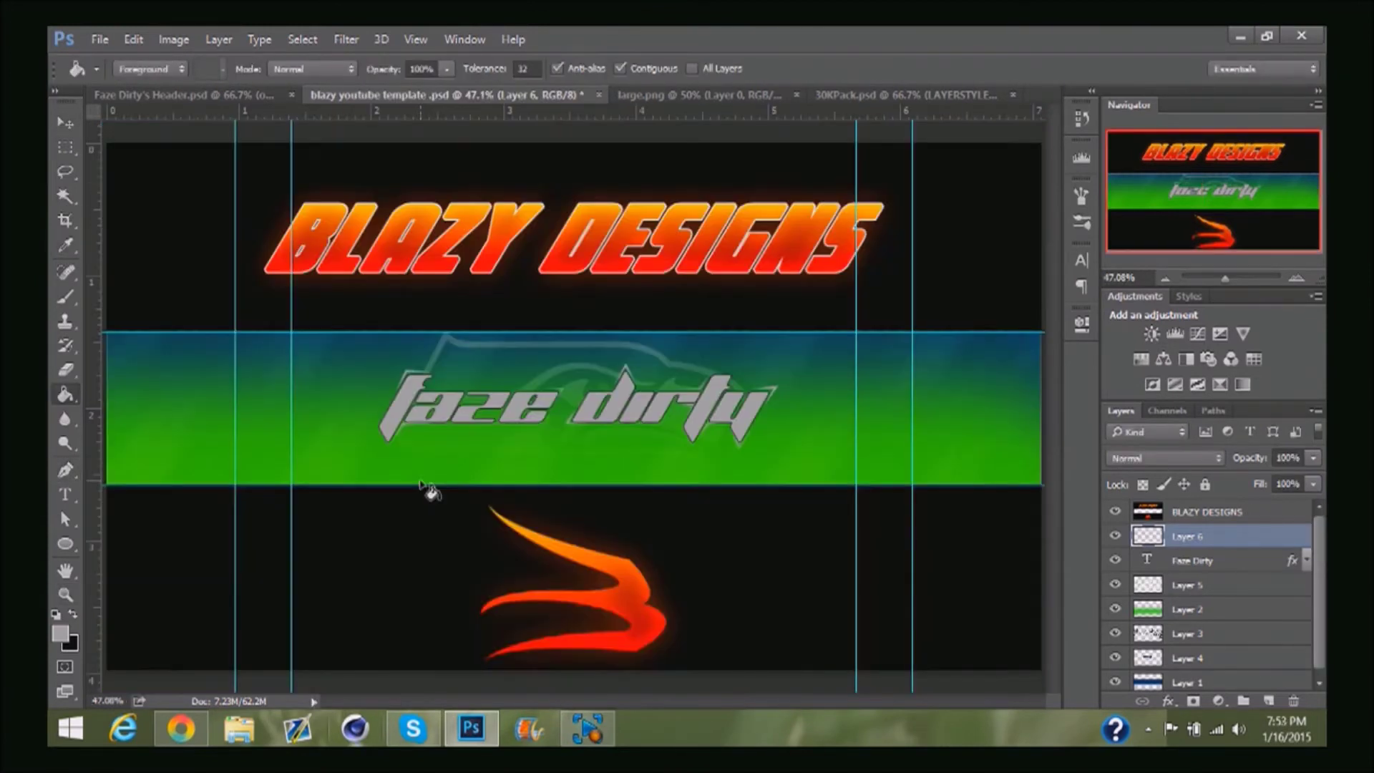
- Create another new layer and draw a closed path just outside the grey accent at the f's upper-left corner
scroll(441, 407, "up", 3)
key("ctrl+shift+alt+n")
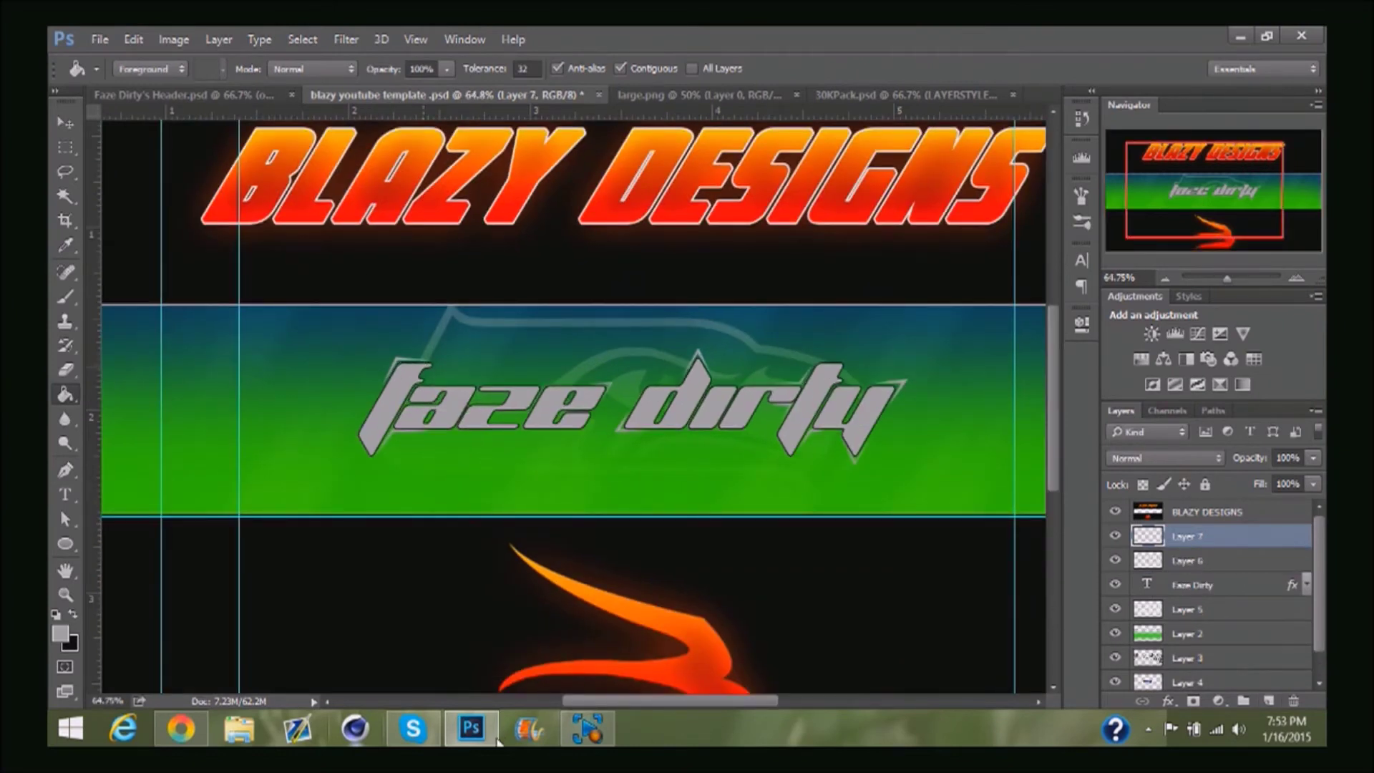
left_click(641, 688)
left_click_drag(647, 702, 682, 701)
key("ctrl+z")
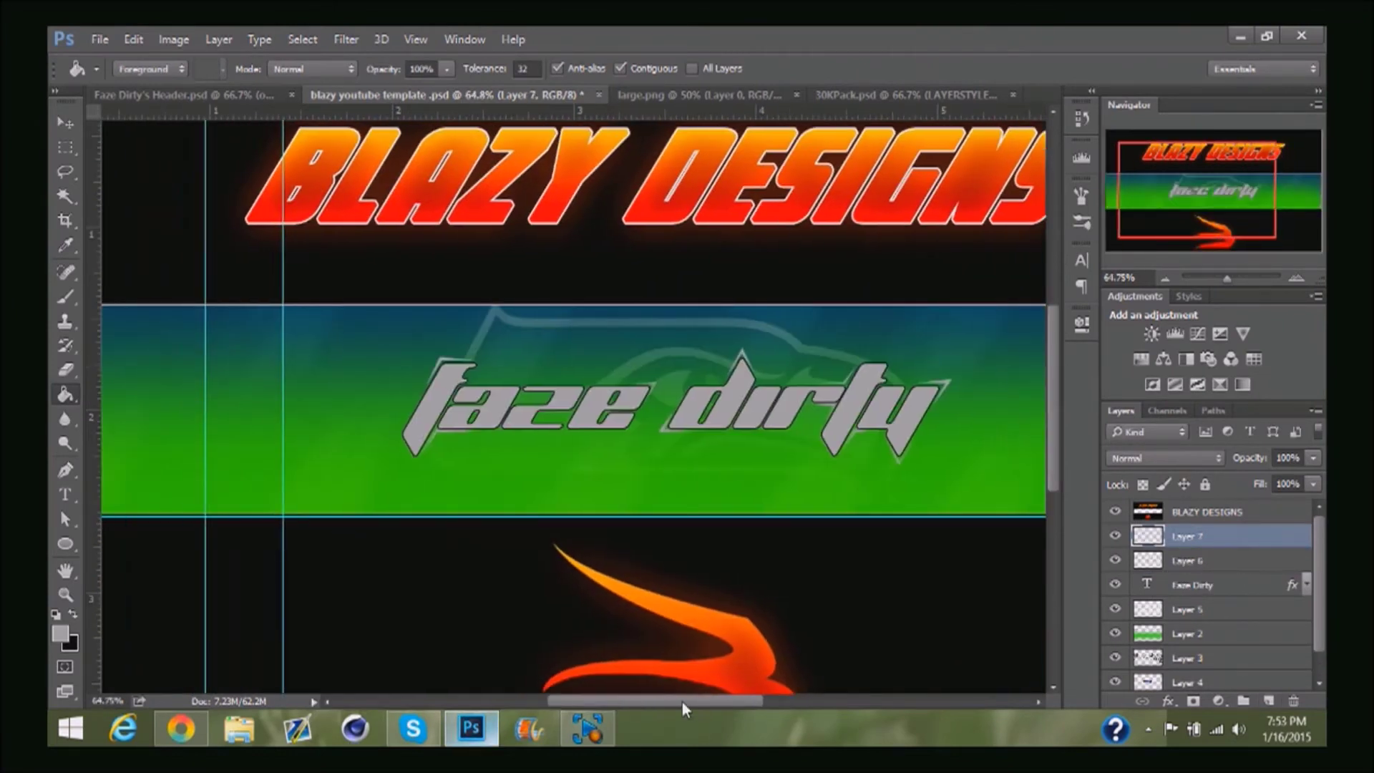
scroll(444, 335, "up", 8)
key("p")
left_click(517, 394)
left_click(427, 375)
key("g")
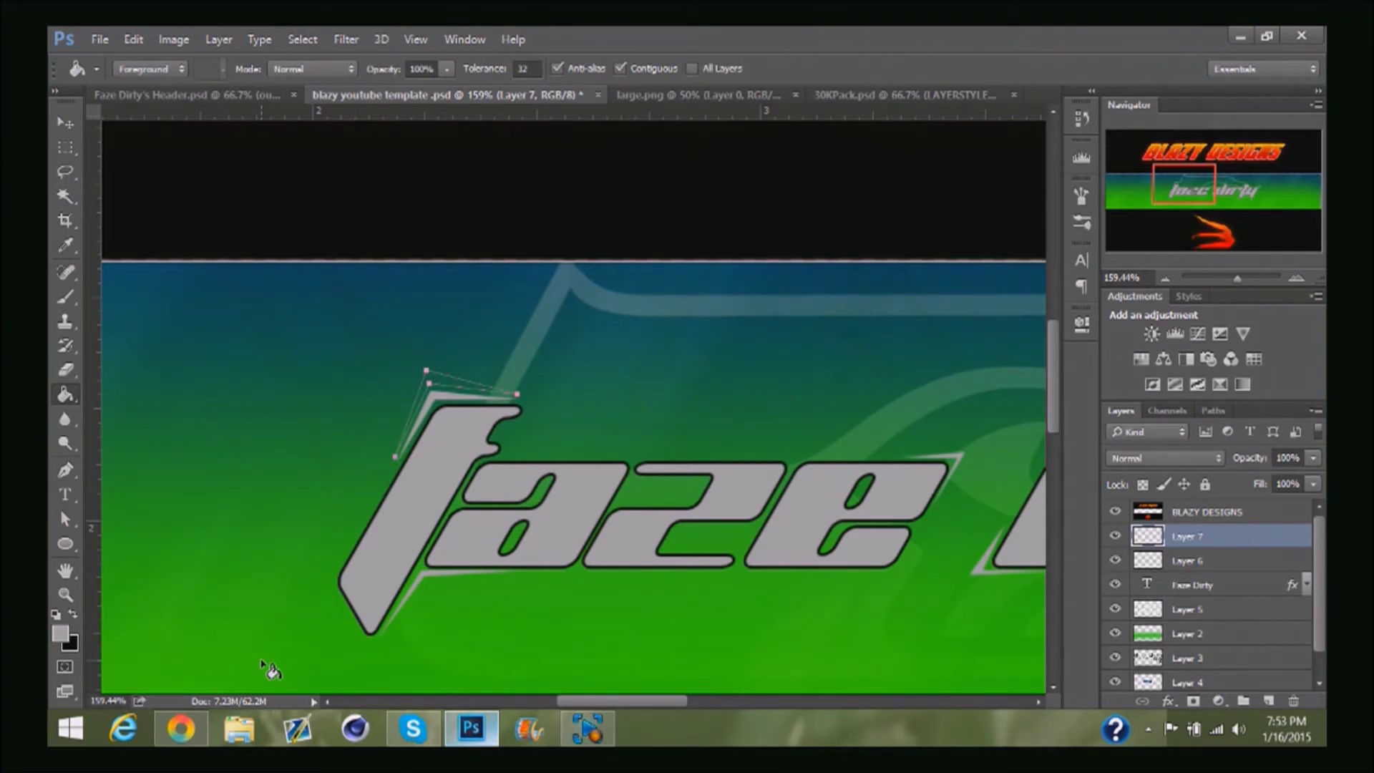
- Set the foreground colour to green sampled from the band and fill the outlined accent on the f with it
left_click(61, 634)
left_click(230, 655)
left_click(805, 388)
key("Return")
key("p")
right_click(469, 206)
left_click(528, 321)
key("Return")
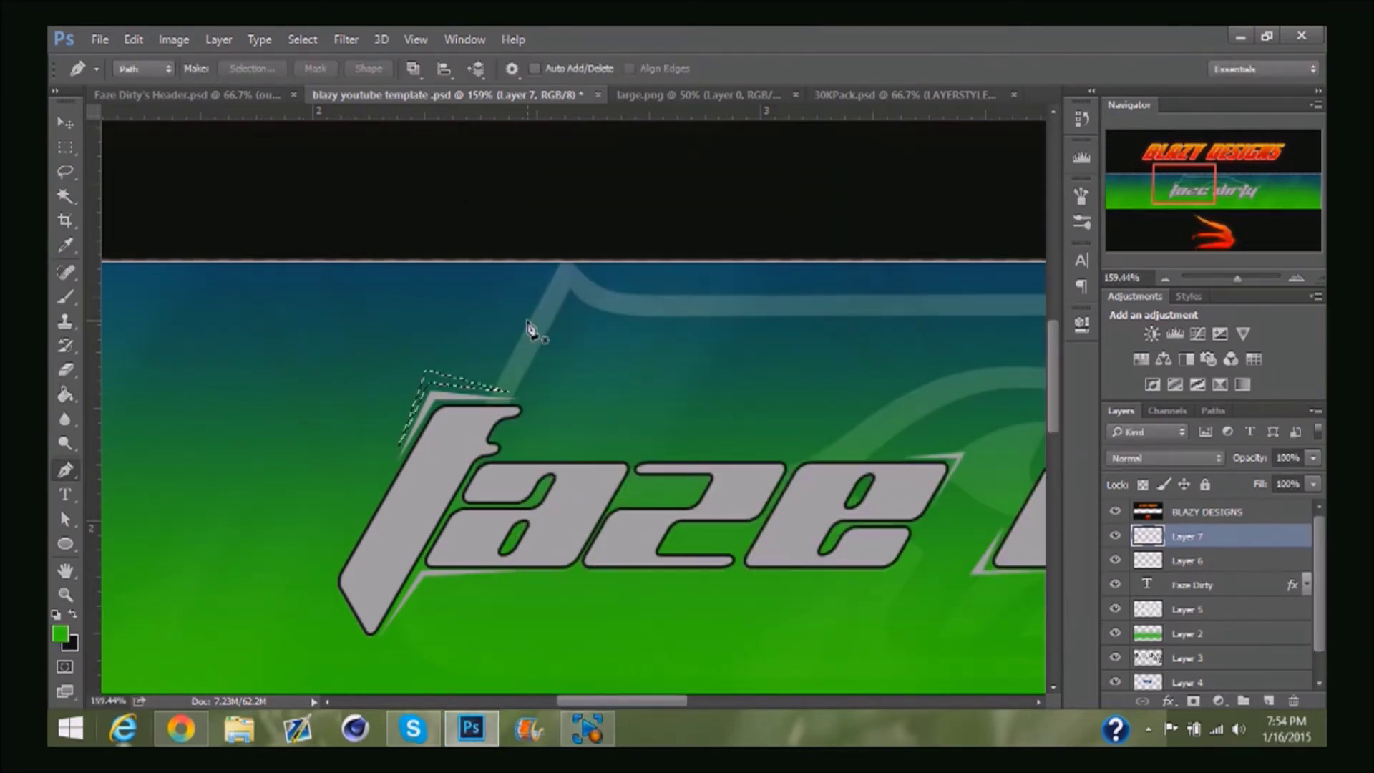
key("g")
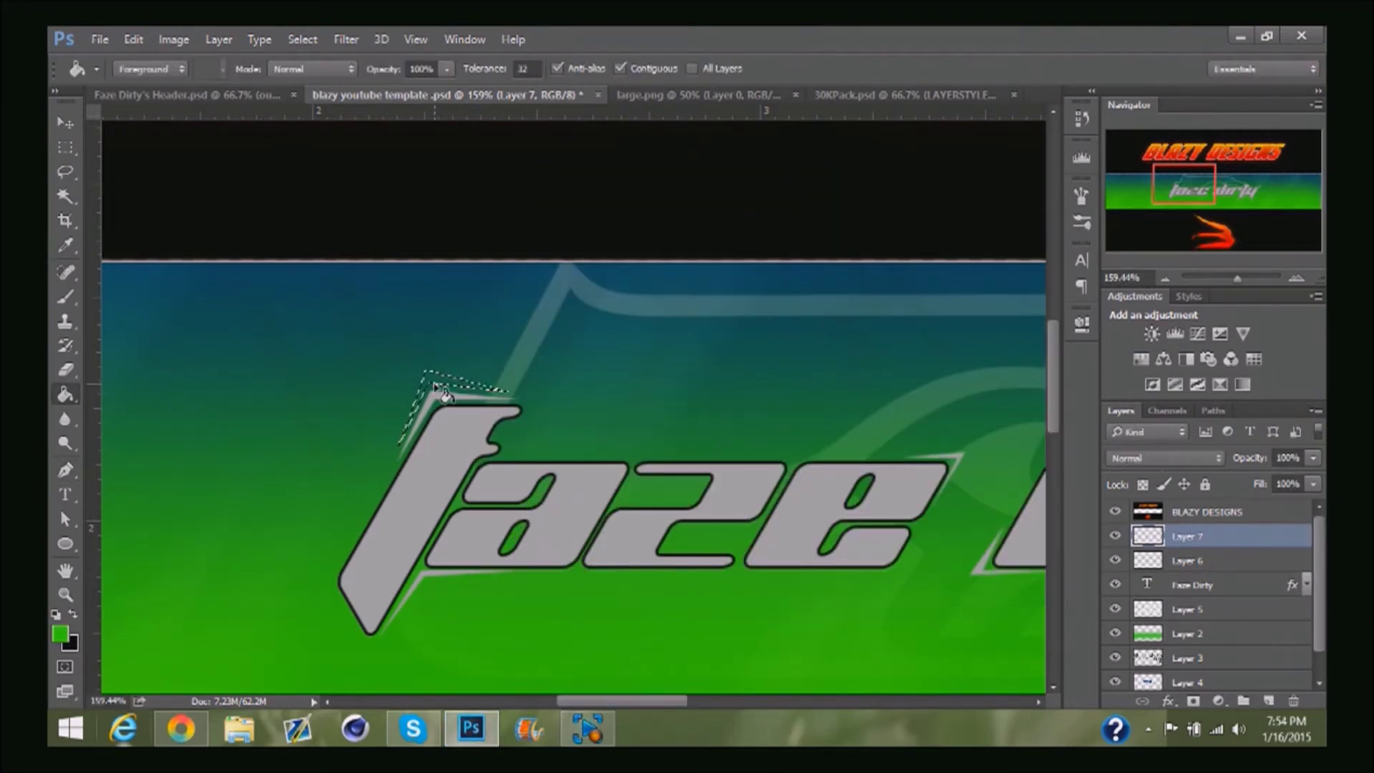
key("ctrl+d")
- Outline a second accent along the grey one between the f's lower tip and the a, and fill it green
key("p")
left_click(506, 577)
left_click(426, 579)
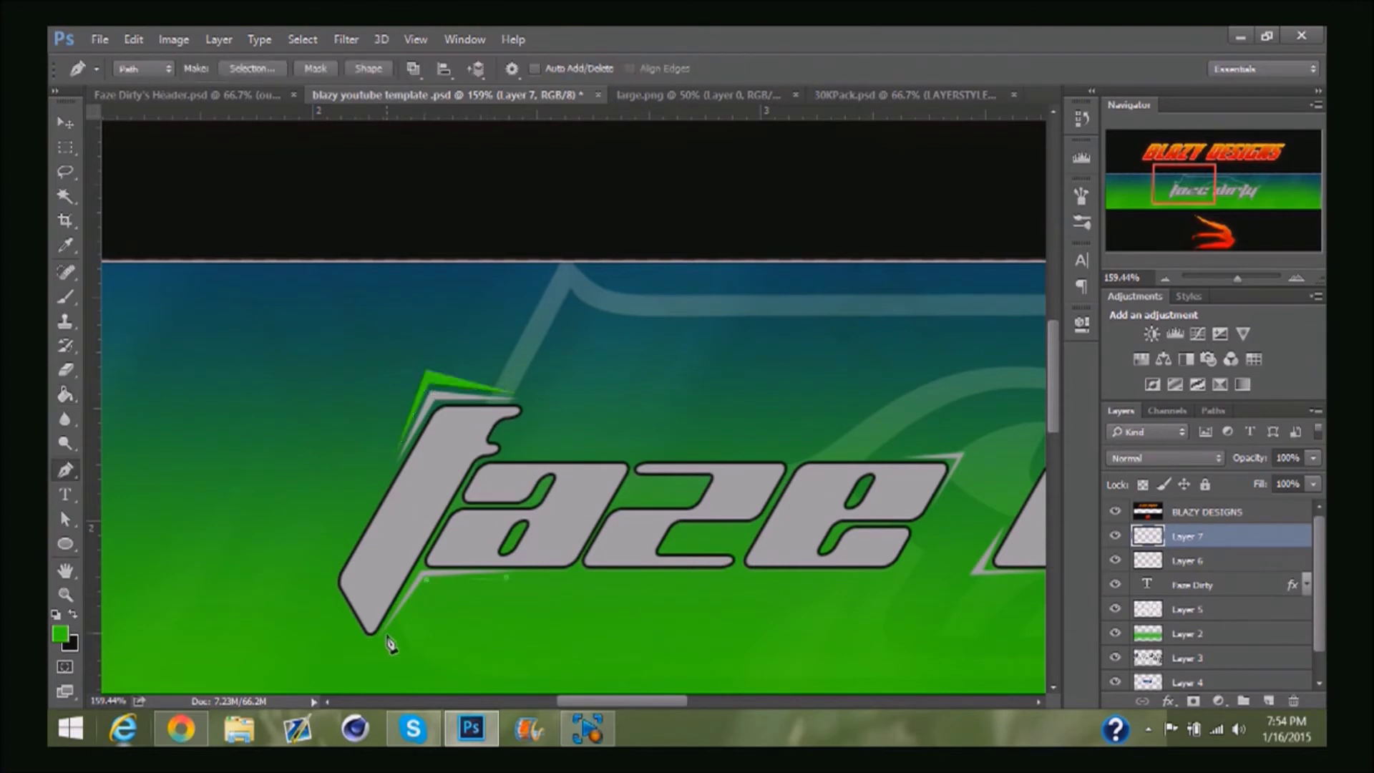
right_click(469, 580)
left_click(551, 189)
key("Return")
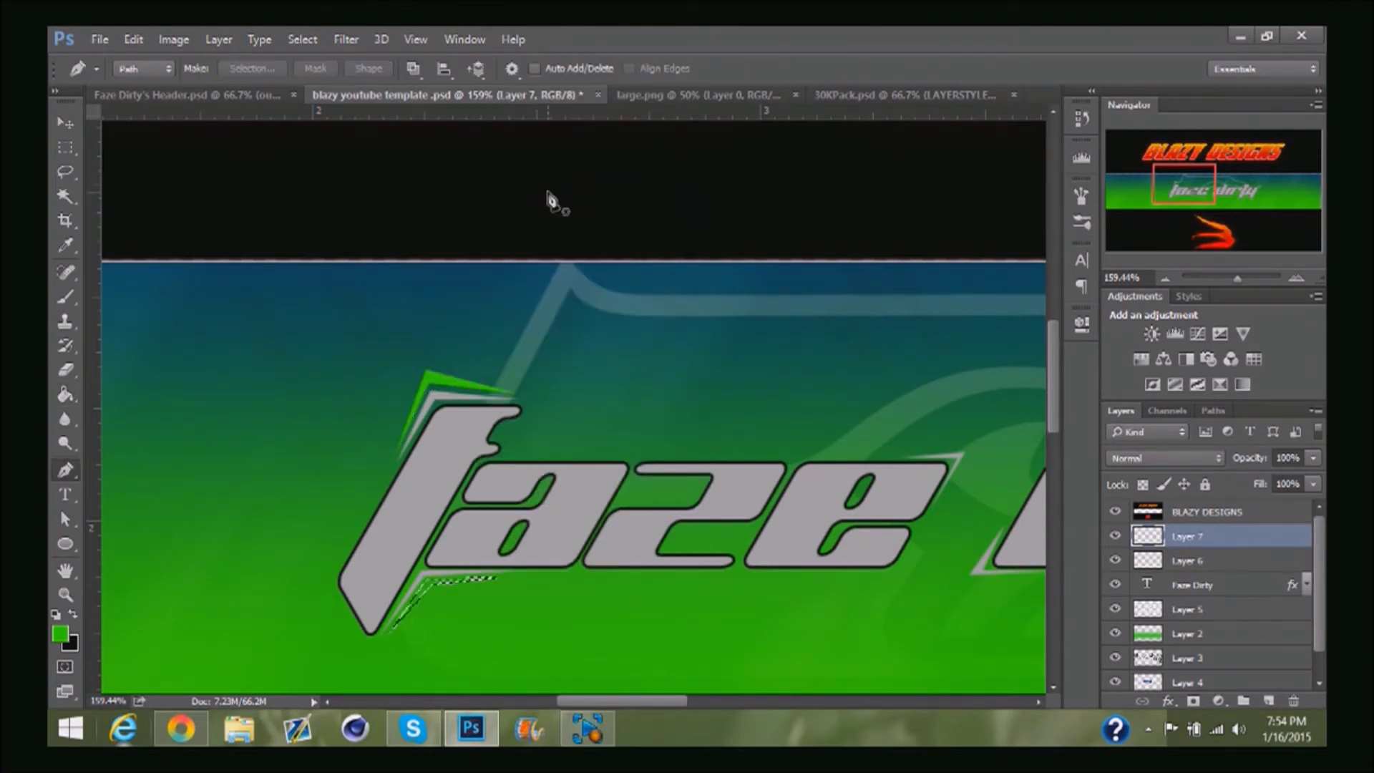
key("g")
left_click(464, 581)
key("ctrl+d")
- Add a green pen-drawn accent outside the grey one at the e's upper-right corner
left_click_drag(672, 703, 737, 708)
key("p")
left_click(491, 505)
left_click(459, 453)
left_click(522, 448)
right_click(495, 478)
left_click(583, 327)
key("Return")
key("g")
left_click(523, 456)
key("ctrl+d")
- Draw an outer accent around the grey one at the d's lower-left corner and fill it green
key("p")
left_click(550, 527)
right_click(551, 530)
left_click(602, 320)
key("Return")
key("g")
- Outline an outer accent around the grey one at the d's upper tip in the title and fill it green
key("p")
left_click(684, 435)
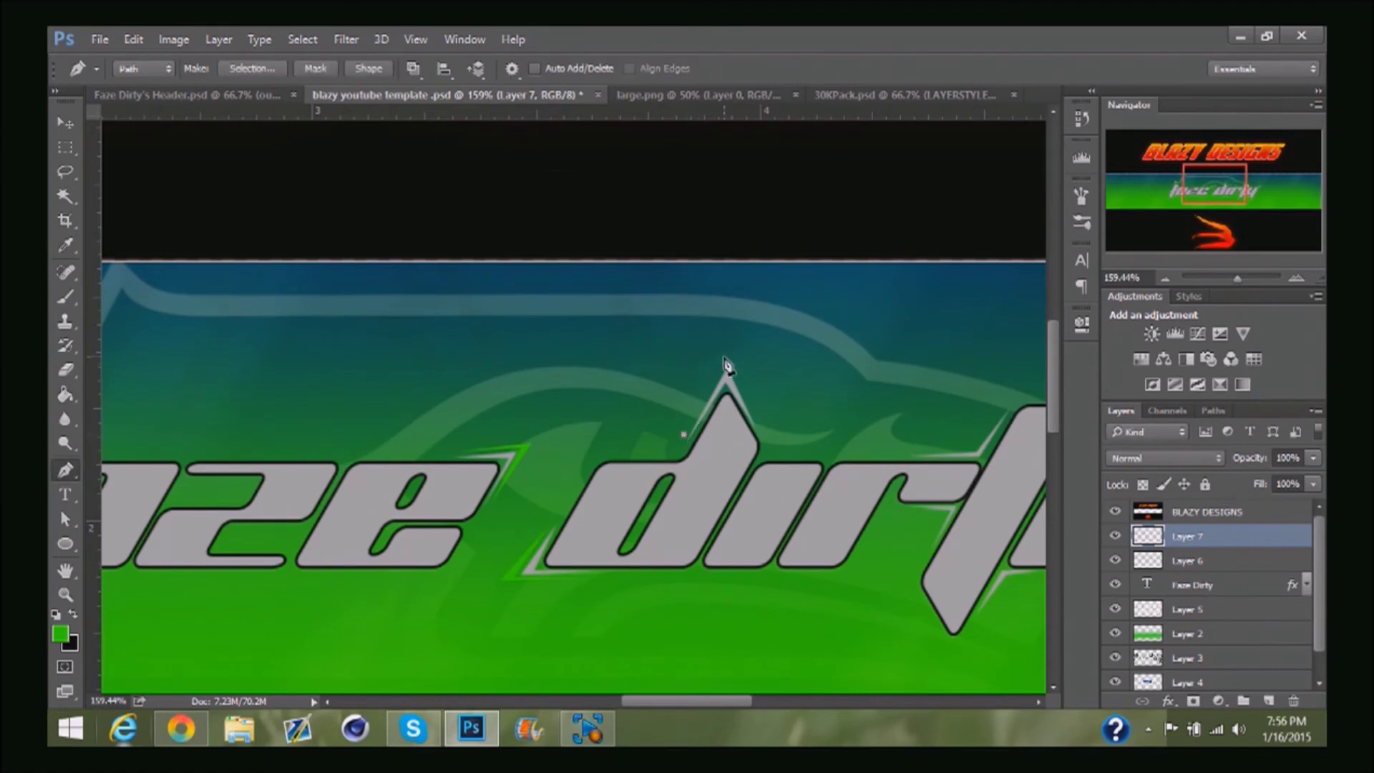
right_click(685, 435)
left_click(750, 325)
key("Return")
key("g")
left_click(725, 357)
- Add a green pen-drawn accent outside the grey one beneath the r's arm, beside the t
left_click_drag(738, 701, 788, 705)
key("p")
left_click(561, 510)
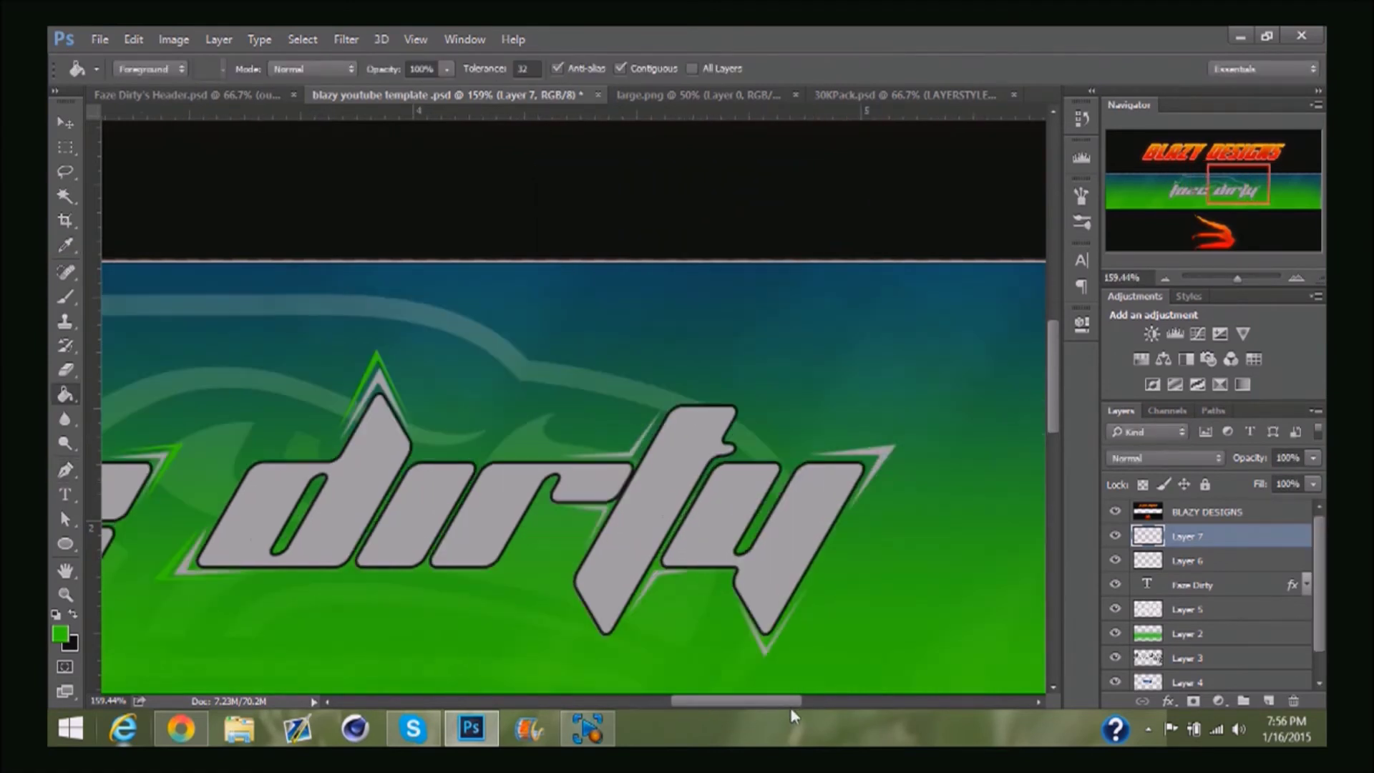
right_click(562, 511)
left_click(628, 318)
key("Return")
key("g")
left_click(597, 517)
key("ctrl+d")
- Outline an outer accent above the r where it meets the t, adjust its anchor point, and fill it green
key("p")
left_click(562, 449)
left_click(627, 439)
key("a")
left_click_drag(660, 409, 652, 410)
key("p")
right_click(562, 448)
left_click(629, 319)
key("Return")
key("g")
left_click(639, 453)
key("ctrl+d")
- Draw an outer accent along the grey one between the t's lower tip and the y, and fill it green
key("p")
left_click(638, 614)
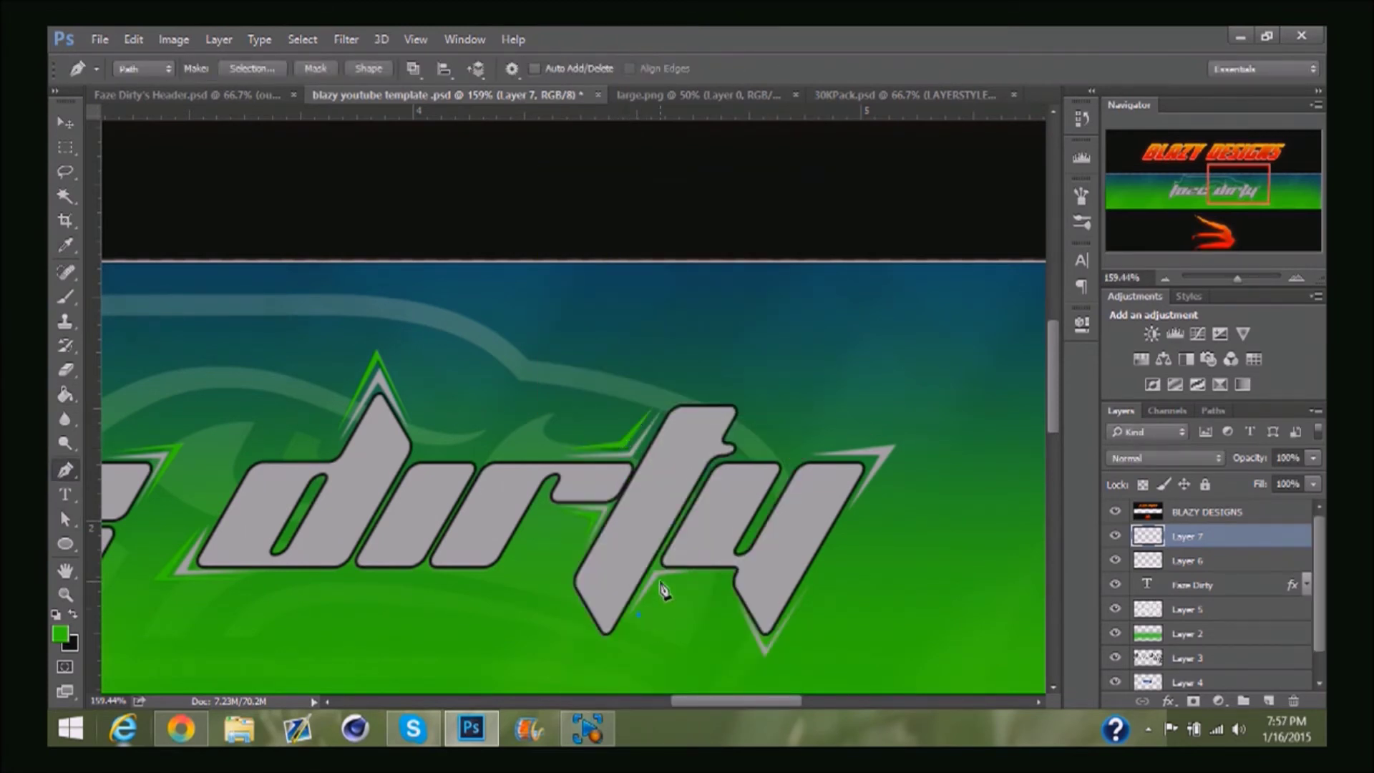
right_click(642, 617)
left_click(718, 227)
key("Return")
key("g")
left_click(662, 583)
key("ctrl+d")
- Add green outer accents around the grey ones at the y's lower tip and upper-right corner
key("p")
scroll(859, 330, "down", 3)
left_click(734, 402)
left_click(765, 460)
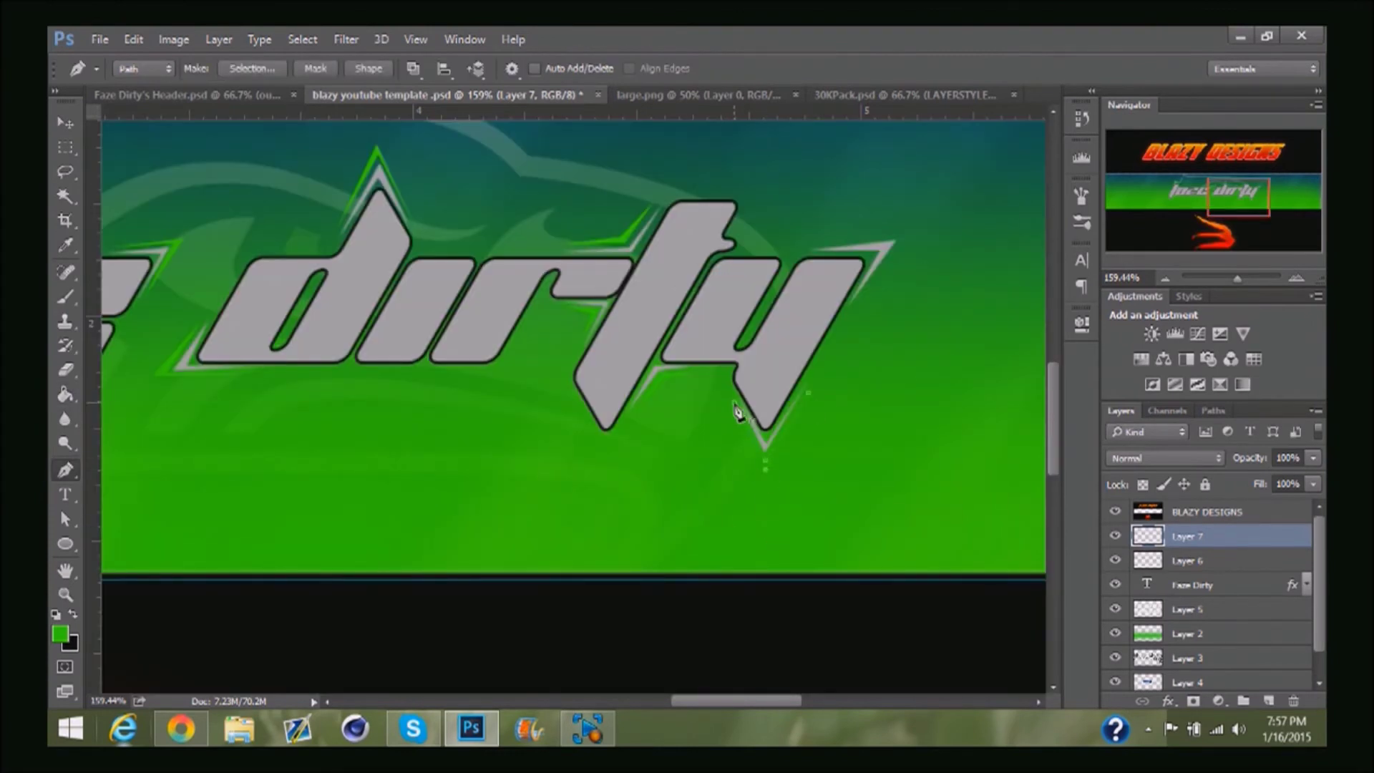
right_click(815, 247)
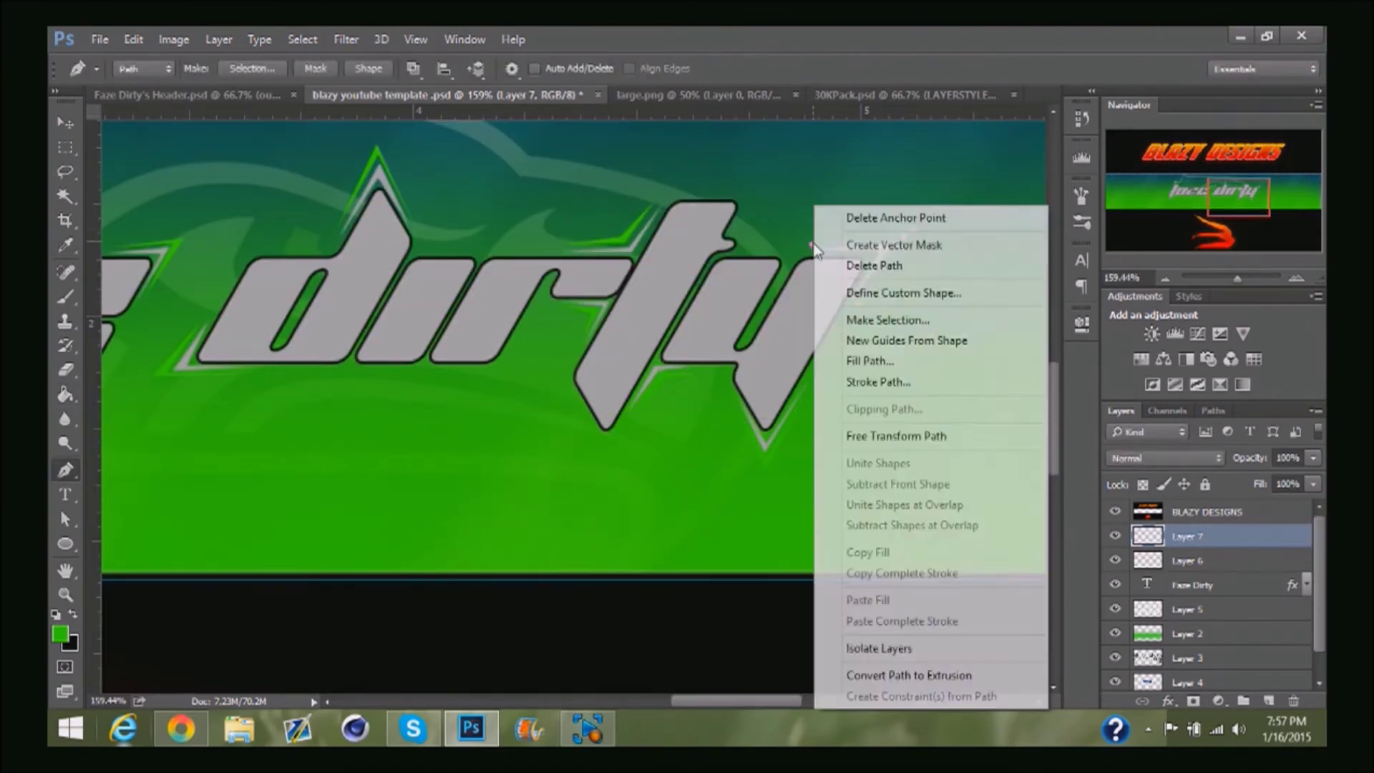
left_click(887, 320)
key("Return")
key("g")
- Set the foreground colour to dark blue sampled from the upper part of the banner band
key("ctrl+0")
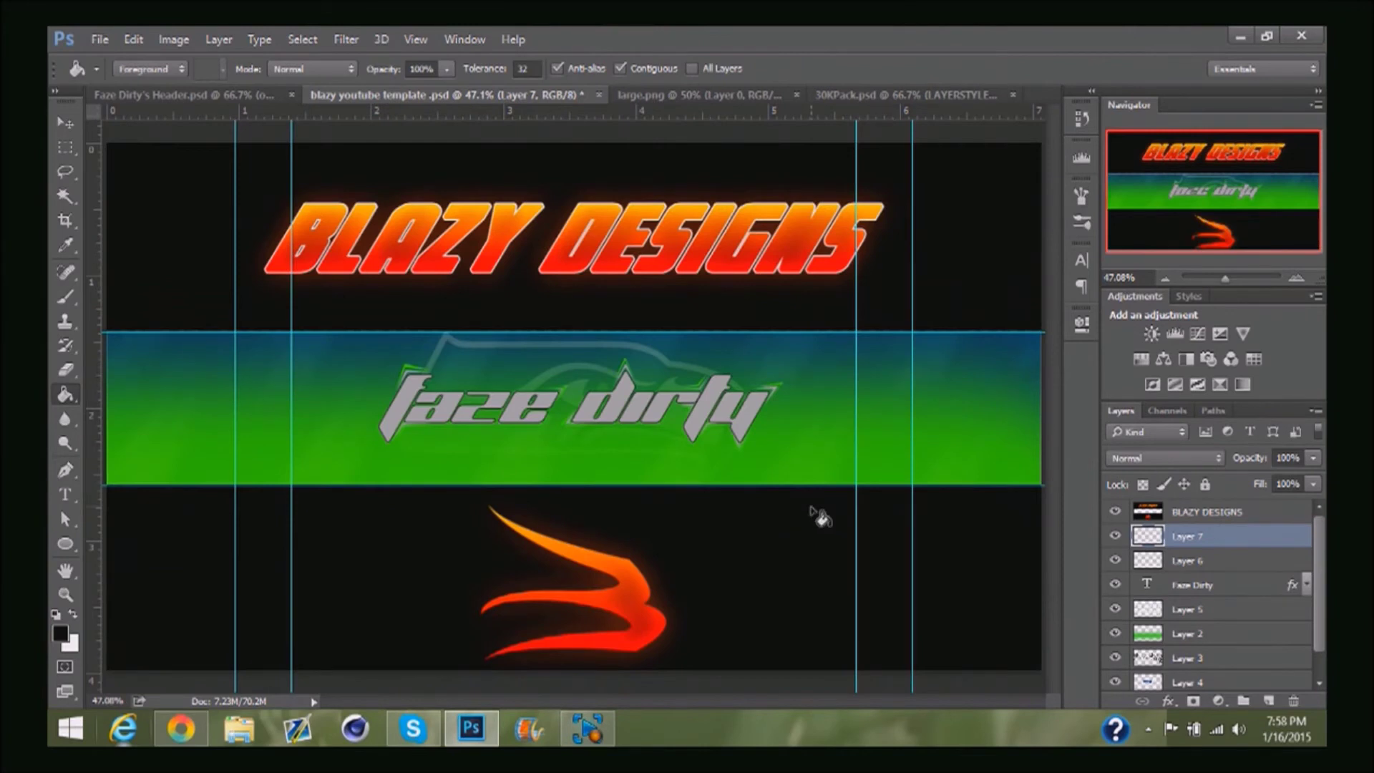
key("m")
left_click(61, 634)
left_click(357, 352)
left_click(993, 329)
- Make a small circular selection below the title and fill it with dark blue on a new layer
left_click_drag(510, 461, 513, 463)
mouse_move(504, 454)
left_mouse_down()
mouse_move(524, 483)
mouse_move(526, 461)
left_mouse_up()
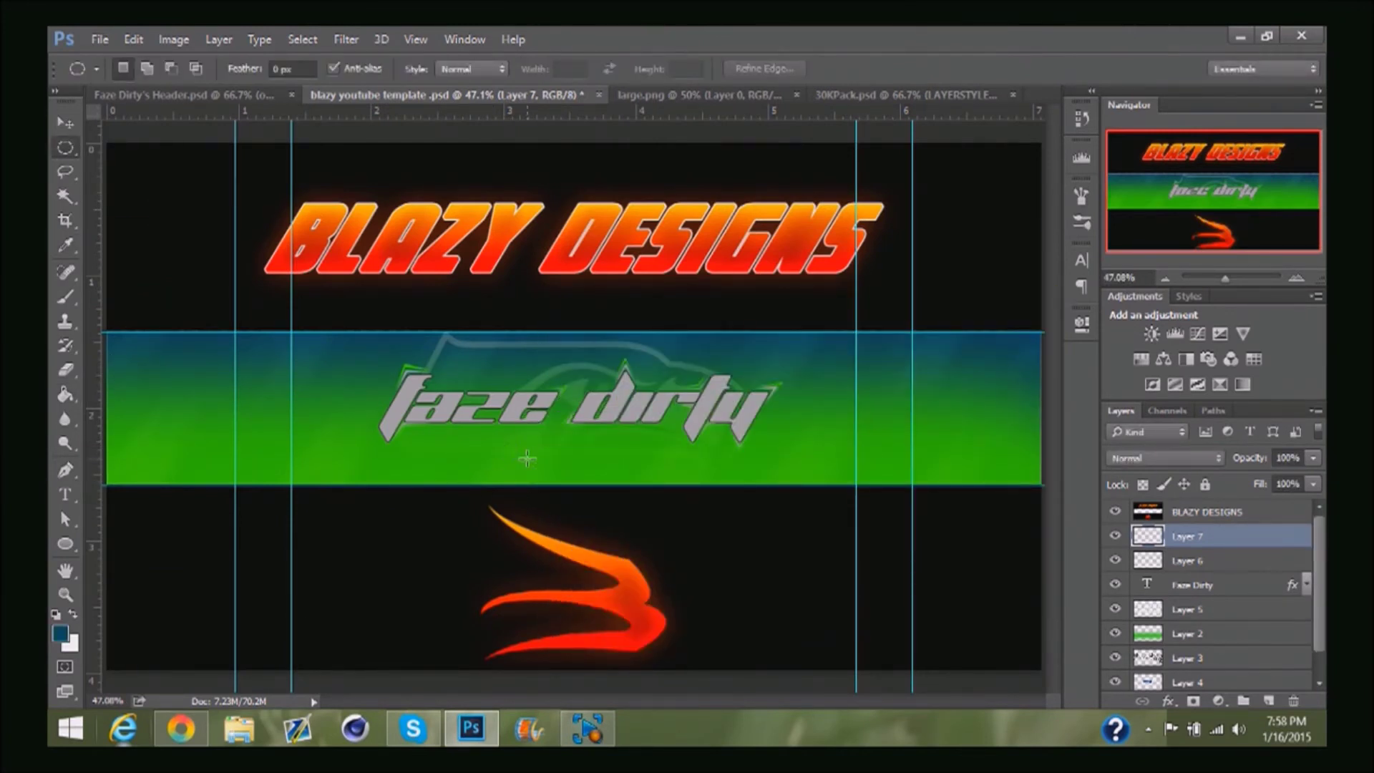
key("g")
left_click(1269, 701)
left_click(527, 461)
- Duplicate the blue circle twice and space the copies evenly in a row to its right
key("ctrl+j")
key("ctrl+j")
key("v")
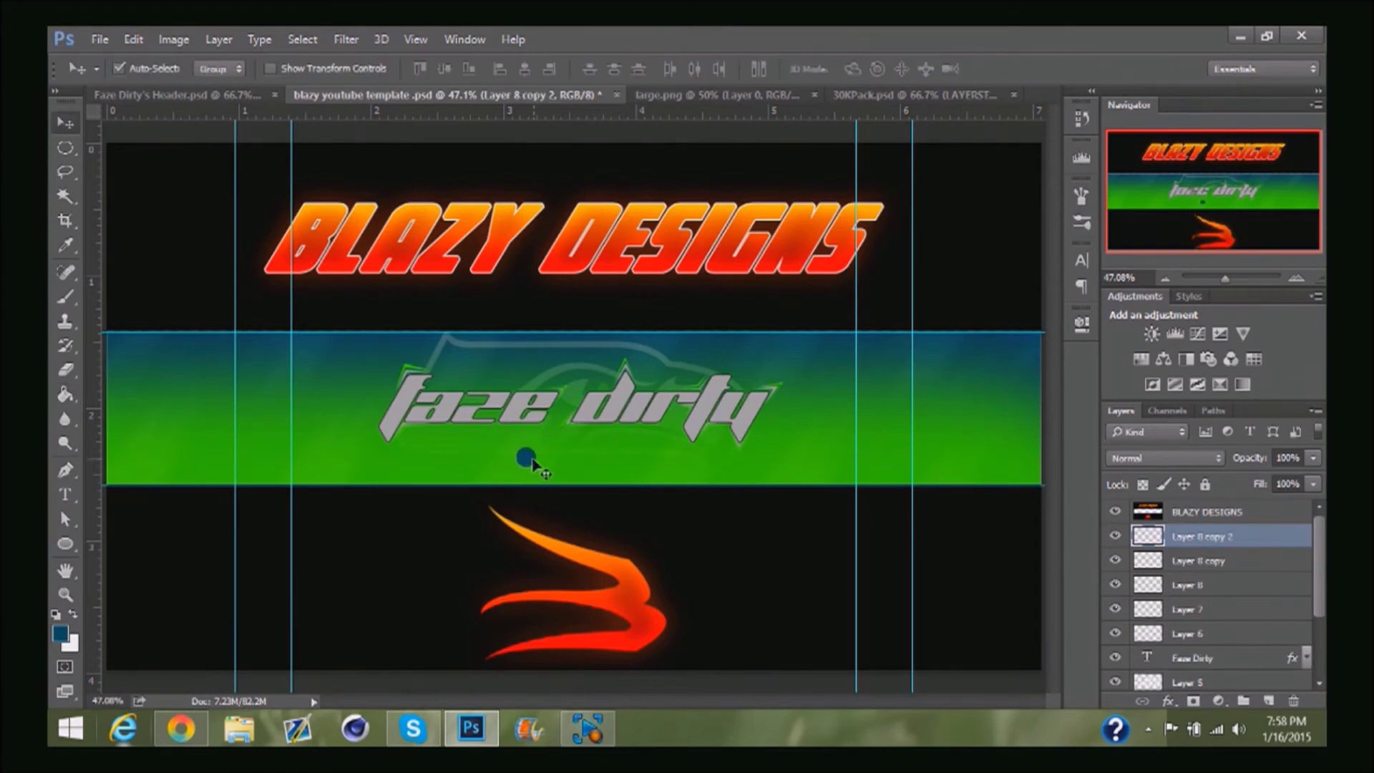
left_click_drag(541, 464, 589, 466)
left_click_drag(551, 457, 556, 456)
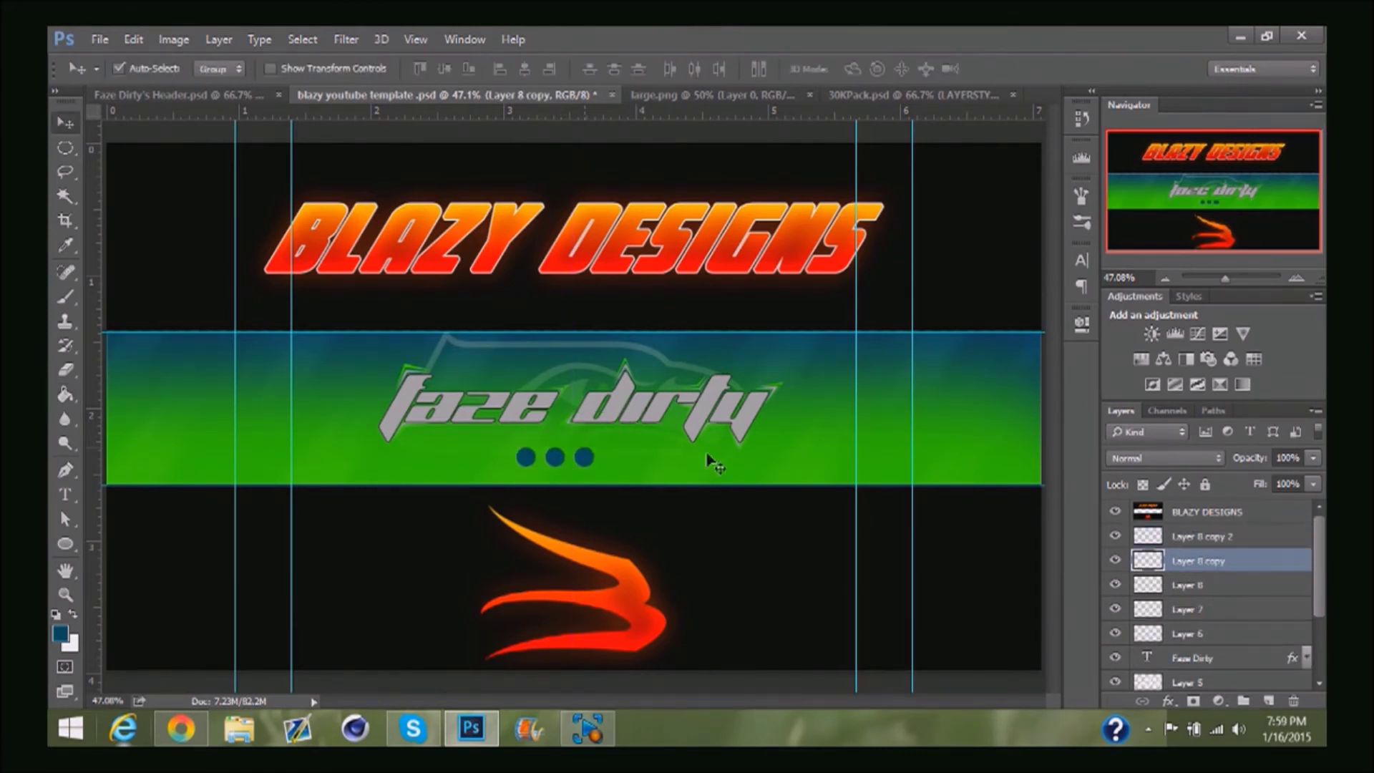
- Group the three blue circle layers together
left_click(1179, 545, "ctrl")
left_click(1182, 585, "ctrl")
key("ctrl+g")
- Add the tagline text "stay conected" and place it between the title and the blue circles
key("t")
left_click(276, 458)
type("stay conected")
left_click_drag(703, 421, 580, 439)
- Recolour the whole tagline with the grey sampled from the title's lettering
key("ctrl+a")
left_click(710, 70)
left_click(409, 409)
left_click(994, 329)
- Apply a black Stroke layer effect to the Stay Conected text layer
left_click(1216, 539)
double_click(1242, 538)
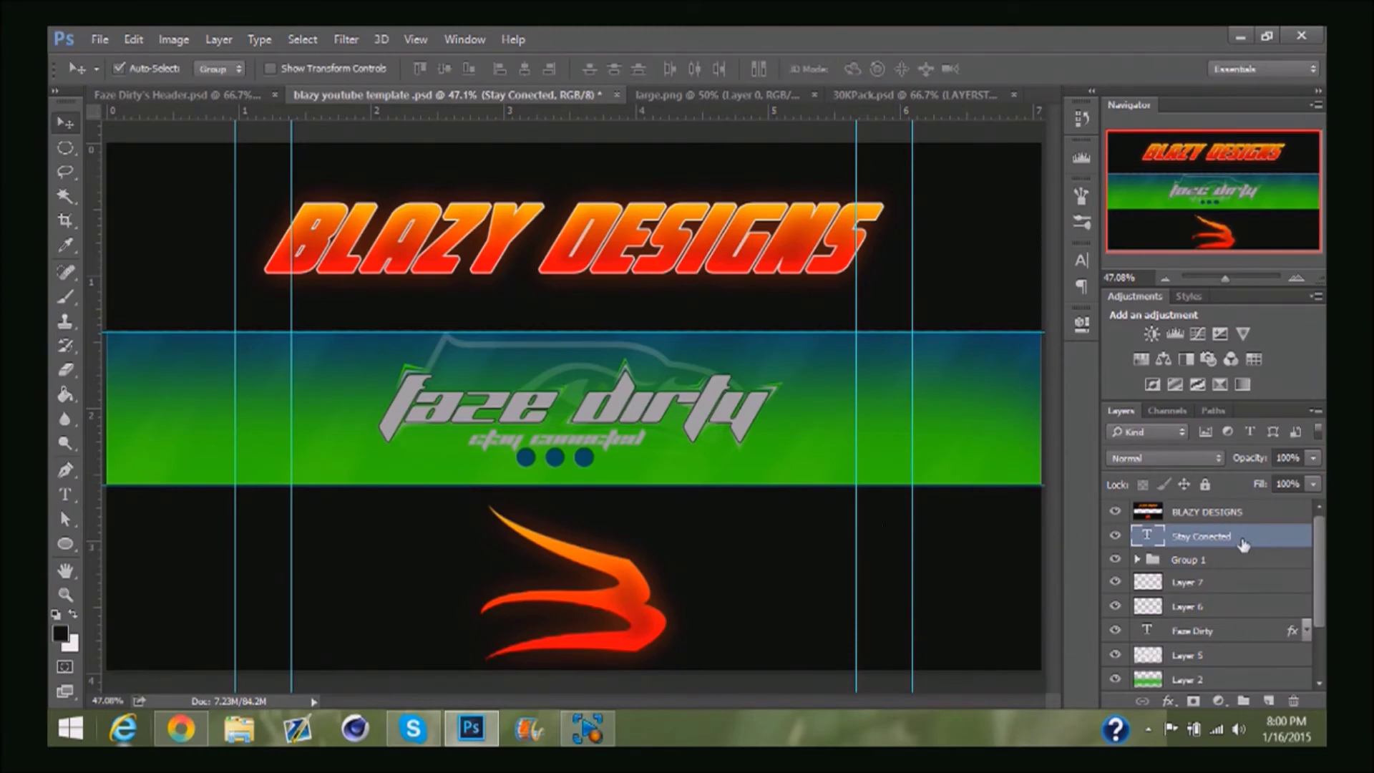
left_click(714, 228)
key("Return")
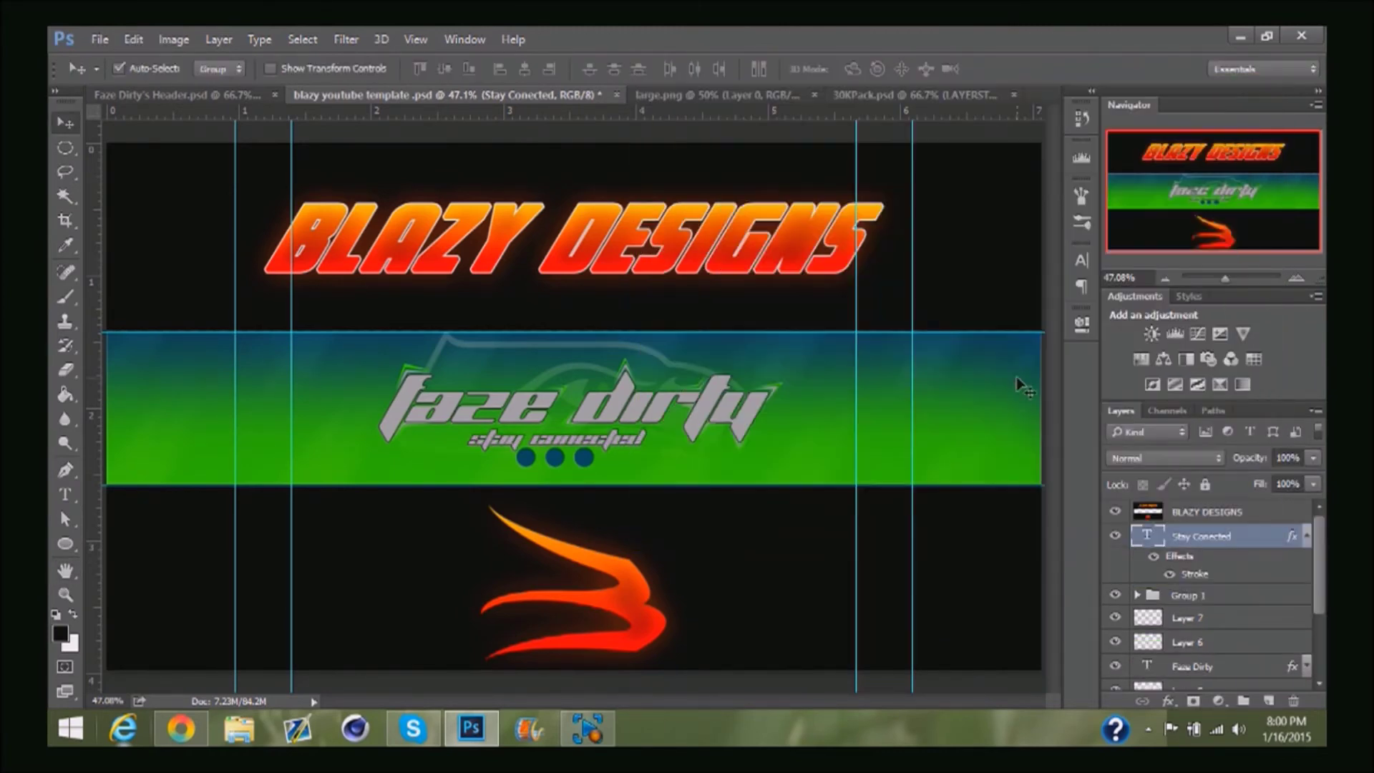
- On a new layer, outline an accent beside the upper tip of the tagline's last d and fill it black
scroll(609, 451, "up", 3)
key("x")
scroll(655, 433, "up", 5)
key("ctrl+shift+alt+n")
key("p")
right_click(768, 390)
left_click(841, 320)
key("Return")
key("g")
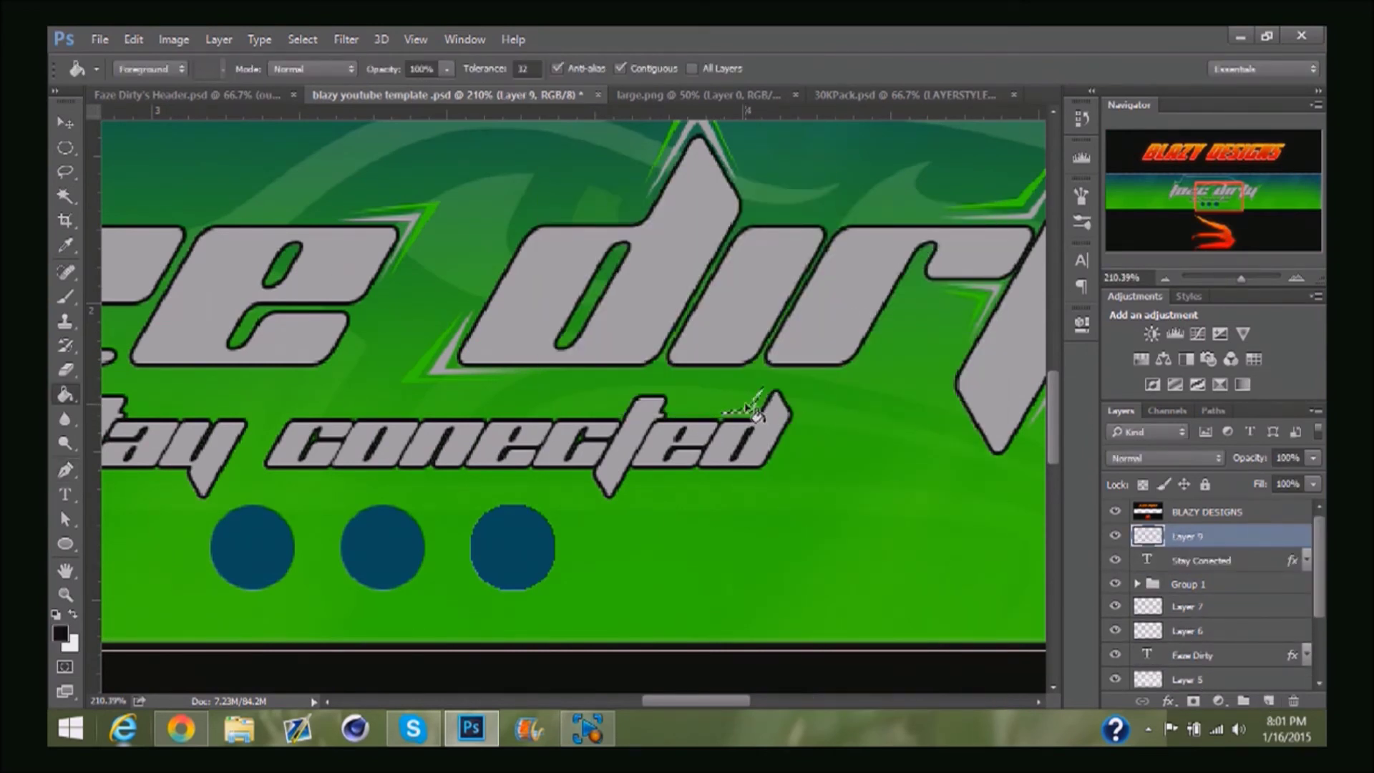
- Draw a black accent around the lower-right corner of the tagline's last d
key("p")
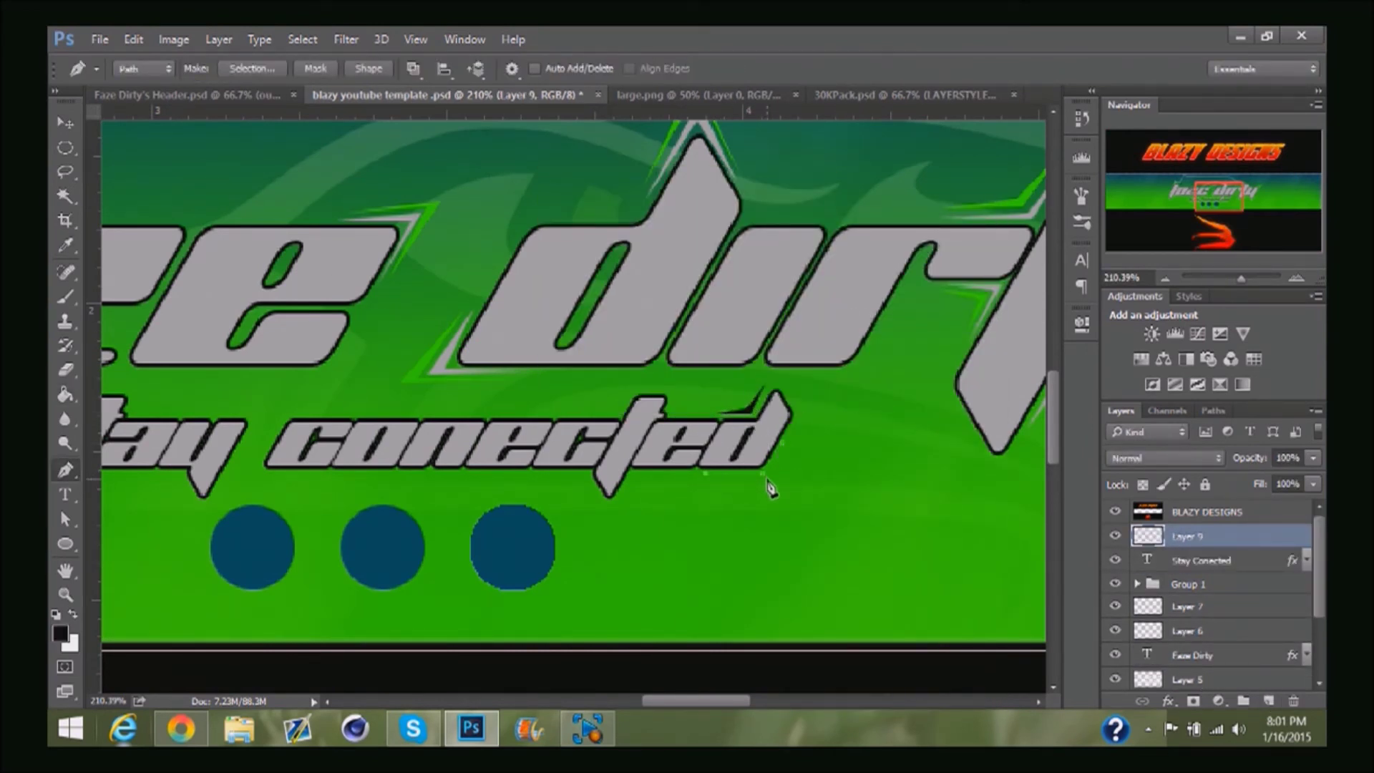
key("ctrl+Return")
key("g")
- Add a black pen-drawn accent beside the lower tip of the t in "conected"
key("p")
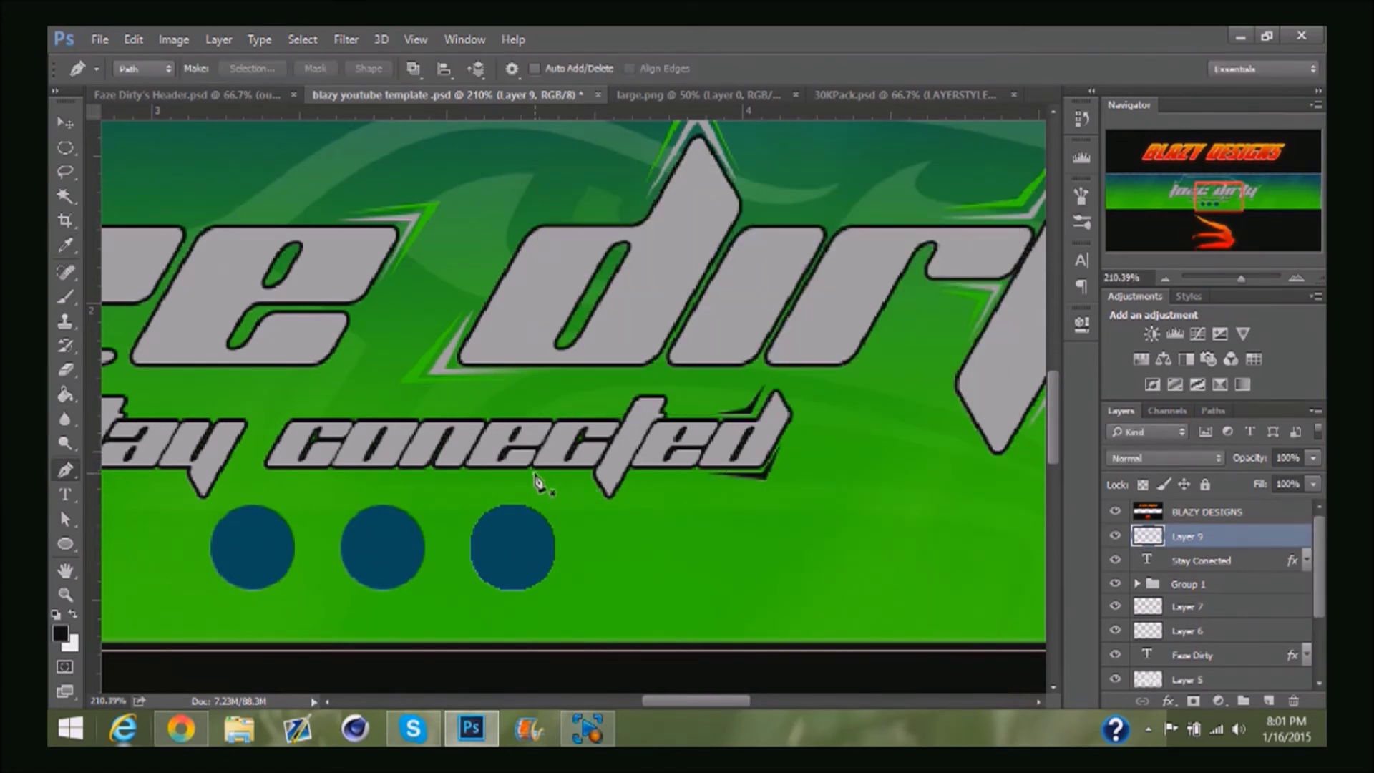
right_click(578, 489)
left_click(620, 320)
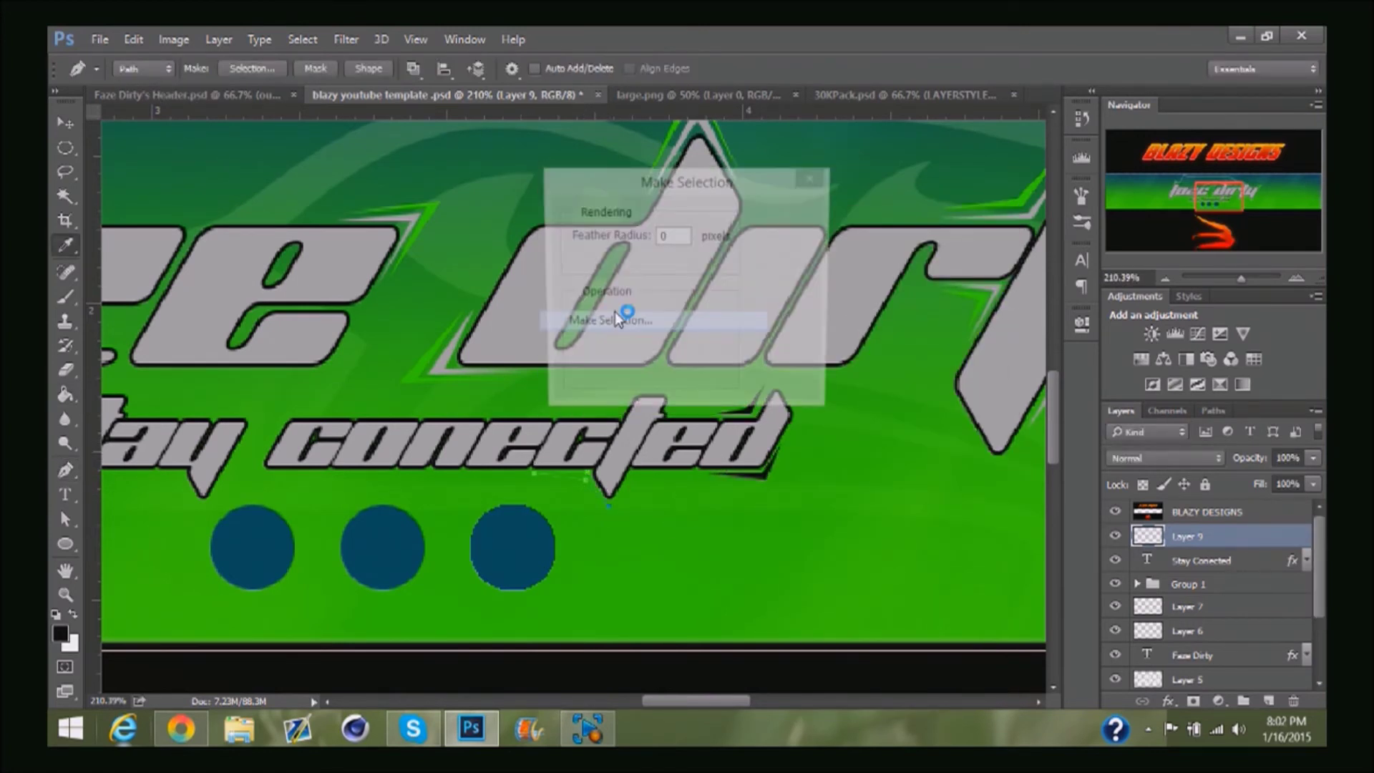
key("Return")
- Outline an accent at the upper-left side of the t in "conected" and fill it black
right_click(618, 416)
key("i")
left_click(697, 326)
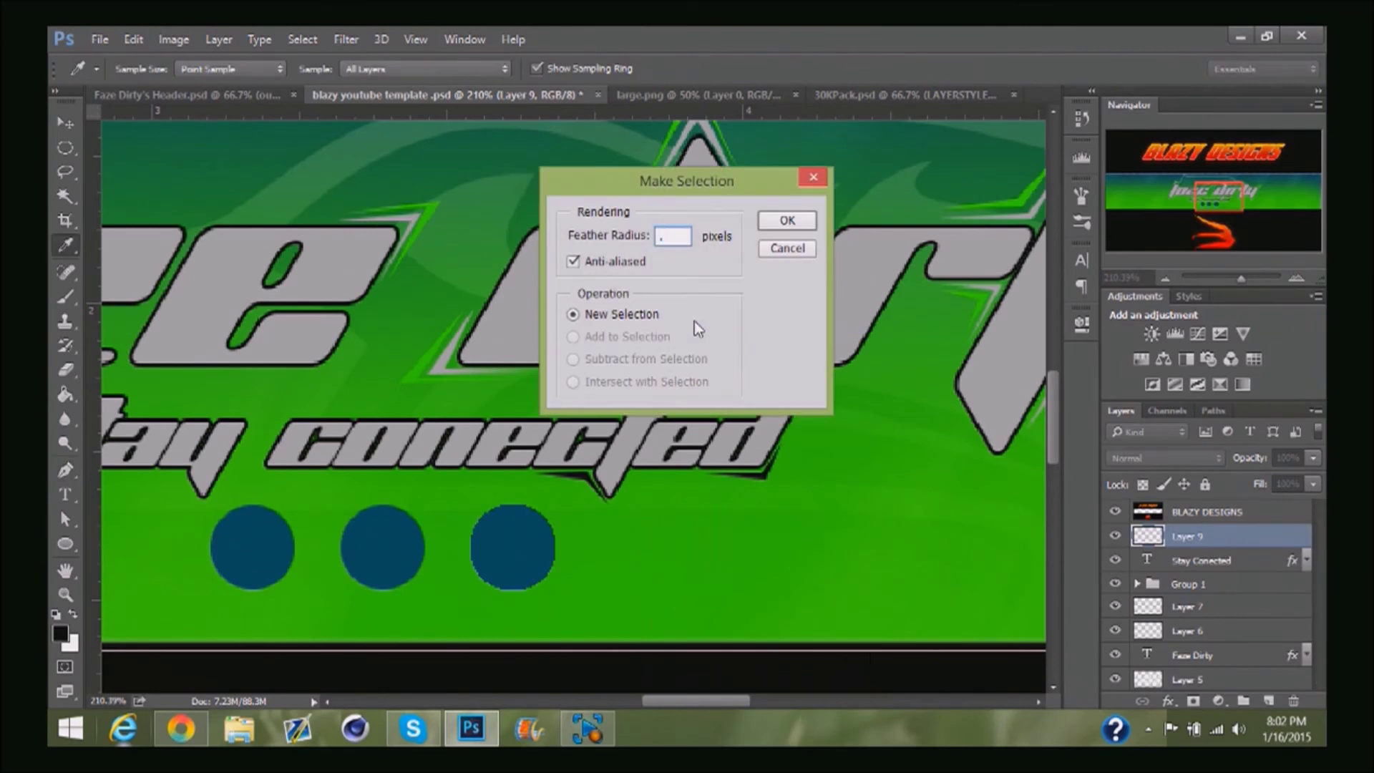
key("Return")
key("g")
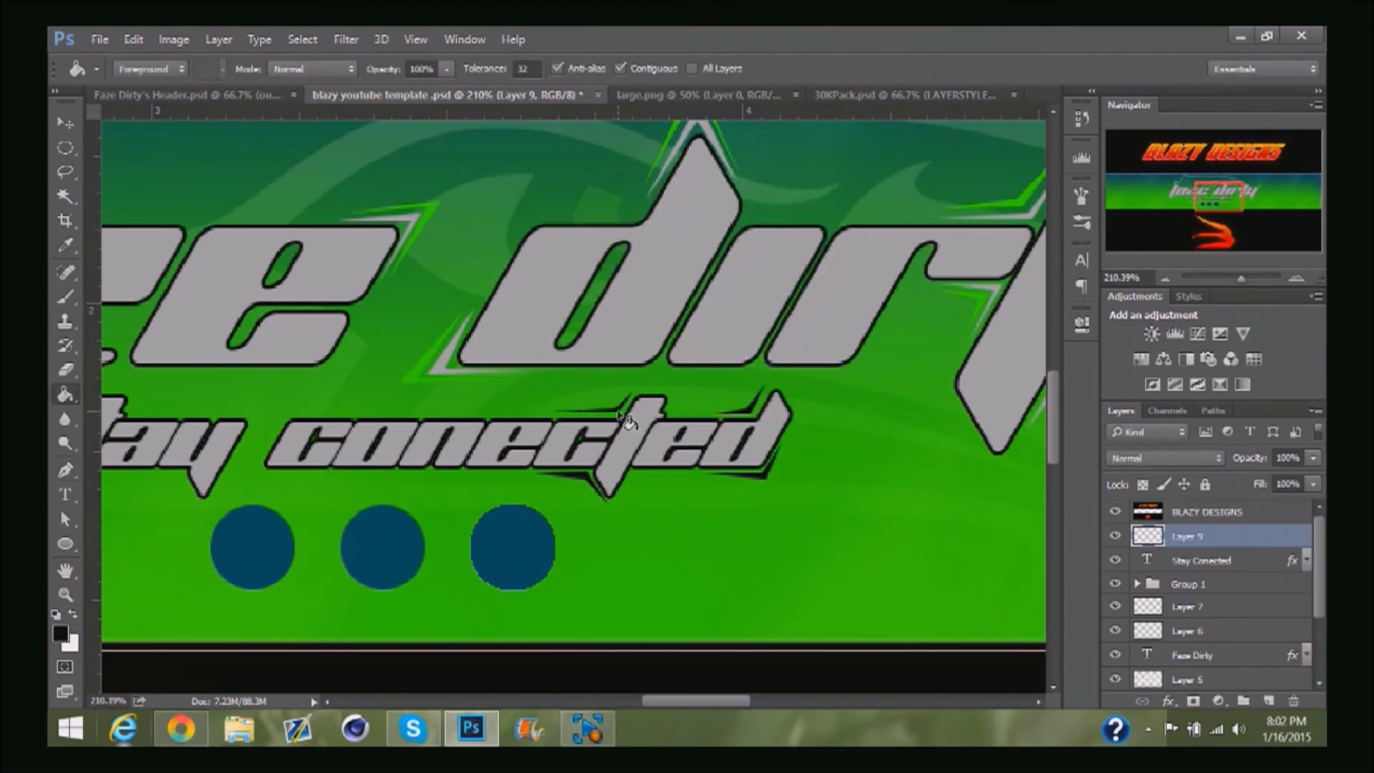
- Draw an accent around the upper-left corner of the first c in "conected" and fill it black
key("p")
scroll(304, 429, "up", 3)
right_click(296, 456)
left_click(396, 326)
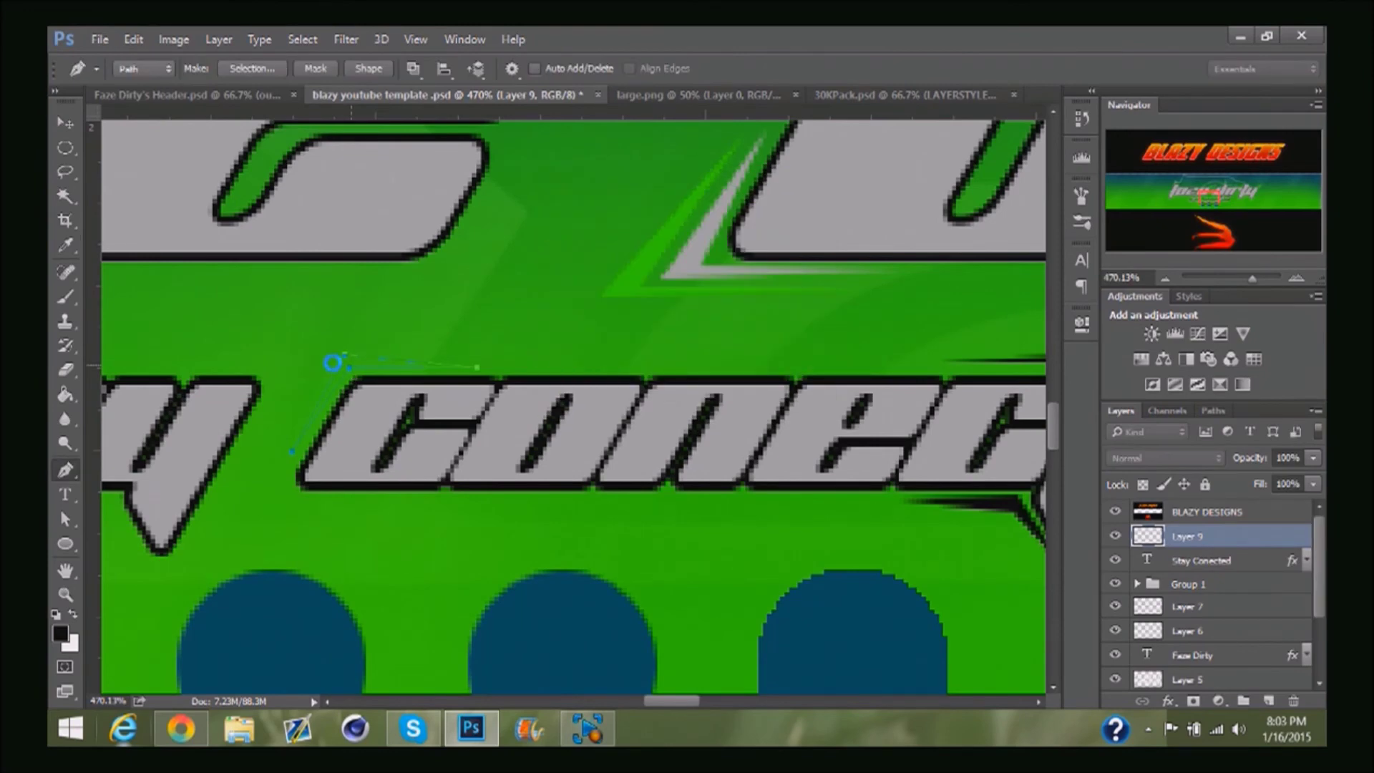
key("Return")
key("g")
left_click(357, 362)
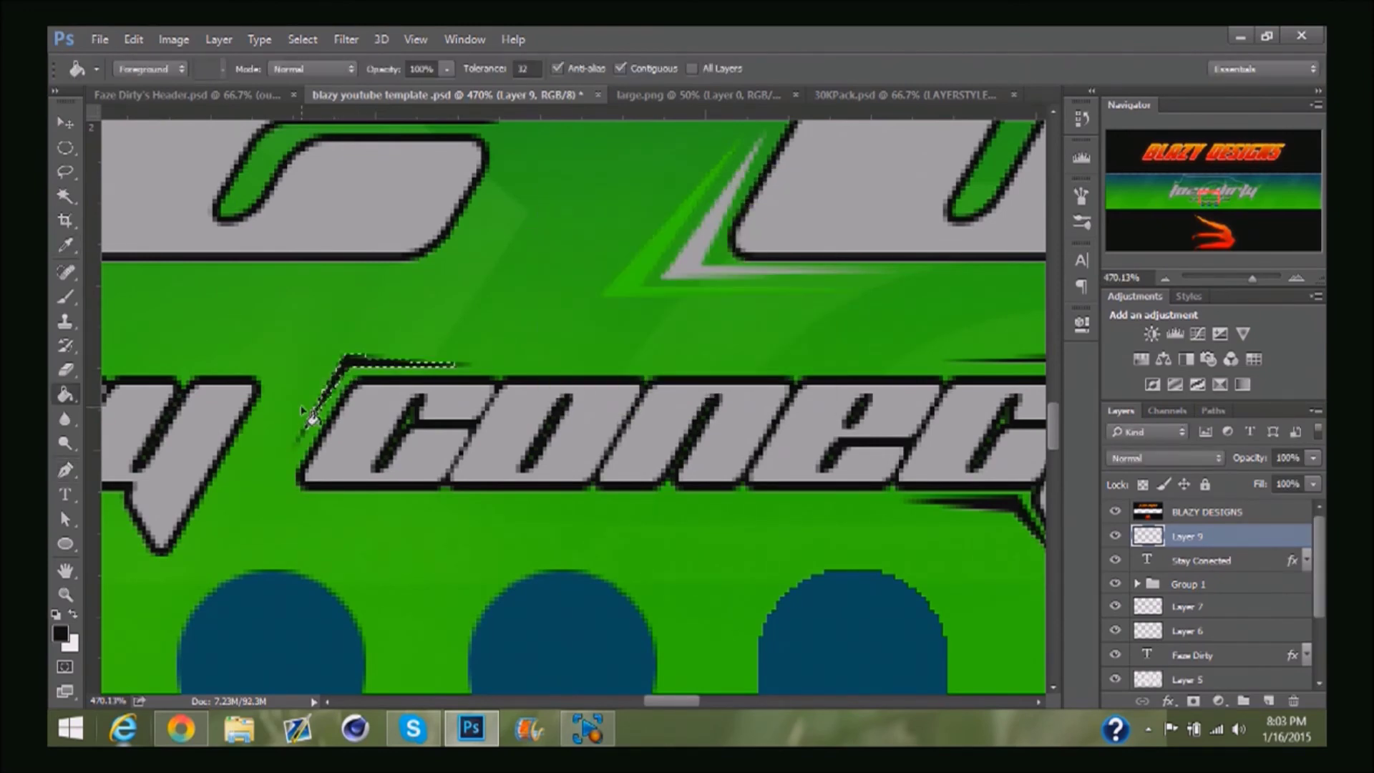
- Add black accents beside the lower tips of the y and the t in "stay"
left_click_drag(667, 702, 628, 703)
key("p")
key("g")
left_click(753, 514)
key("ctrl+d")
key("p")
left_click(341, 495)
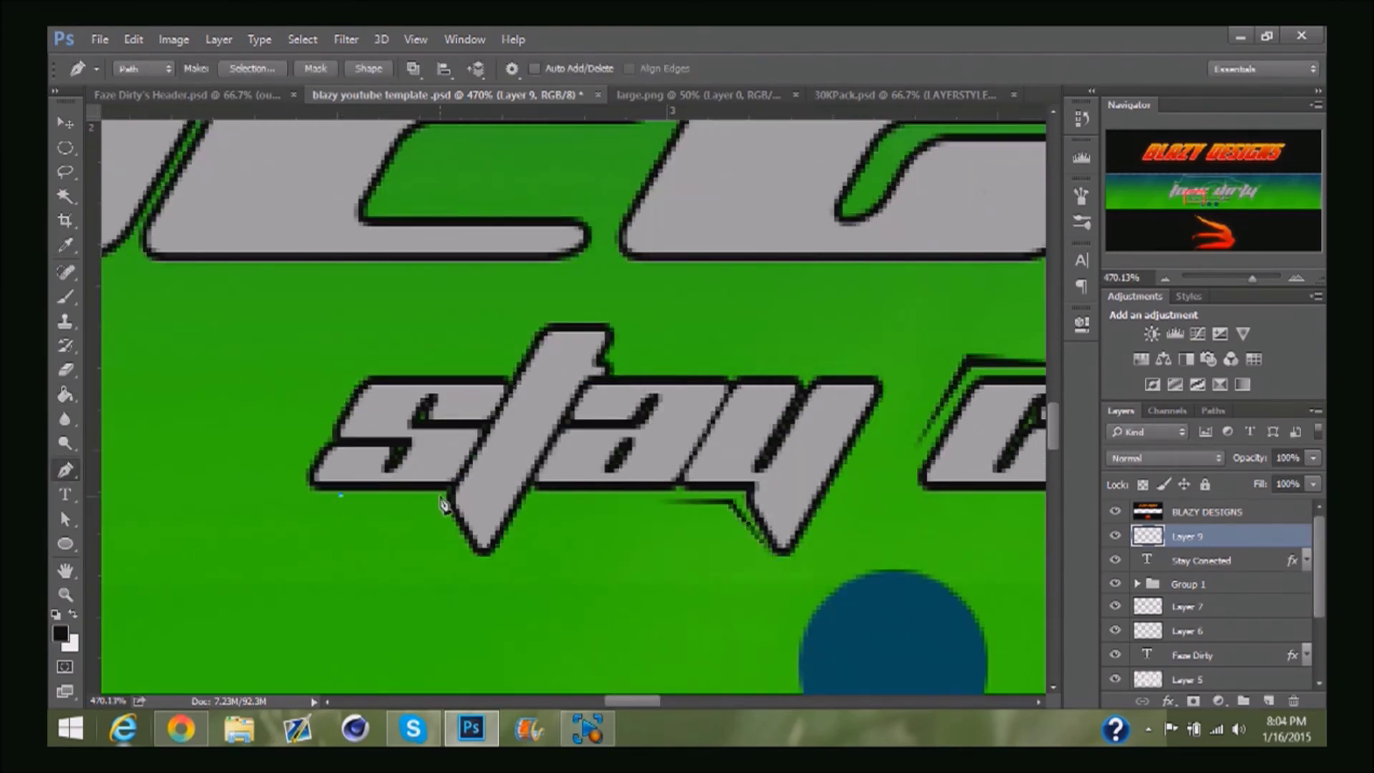
- Outline an accent around the upper-left corner of the s in "stay" and fill it black
left_click(332, 411)
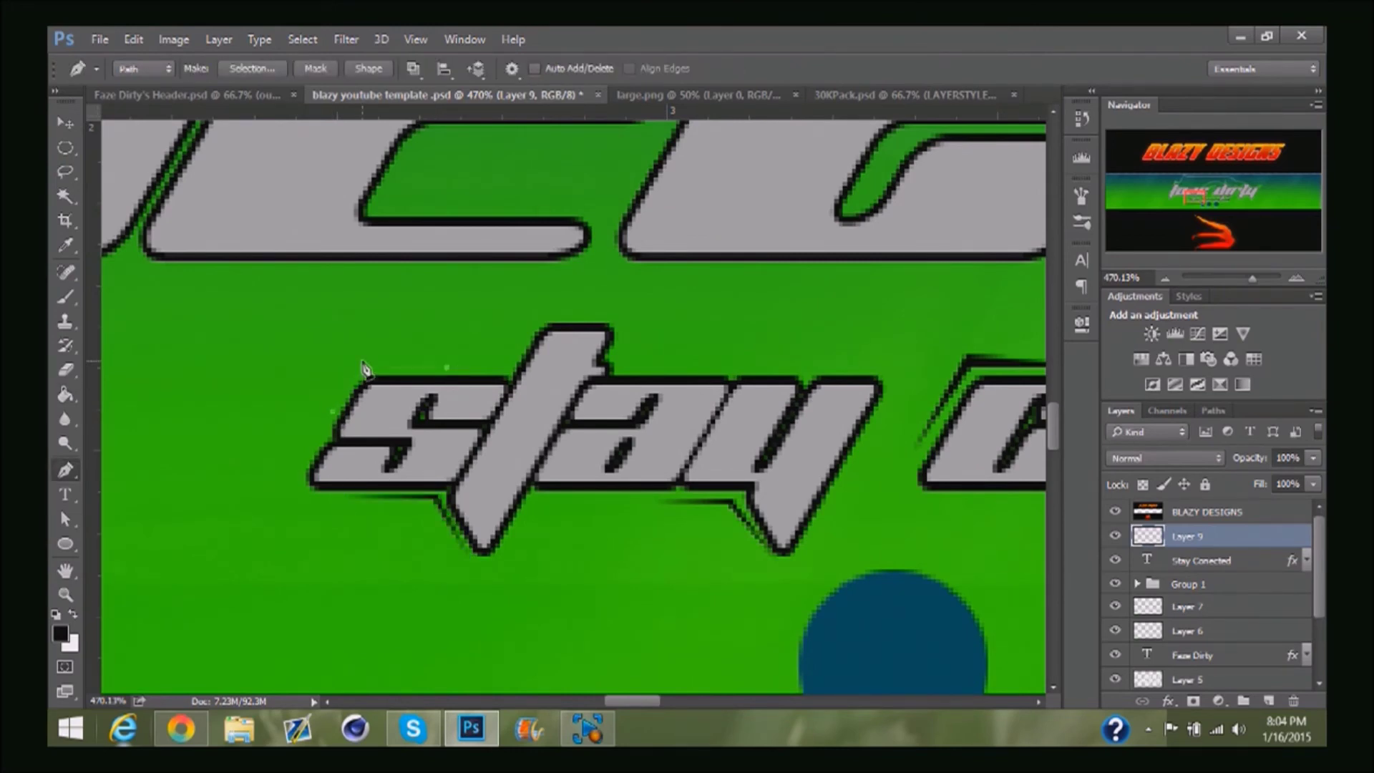
left_click(332, 410)
right_click(332, 411)
left_click(375, 319)
key("Return")
key("g")
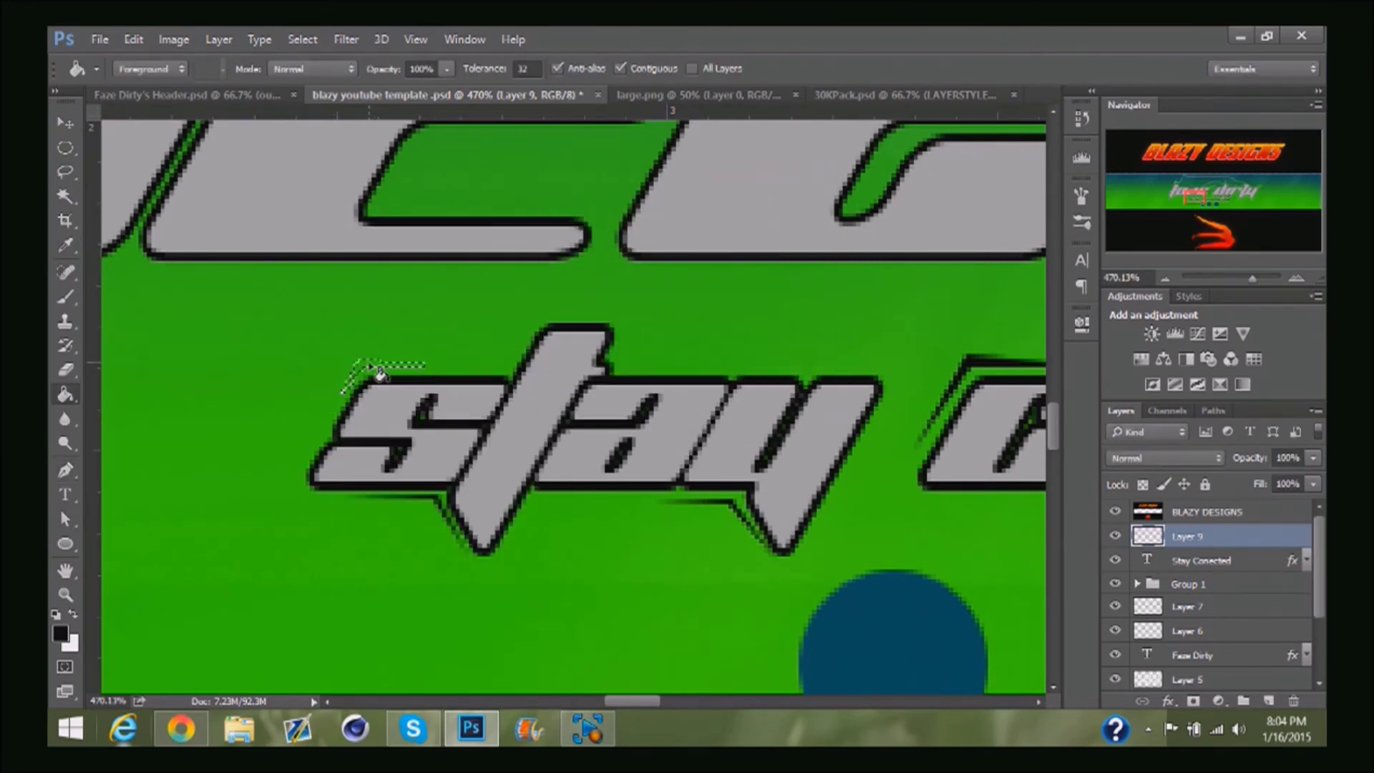
left_click(370, 364)
key("ctrl+d")
- Close the large.png document, then show and expand the MAIN COLOR SCHEME ICONS group in 30KPack.psd
key("ctrl+0")
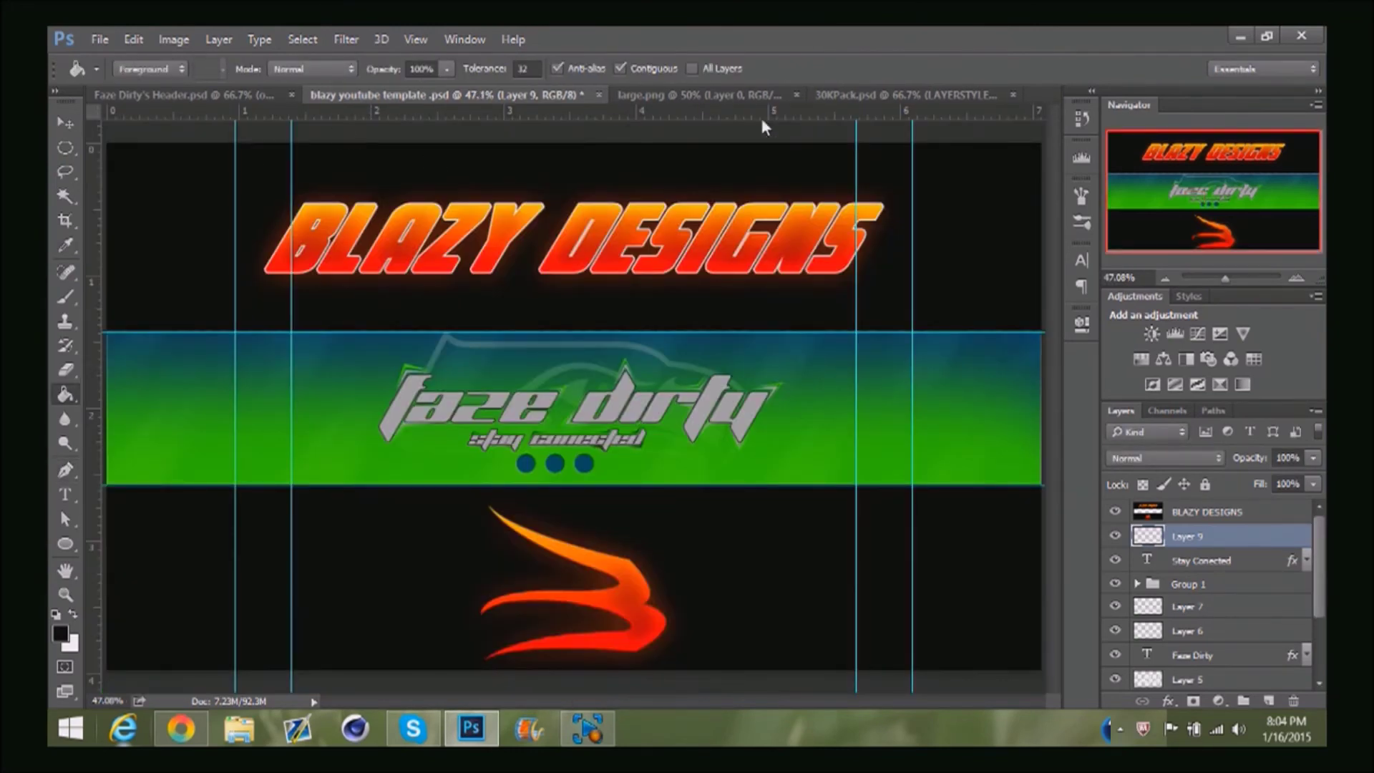
left_click(796, 94)
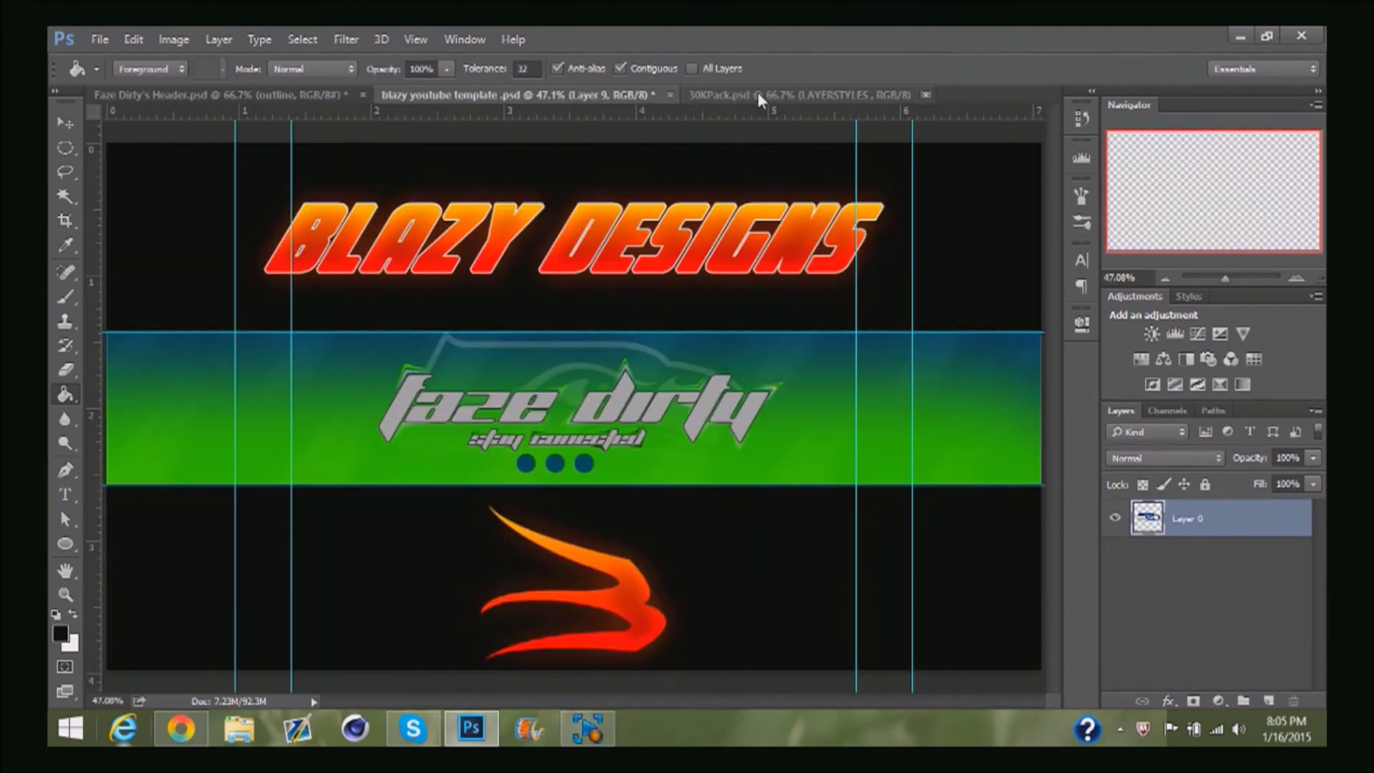
key("ctrl+Tab")
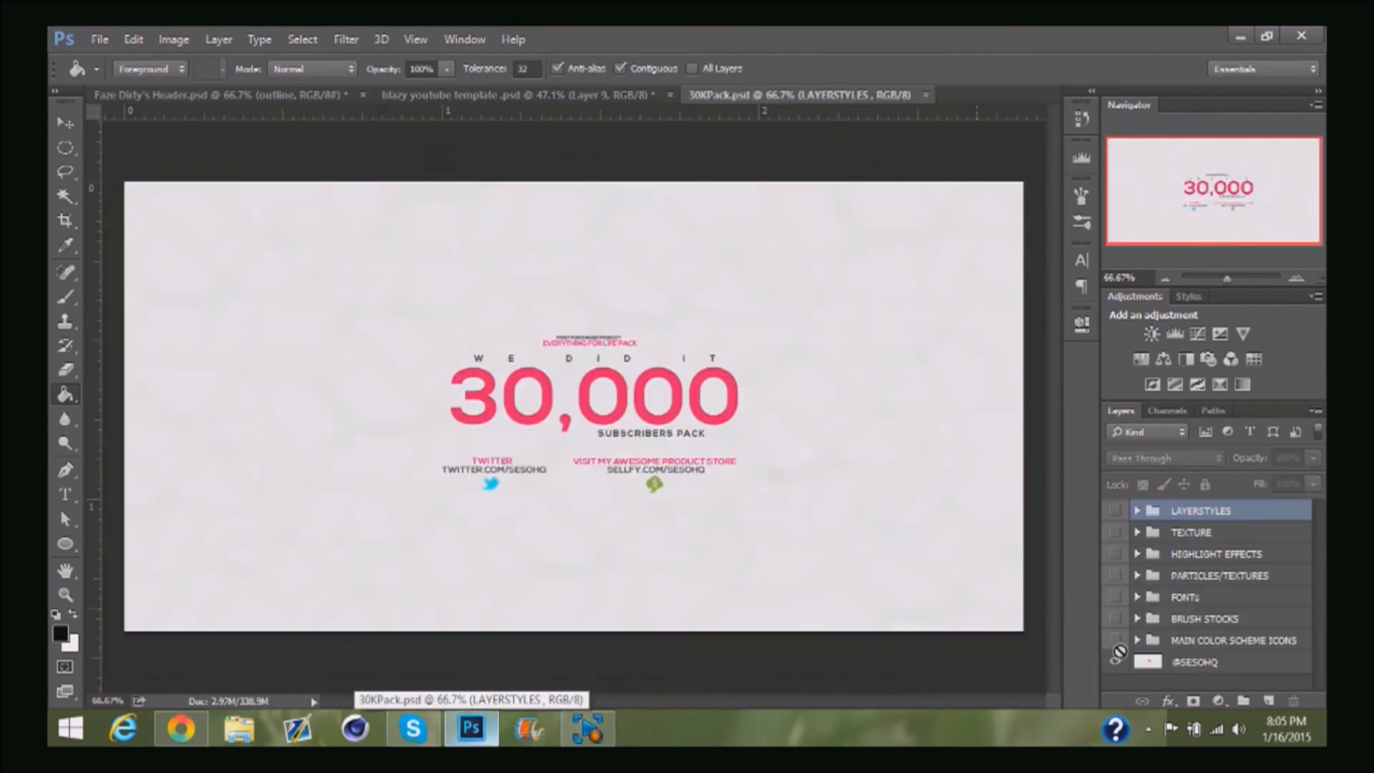
key("v")
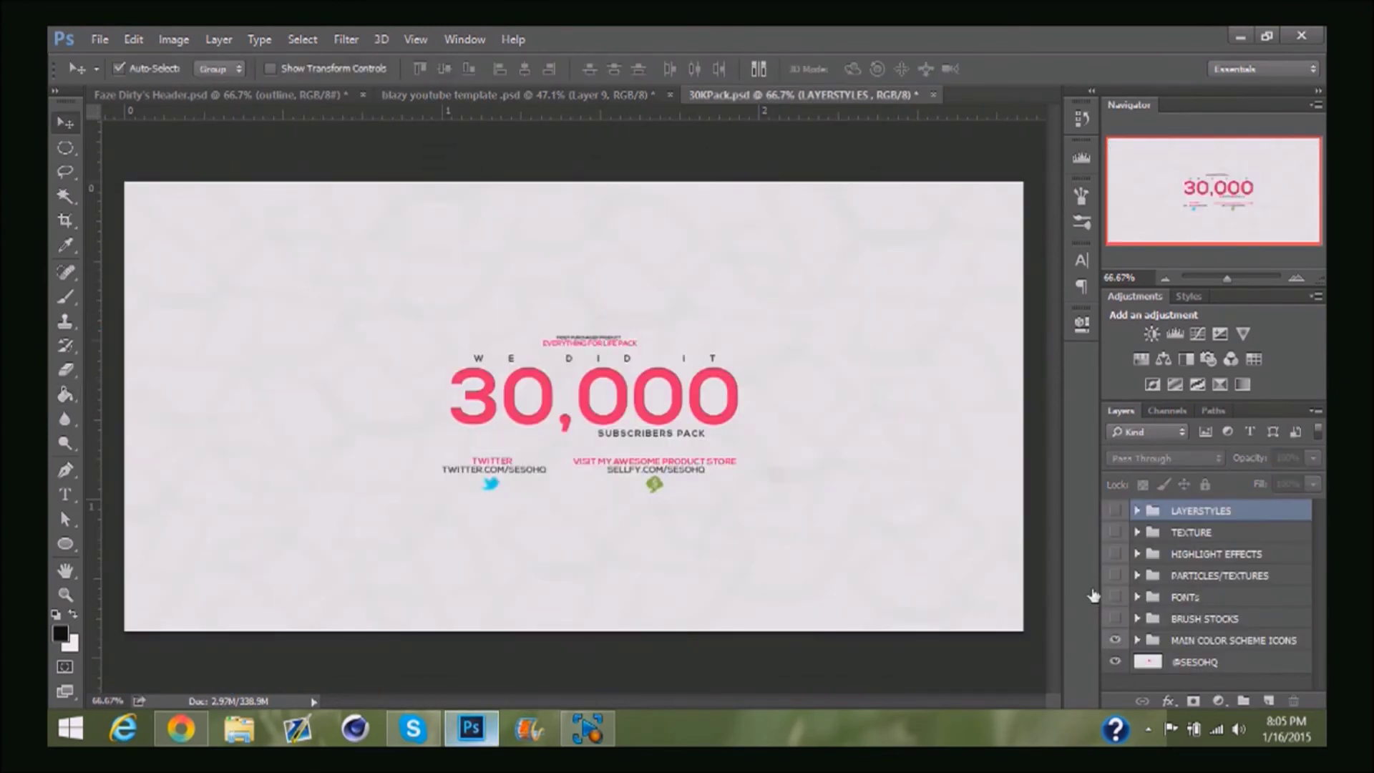
left_click(1137, 640)
- Gather and select the Twitch, YouTube and Instagram icon layers, and try to copy them into the banner template
scroll(1277, 647, "down", 3)
left_click_drag(1210, 541, 1209, 507)
scroll(1254, 647, "down", 3)
left_click(1251, 614)
scroll(1238, 644, "down", 3)
left_click(1227, 681, "ctrl")
mouse_move(1226, 681)
left_mouse_down()
mouse_move(1236, 491)
mouse_move(1220, 625)
left_mouse_up()
left_click(1218, 684, "ctrl")
left_click_drag(771, 415, 617, 427)
left_click(766, 95)
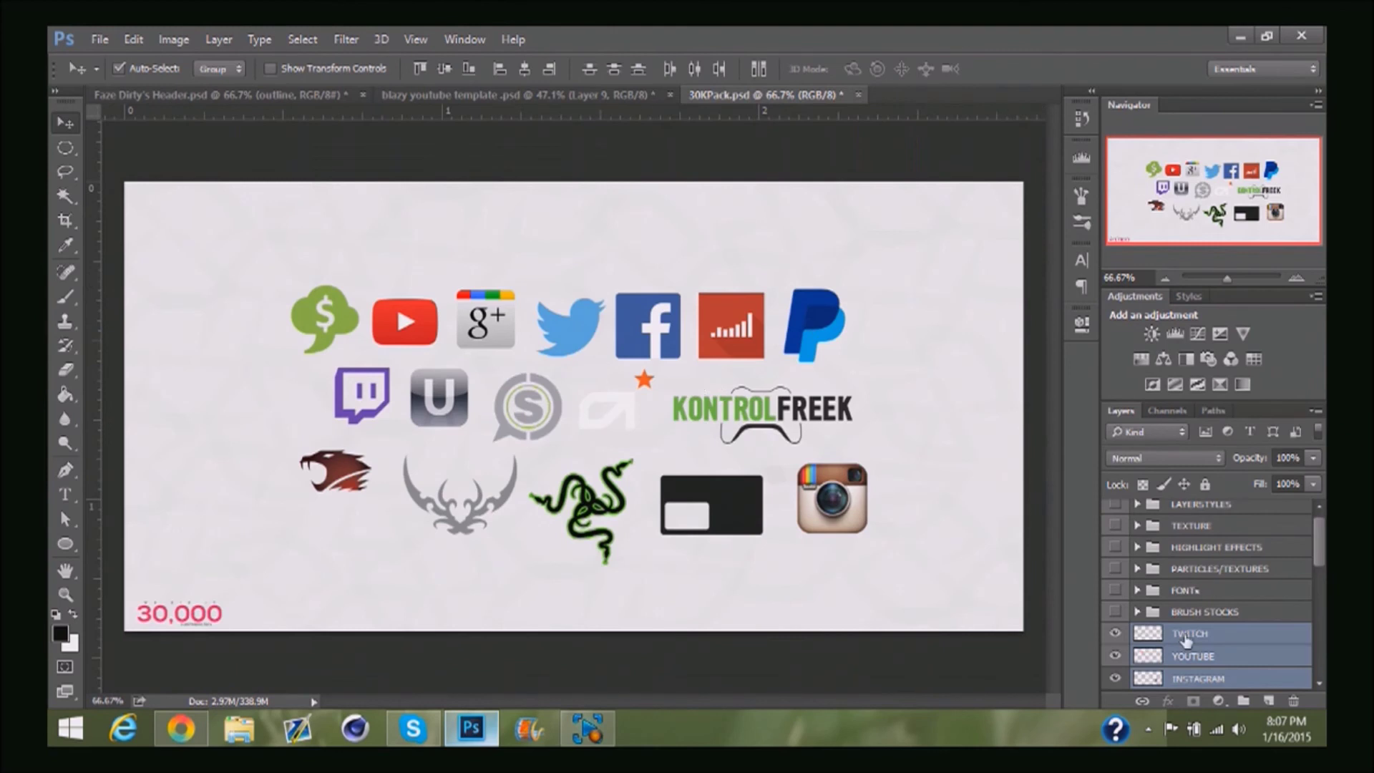
- Delete the YouTube icon layer from 30KPack.psd and move the Twitter layer next to the Twitch and Instagram layers
left_click(1189, 661)
key("Delete")
scroll(1209, 648, "down", 5)
mouse_move(1231, 648)
left_mouse_down()
mouse_move(1282, 487)
mouse_move(1195, 630)
left_mouse_up()
- Copy the Twitter, Twitch and Instagram icon layers into the blazy youtube template document
left_click(1209, 660)
left_click(1209, 635, "ctrl")
left_click(1210, 679, "ctrl")
left_click_drag(823, 501, 617, 428)
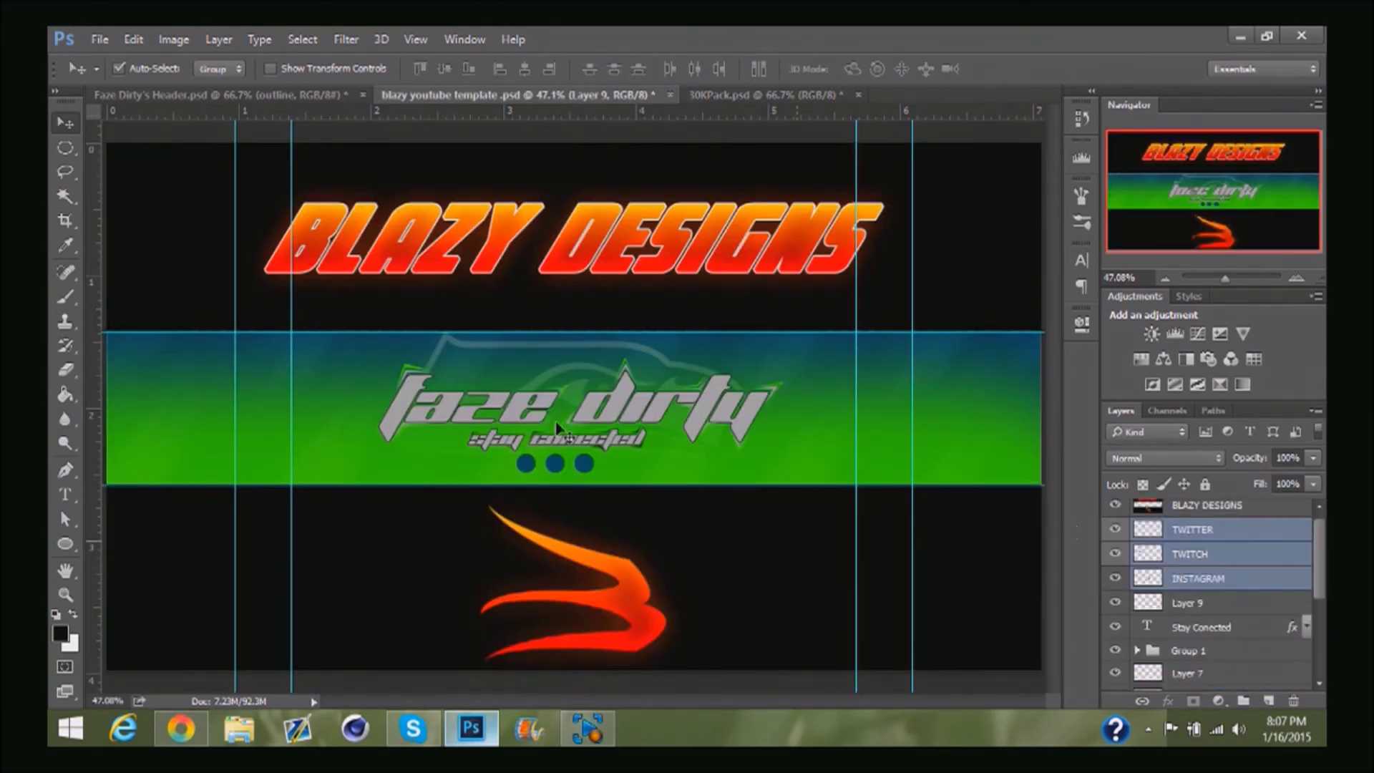
- Scale the Twitter, Twitch and Instagram icon layers down together to roughly half their size
key("ctrl+t")
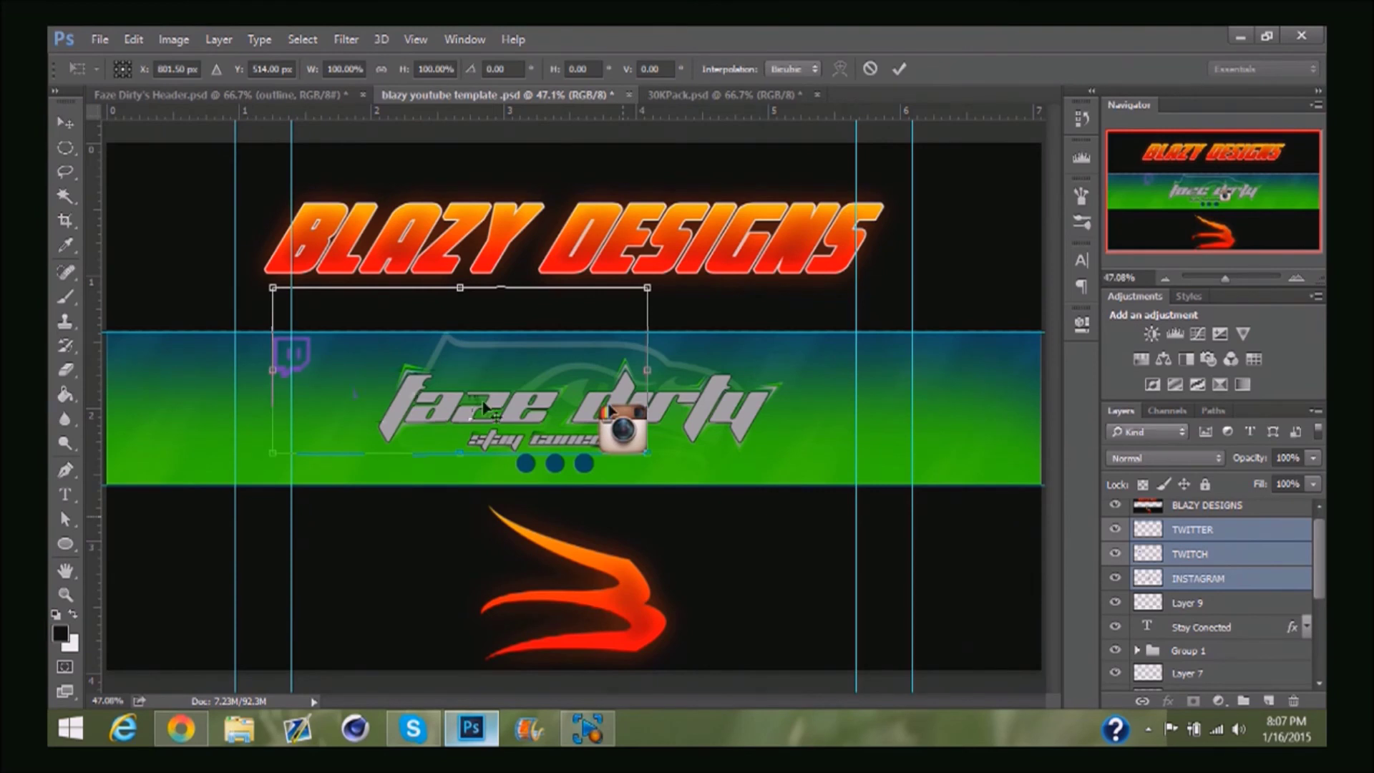
left_click_drag(647, 453, 472, 423)
key("Return")
scroll(385, 418, "up", 5)
- Select the Twitter icon layer, resize it and place it on the first circle below the tagline
left_click(1188, 603)
left_click(1181, 531)
key("ctrl+t")
left_click_drag(436, 330, 644, 502)
key("Return")
- Fit the Instagram icon to the middle circle and place the Twitch icon on the third circle
left_click_drag(532, 413, 694, 494)
key("ctrl+t")
key("Return")
key("ctrl+t")
key("Return")
left_click_drag(337, 375, 741, 511)
left_click(1258, 562)
- Move the three social media icon layers into Group 1
left_click_drag(1319, 548, 1320, 511)
left_click(1217, 536)
left_click(1217, 584, "shift")
left_click_drag(1217, 581, 1199, 657)
- Add an Overlay inner glow with 68% opacity and 2% choke to the Faze Dirty text, leaving its inner shadow off
left_click(1217, 659)
key("space")
double_click(1231, 664)
left_click(716, 248)
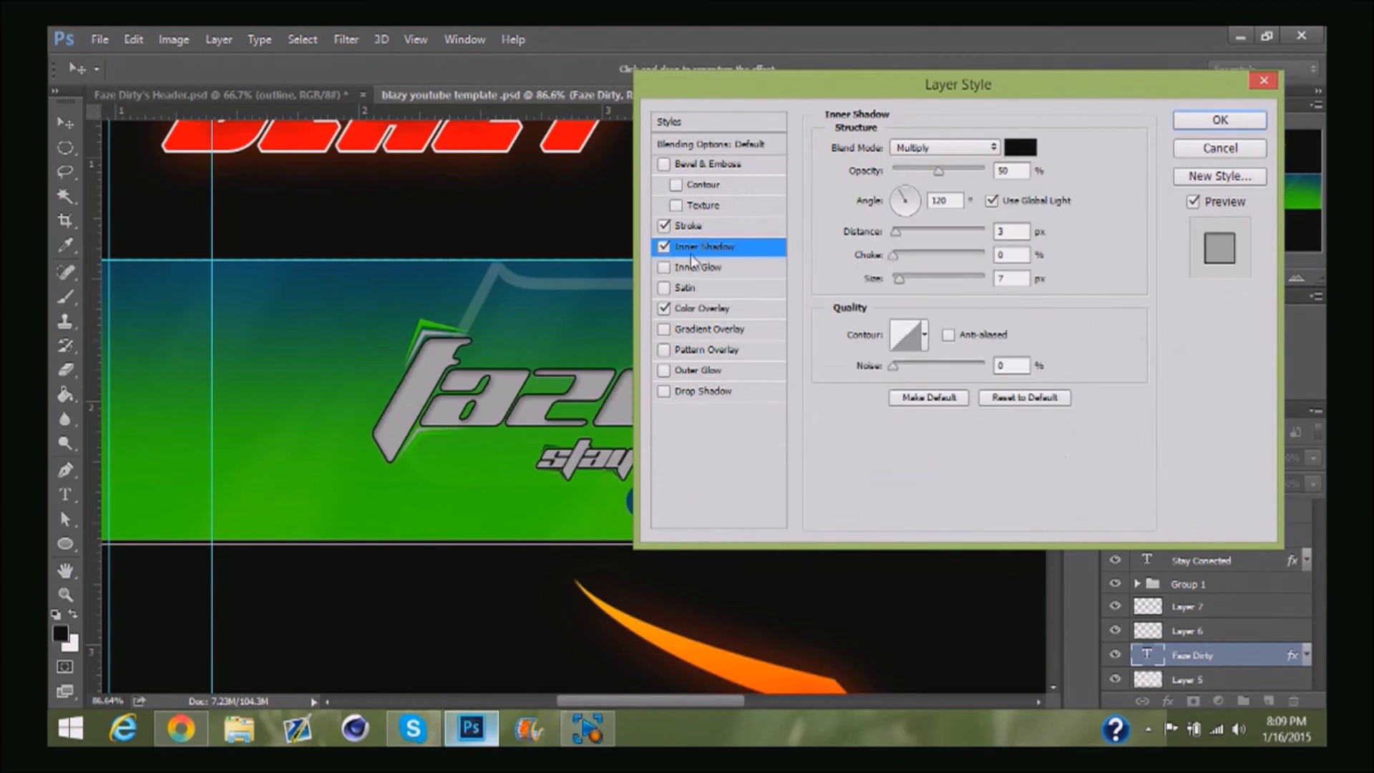
left_click(708, 268)
left_click(945, 147)
left_click(928, 330)
left_click_drag(912, 338, 905, 341)
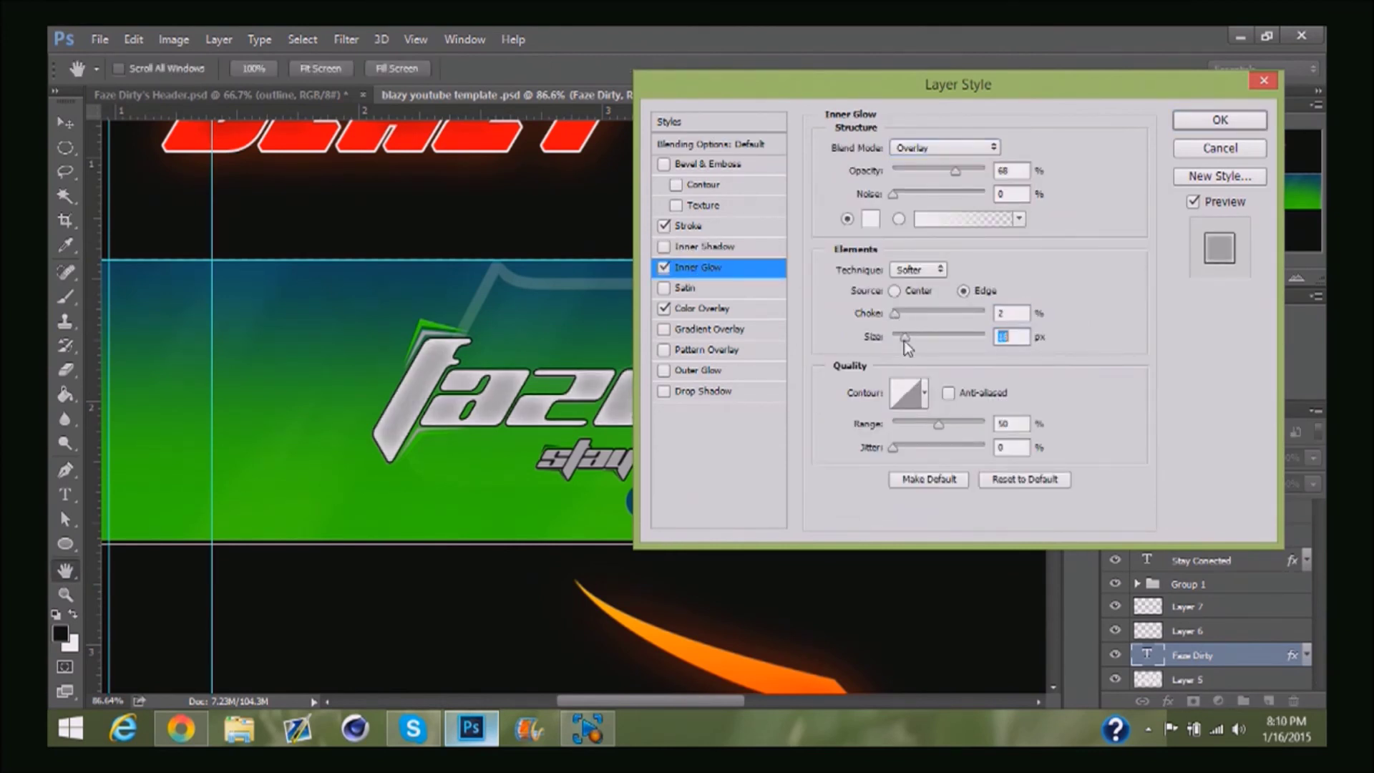
left_click(676, 249)
- Add an outer glow to the Faze Dirty text in the title accent's green, Normal blend, 100% opacity, 6% spread and 18 px size
left_click(698, 370)
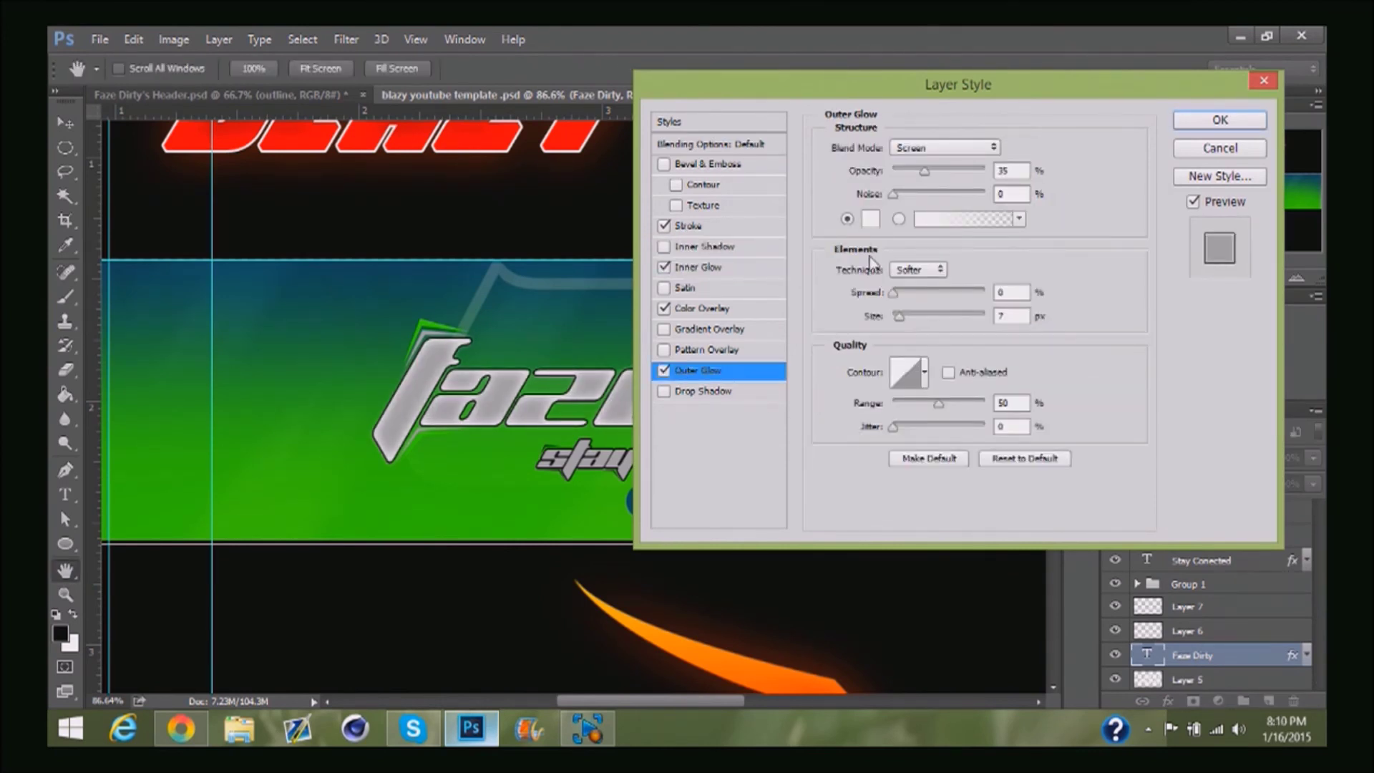
left_click(871, 219)
left_click(432, 328)
left_click(994, 329)
left_click_drag(900, 316, 898, 294)
left_click_drag(925, 171, 986, 173)
left_click(923, 148)
left_click(916, 164)
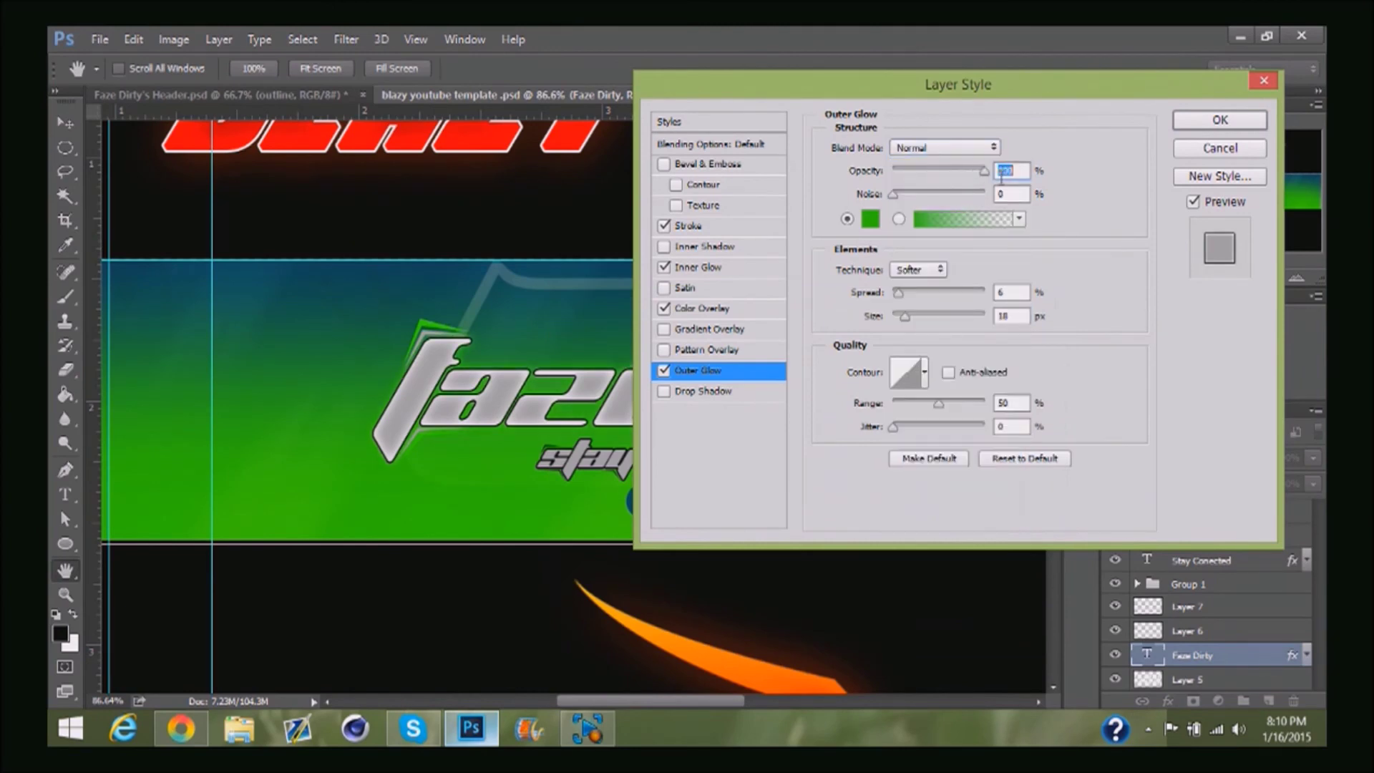
left_click(1210, 121)
- Apply an inner glow to the Stay Conected tagline layer
double_click(1256, 562)
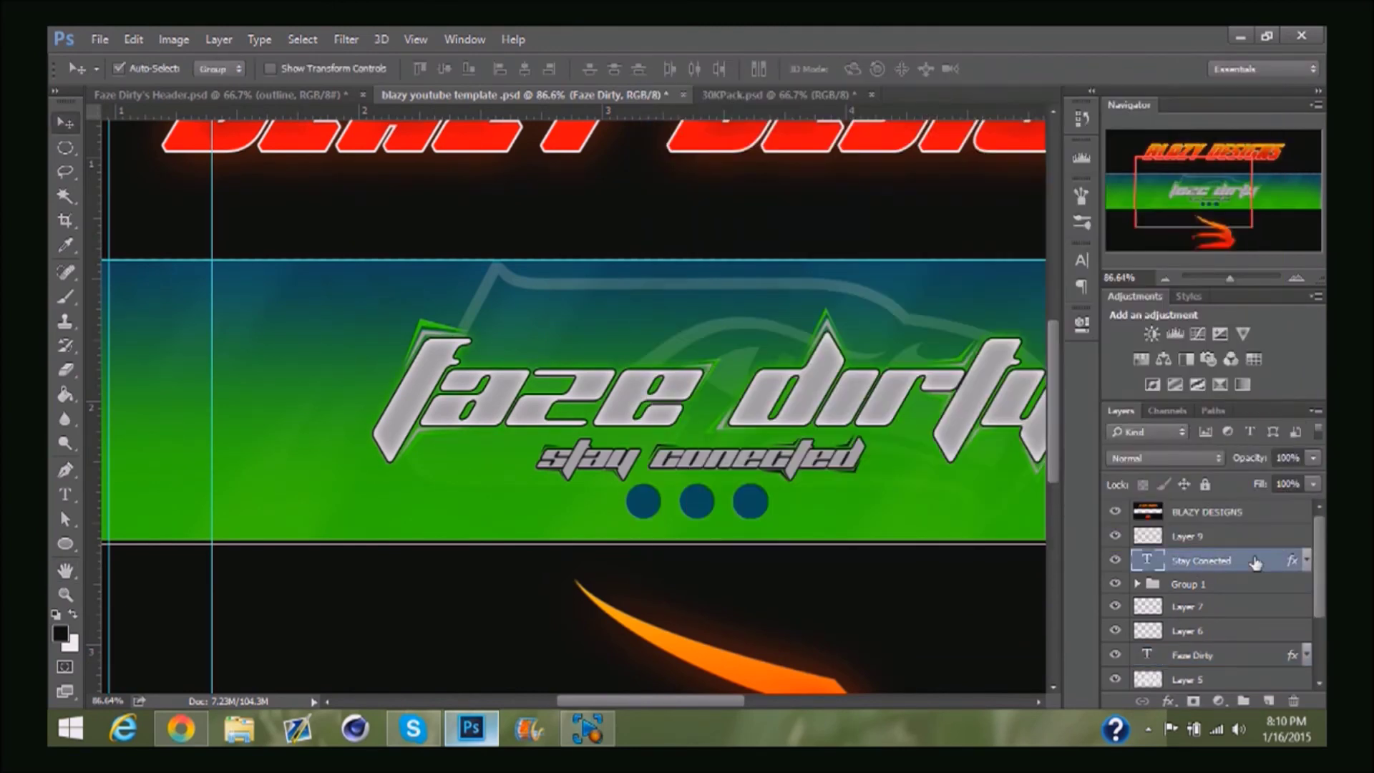
left_click(697, 268)
left_click(1196, 126)
- Expand Group 1 and reorder the Twitter, Instagram and Twitch icon layers above the circle layers
left_click(1137, 584)
left_click_drag(1318, 580, 1319, 629)
left_click(1221, 611)
key("z")
left_click_drag(1238, 562, 1233, 506)
left_click_drag(1228, 633, 1217, 549)
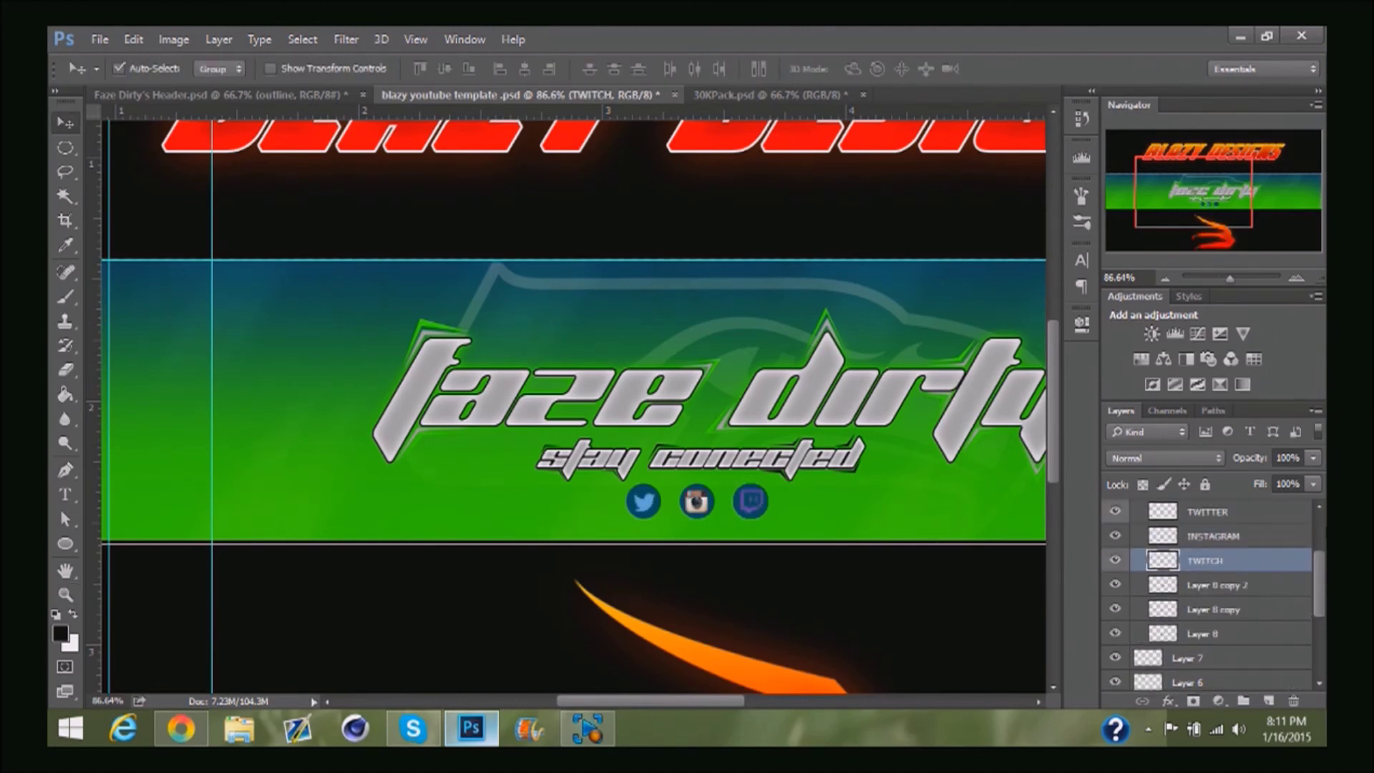